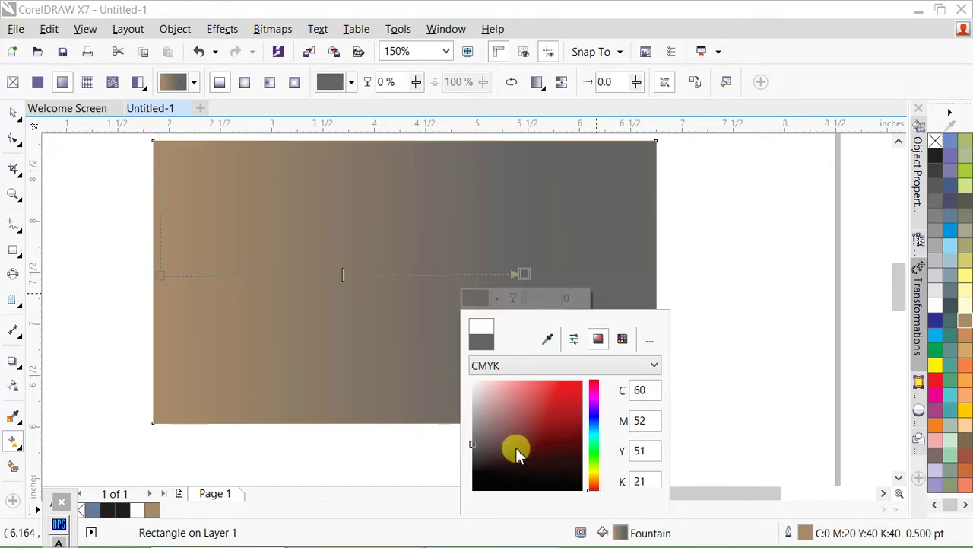
- Keep the near-black right-end colour on the background fountain fill and deselect the rectangle
left_click(354, 376)
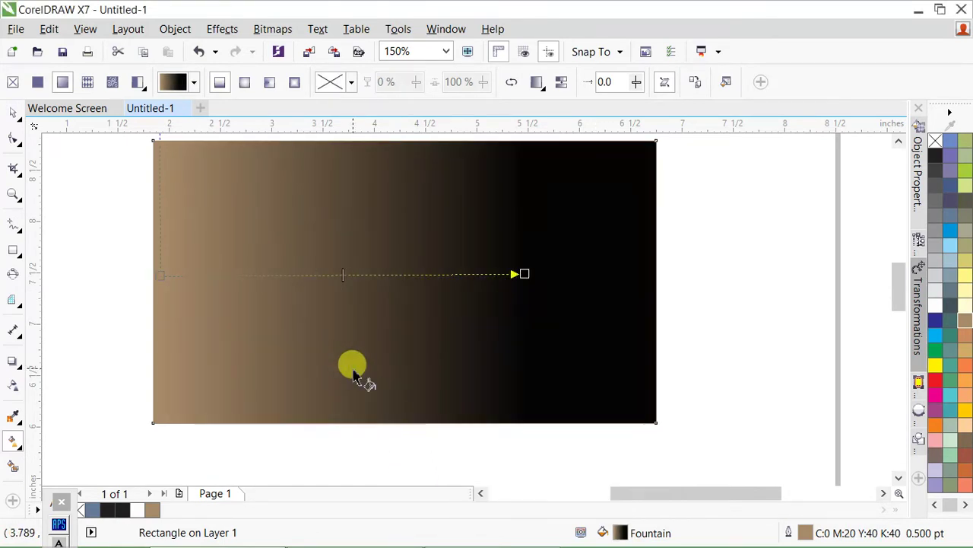
left_click(701, 295)
scroll(542, 316, "down", 1)
scroll(528, 315, "up", 1)
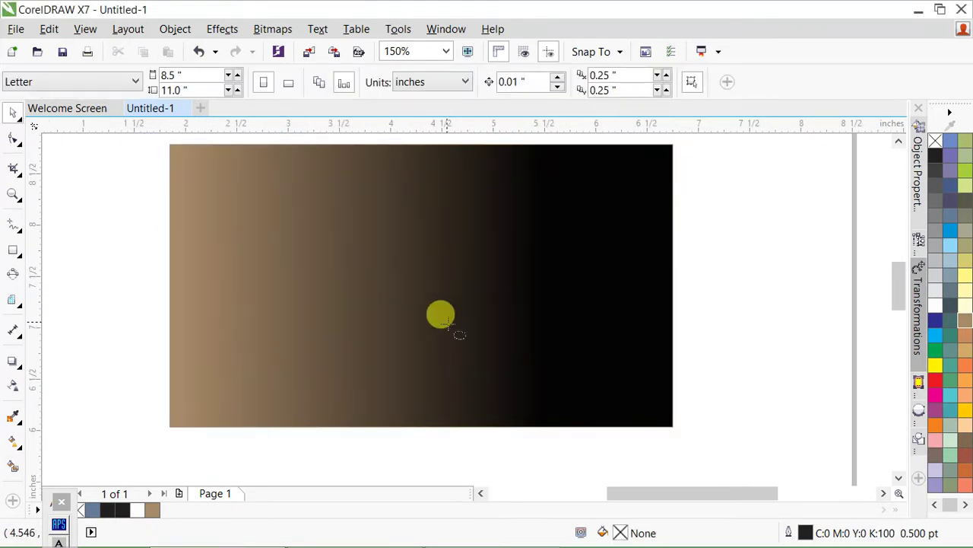
- Draw a black-filled circle and PowerClip it inside the gradient background rectangle
left_click_drag(118, 186, 356, 424)
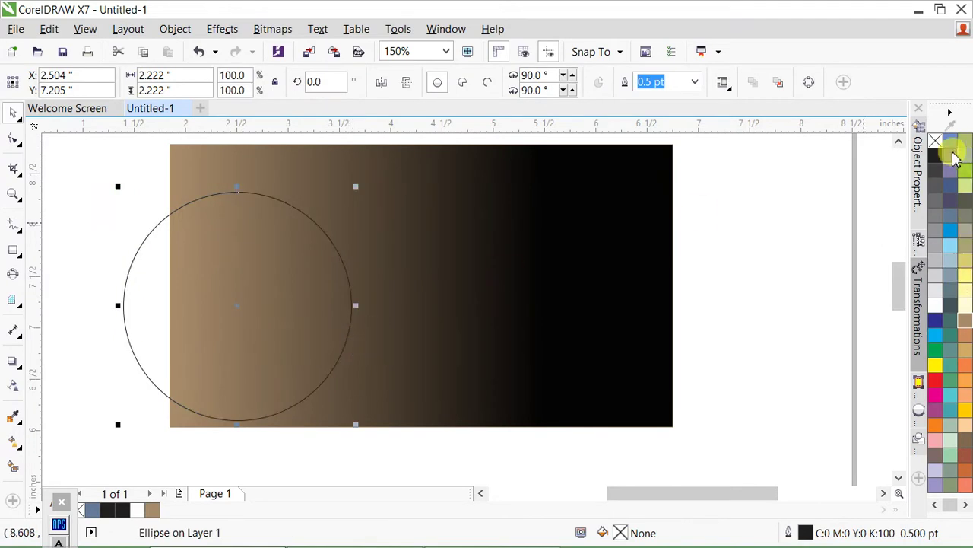
left_click(941, 153)
left_click_drag(298, 312, 700, 269)
right_click(359, 325)
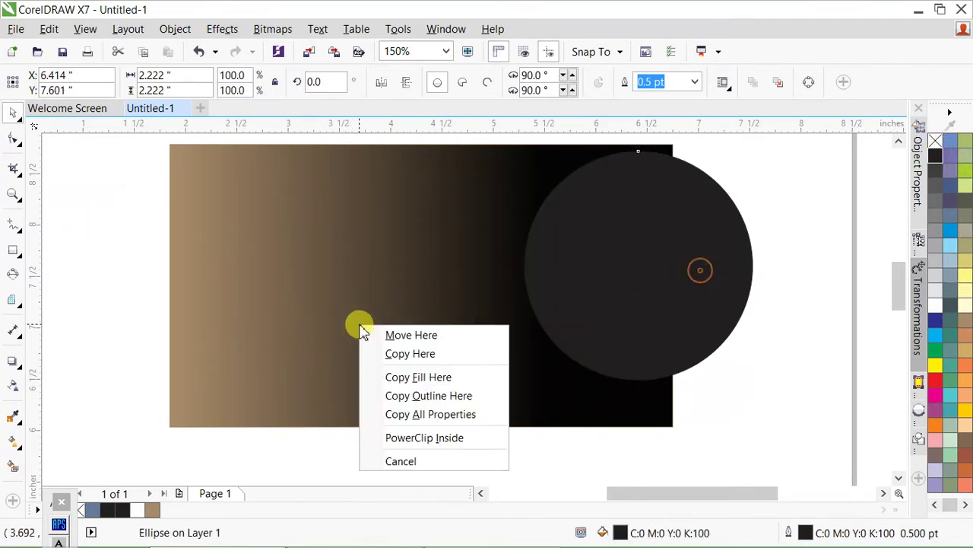
left_click(447, 449)
- Move the clipped circle to the rectangle's left edge and add a yellow crescent rim
left_click_drag(259, 300, 225, 282)
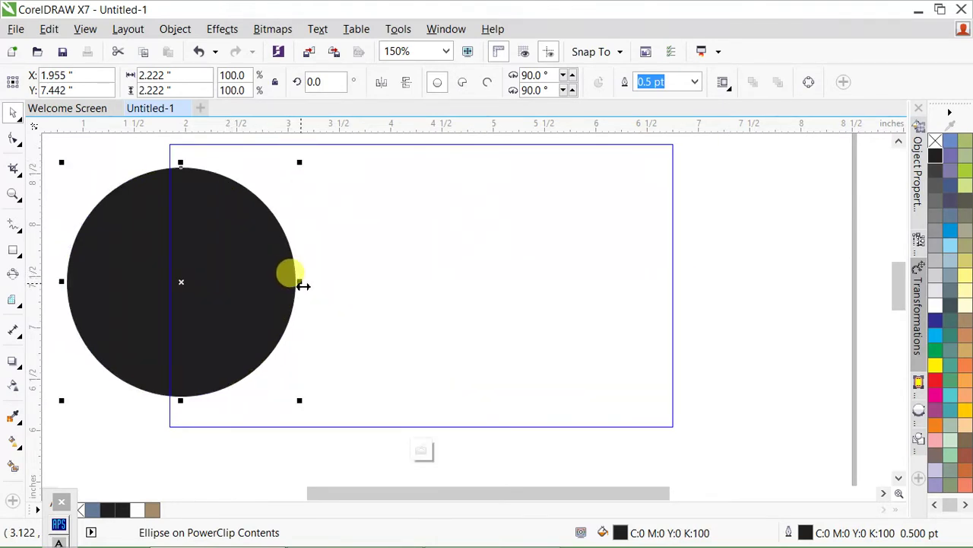
left_click_drag(301, 285, 278, 278)
right_click(279, 278)
key("Escape")
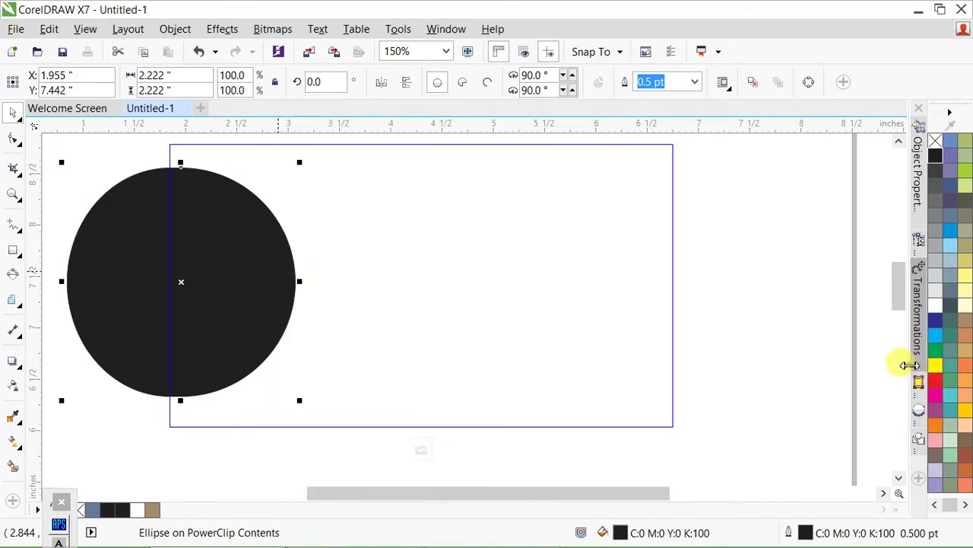
left_click(935, 366)
double_click(774, 354)
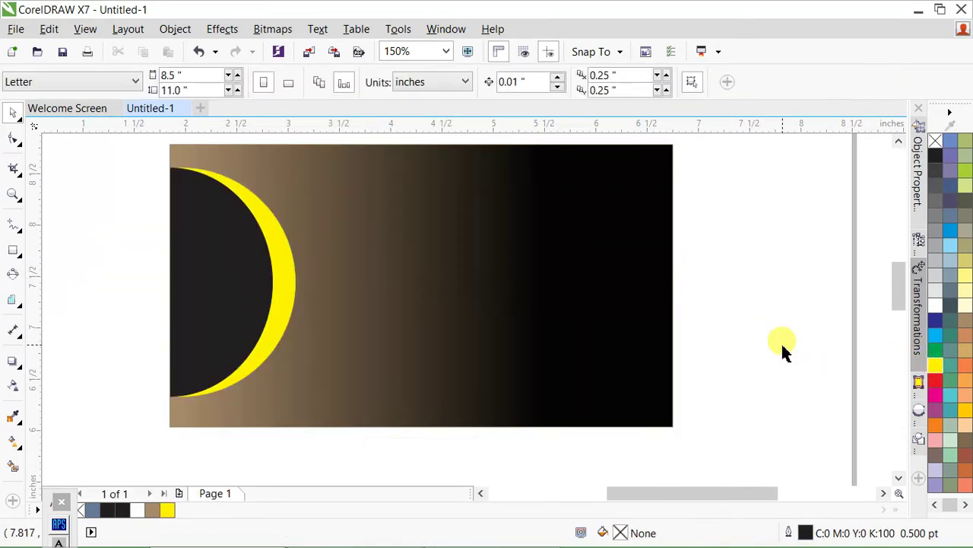
- Set the background gradient's left node to dark red (C33 M99 Y100 K49) in Edit Fill
left_click(479, 293)
key("F11")
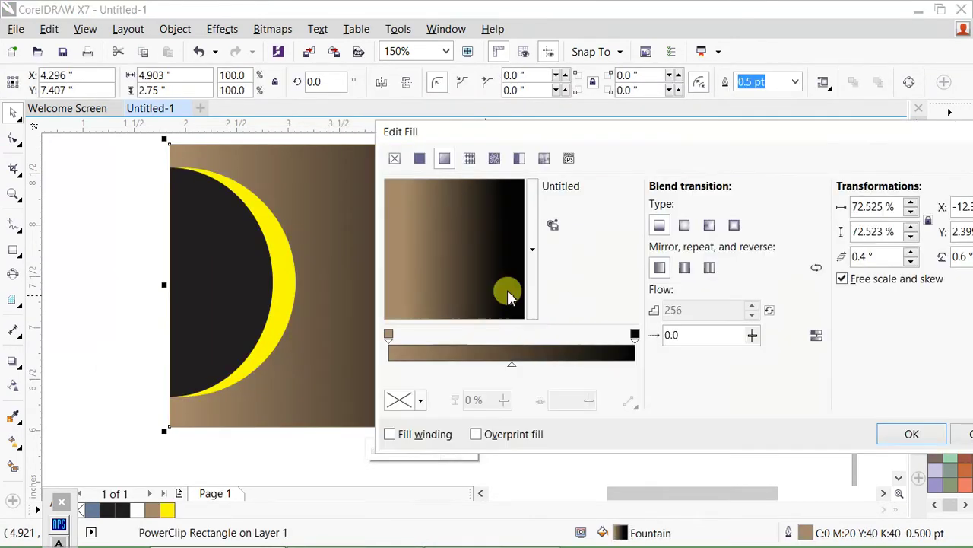
left_click(391, 334)
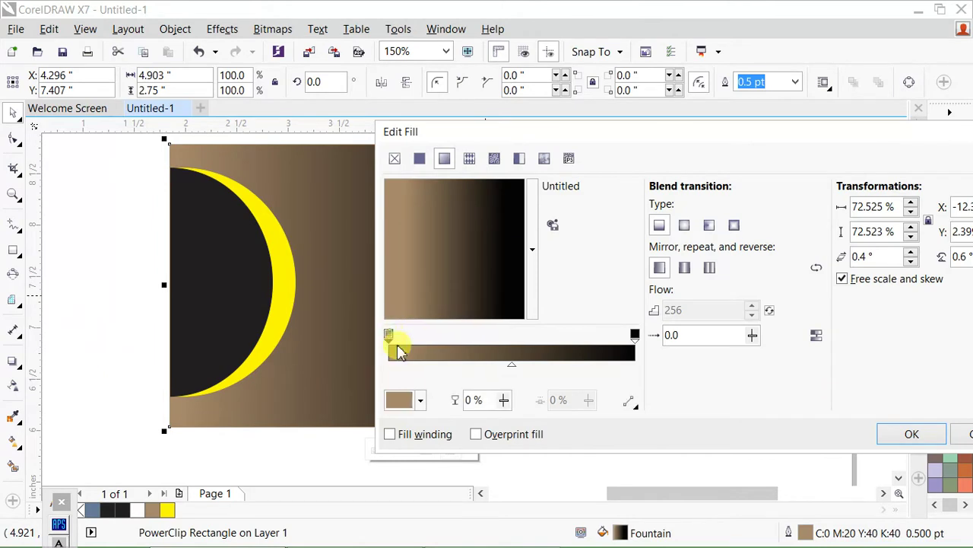
left_click(401, 401)
mouse_move(517, 282)
left_mouse_down()
mouse_move(517, 258)
mouse_move(512, 315)
left_mouse_up()
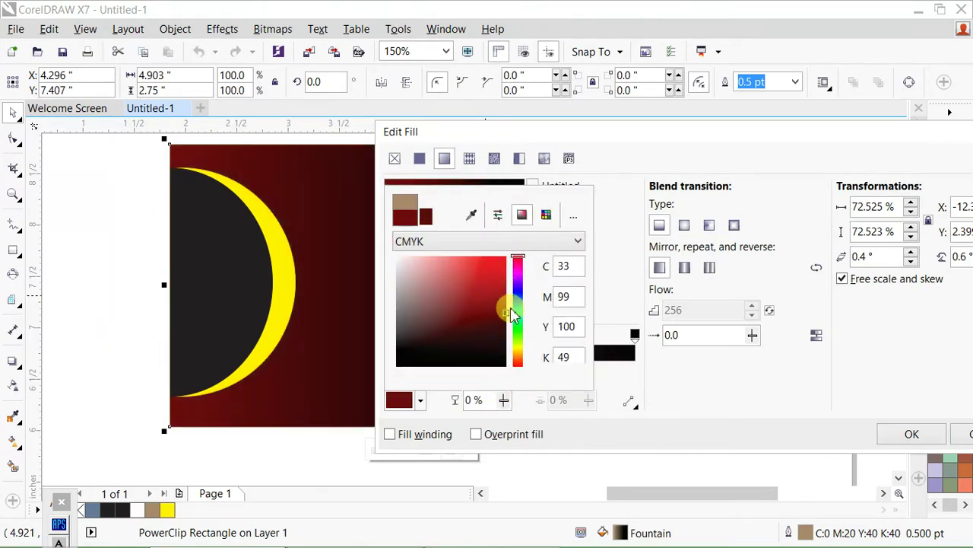
left_click(926, 434)
key("F6")
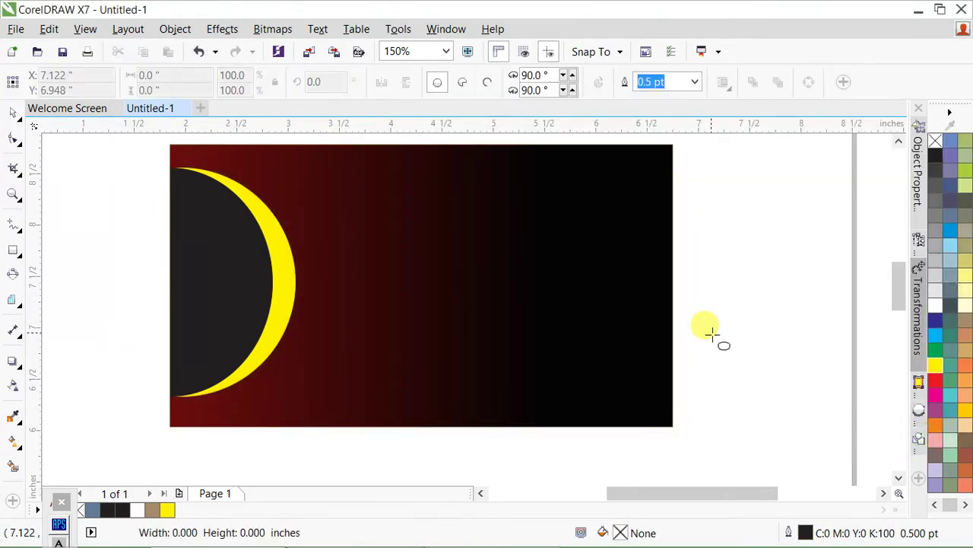
- Draw a thin yellow bar and centre it vertically on the crescent
left_click_drag(277, 229, 418, 260)
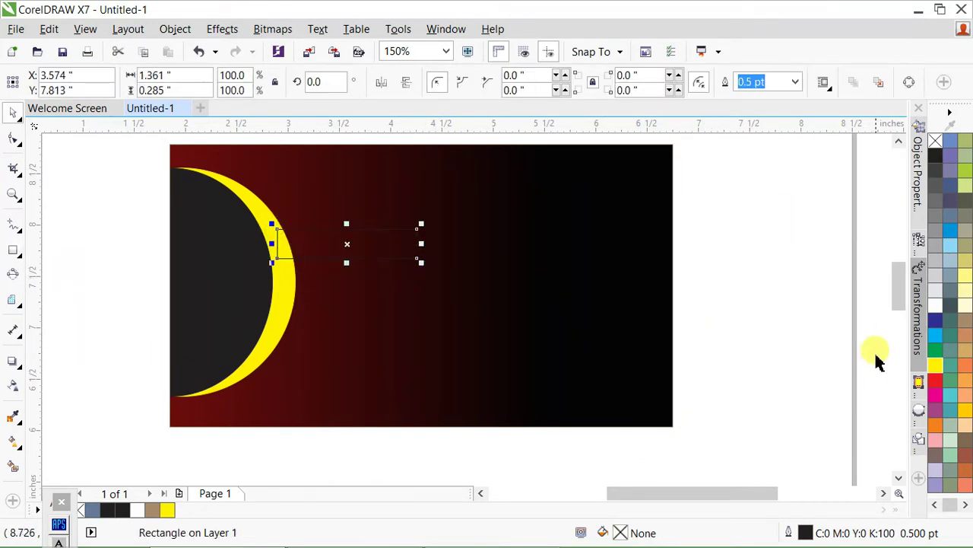
left_click(936, 365)
left_click_drag(346, 254, 349, 292)
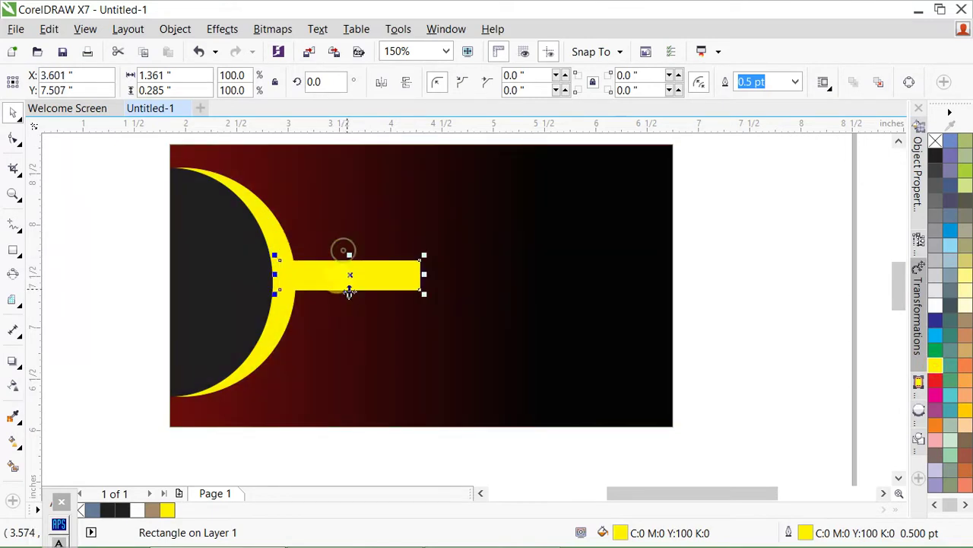
left_click(276, 229, "shift")
key("e")
left_click(819, 311)
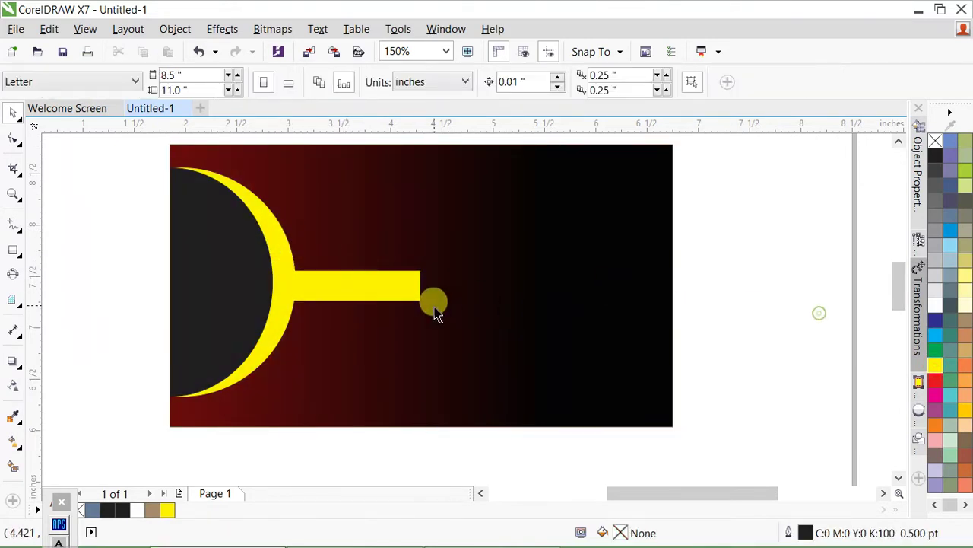
left_click(414, 297)
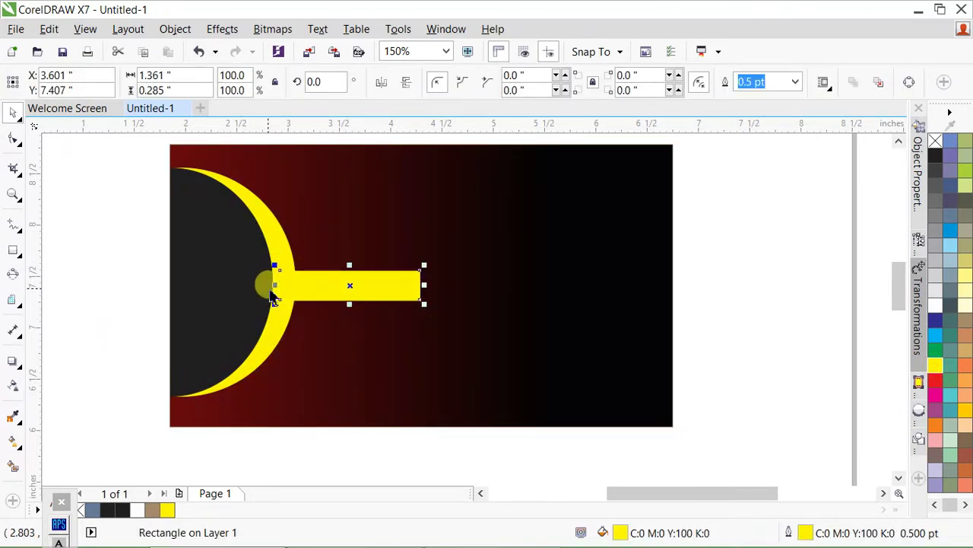
- Mirror-copy the yellow bar rightward and convert the copy to curves
left_click_drag(272, 296, 541, 288)
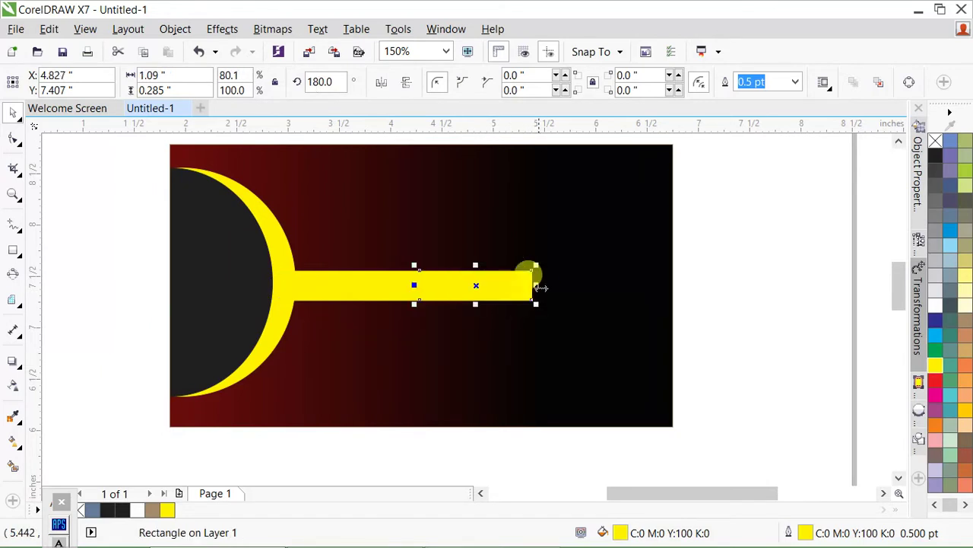
scroll(540, 286, "up", 2)
key("ctrl+q")
key("F10")
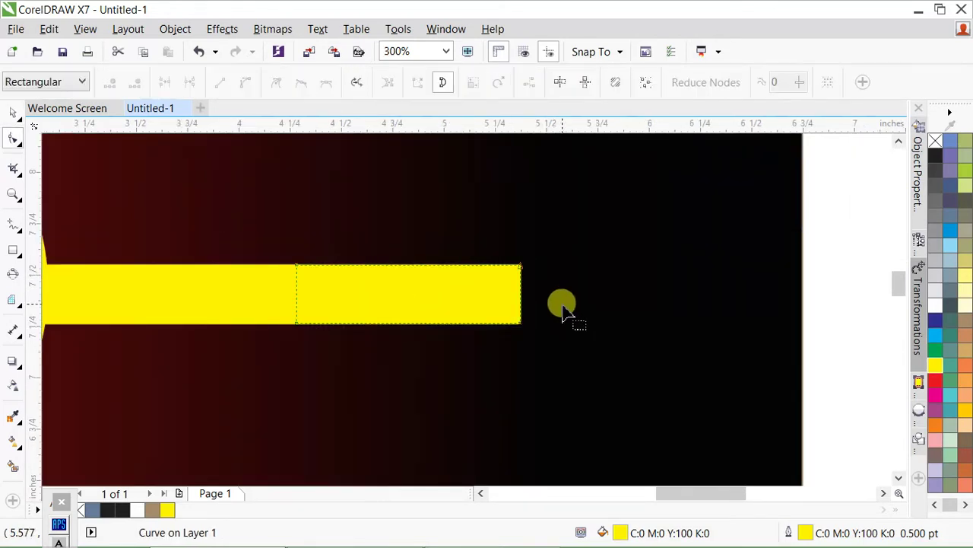
- Pull the bar's right-end nodes apart and stretch the flared bar to the page's right edge
left_click_drag(613, 370, 579, 213)
left_click_drag(532, 295, 554, 280)
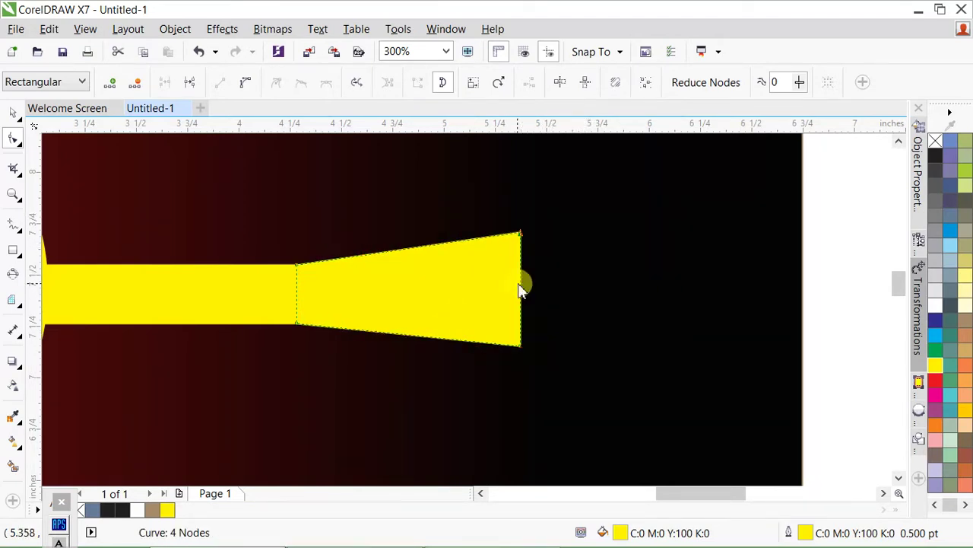
key("space")
scroll(450, 213, "down", 2)
left_click_drag(490, 251, 624, 305)
- Nudge the cone's top-right node upward twice to widen the flare
key("space")
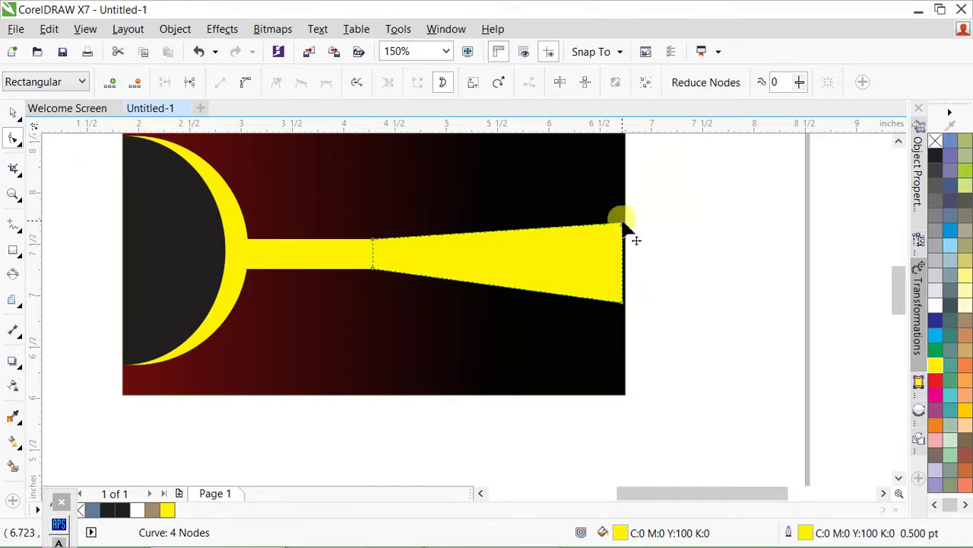
left_click_drag(640, 207, 561, 259)
key("Up")
key("Up")
key("Up")
key("Up")
key("Up")
key("Up")
key("Up")
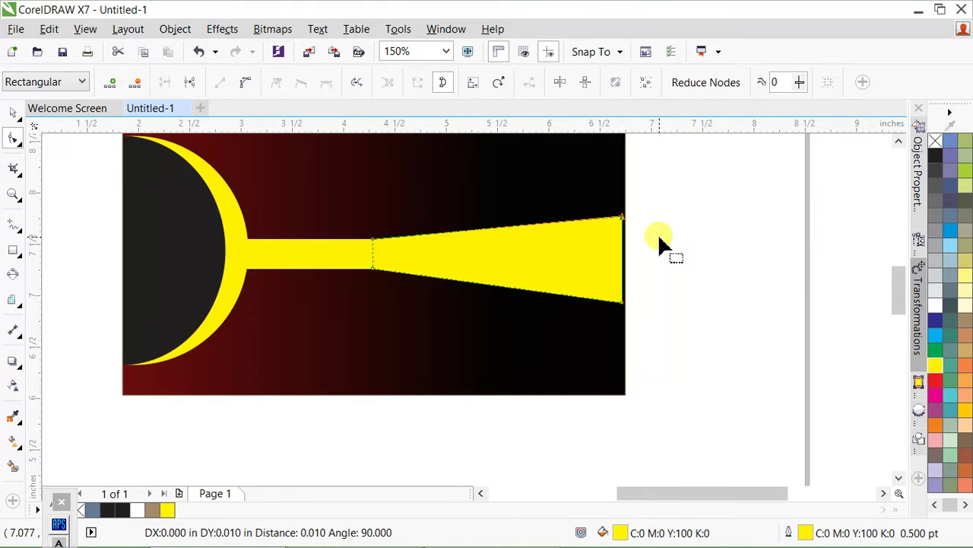
key("Up")
key("Up")
key("Up")
key("Up")
key("Up")
key("Up")
key("Up")
key("Up")
key("Up")
key("Up")
key("Up")
key("Up")
key("Up")
key("Up")
key("space")
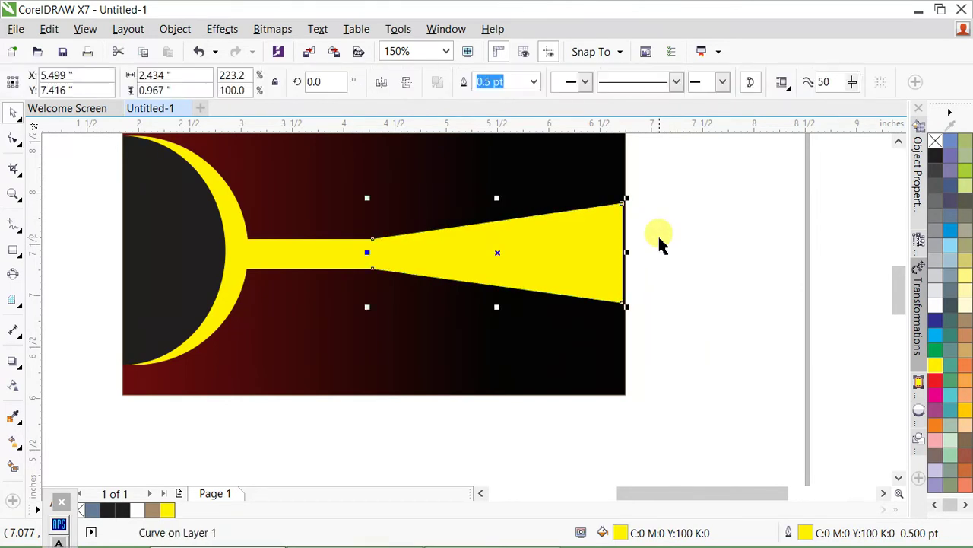
- Give the cone a red-to-yellow fountain fill and copy it onto the stem bar
key("g")
left_click_drag(632, 245, 378, 264)
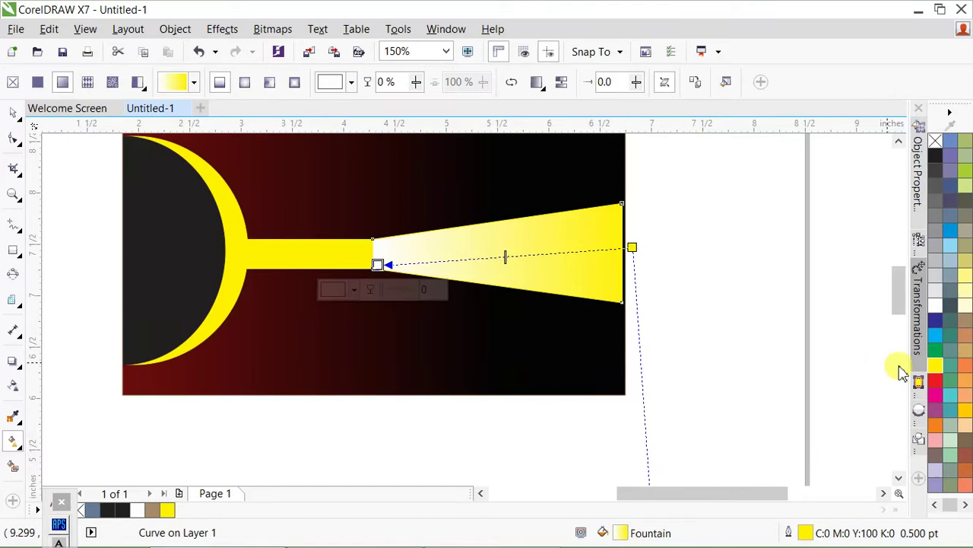
left_click(935, 382)
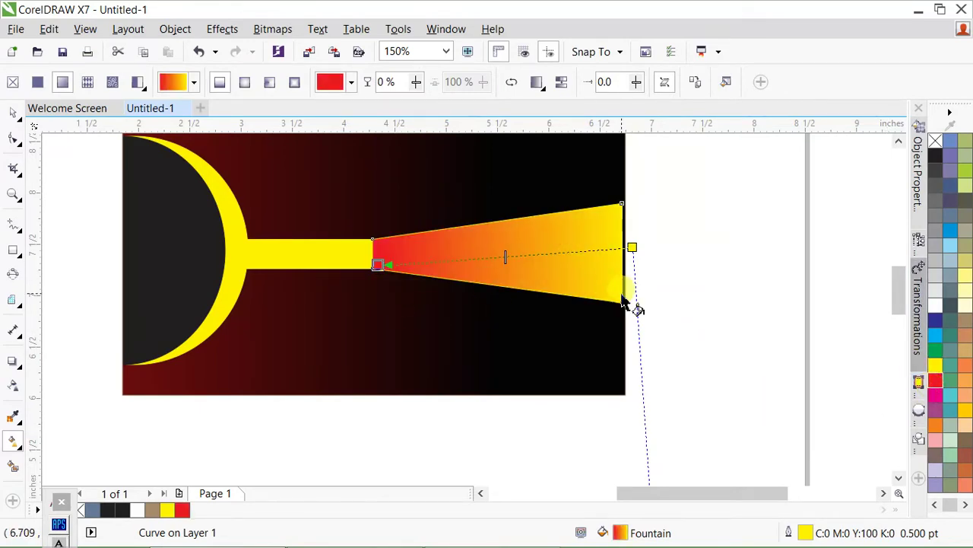
key("space")
left_click_drag(483, 257, 456, 320)
key("Escape")
left_click(284, 259)
left_click(651, 239)
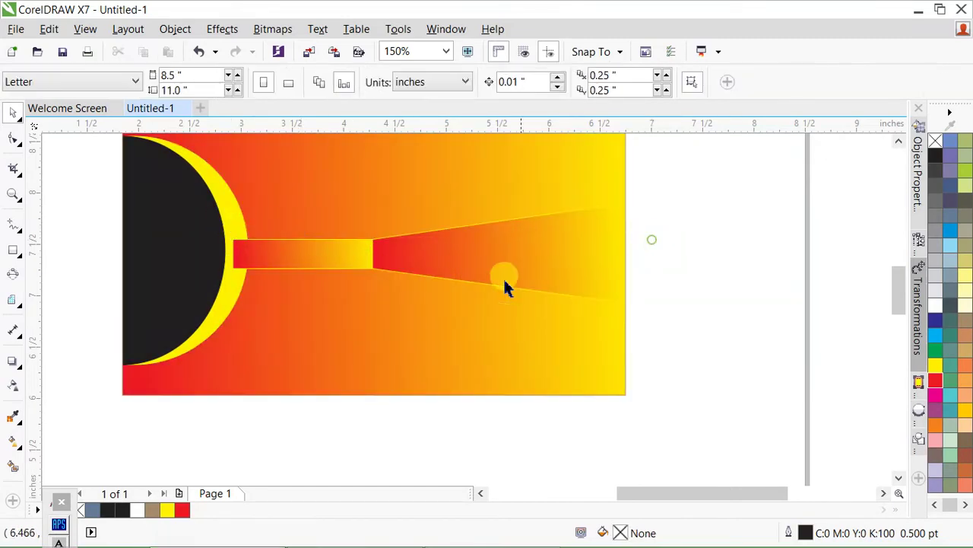
left_click(377, 266)
scroll(466, 266, "down", 1)
scroll(408, 279, "up", 1)
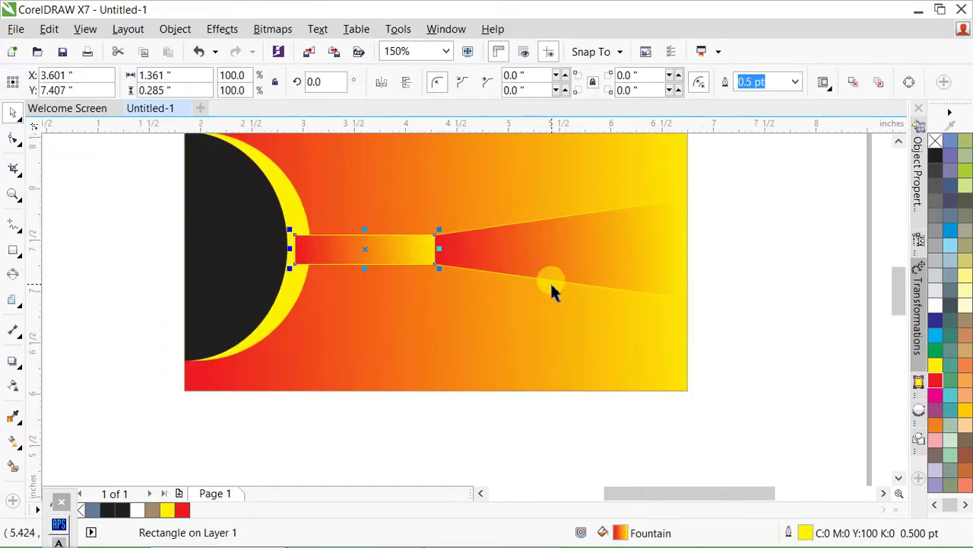
key("ctrl+z")
- Weld the stem bar and cone into a single beam shape
left_click(555, 294)
key("Escape")
left_click(558, 279)
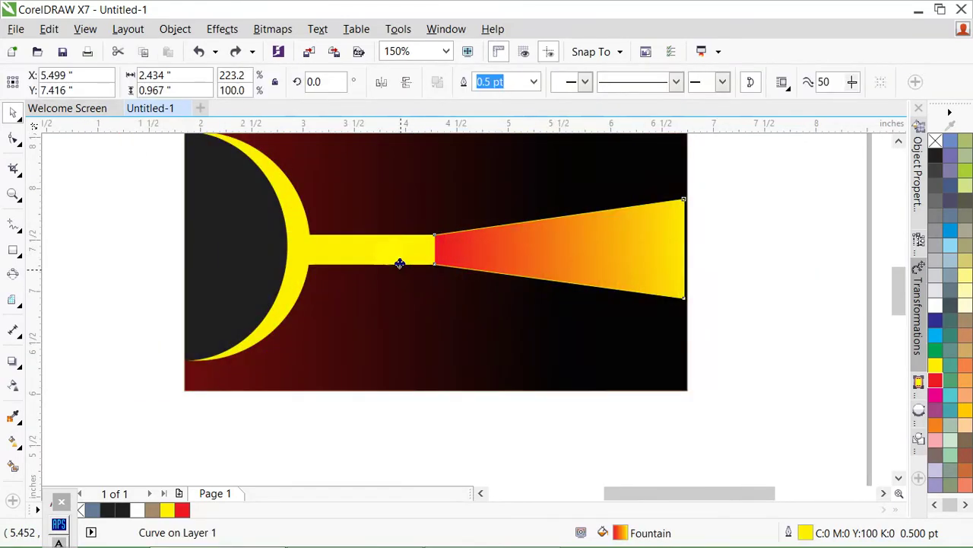
left_click(765, 266)
left_click(398, 246)
left_click(523, 251, "shift")
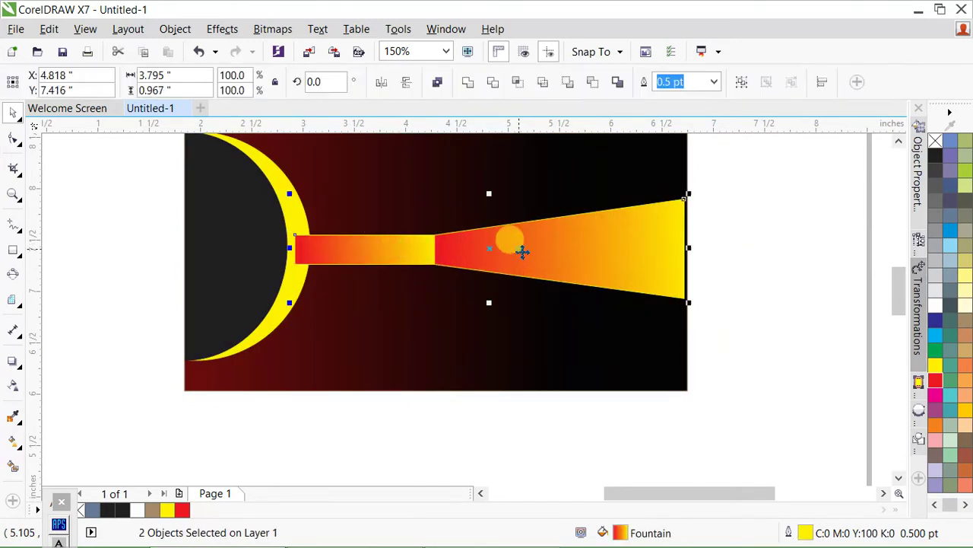
left_click(467, 84)
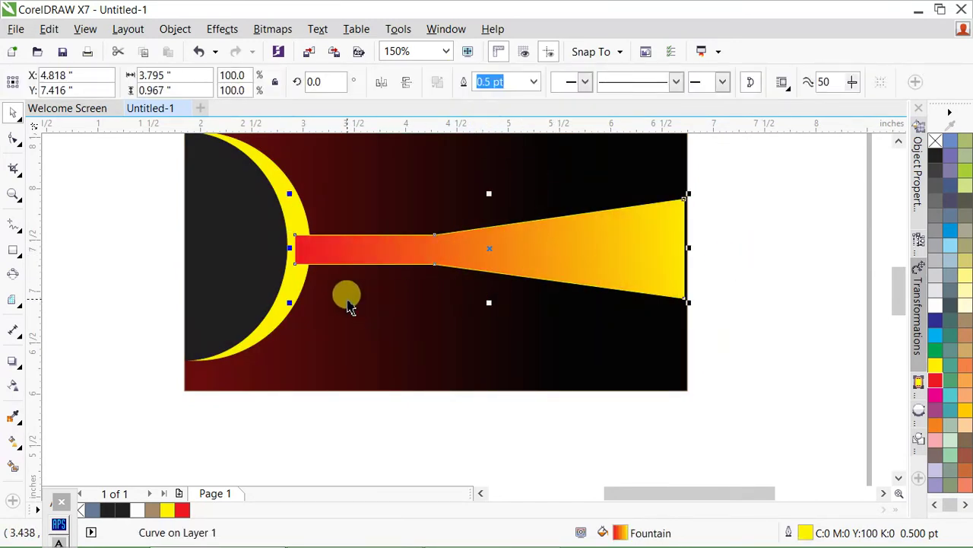
- Open the background's PowerClip contents and select the yellow rim circle
left_click(323, 293)
left_click(346, 287, "ctrl")
left_click(278, 265)
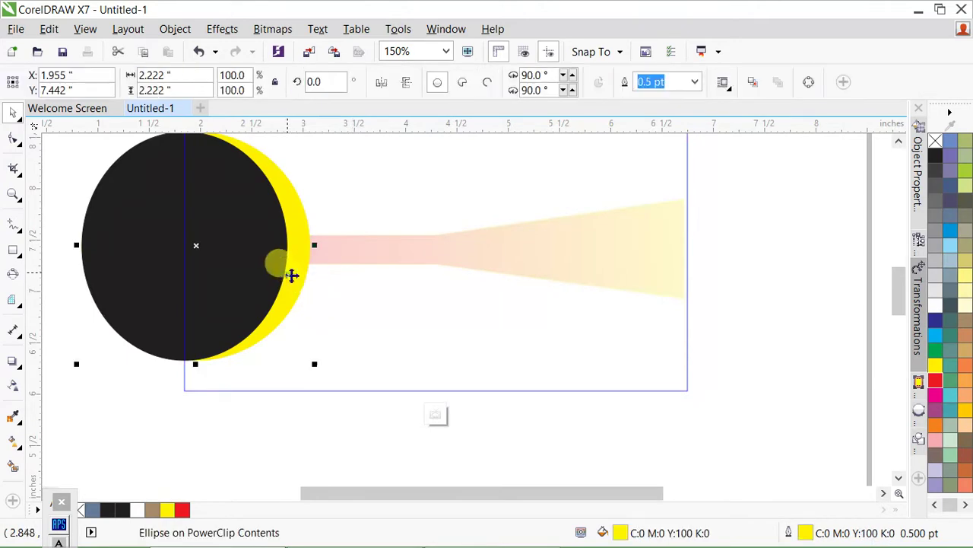
- Give the crescent rim a yellow-to-red fountain fill running across the circle
key("g")
left_click_drag(251, 271, 446, 265)
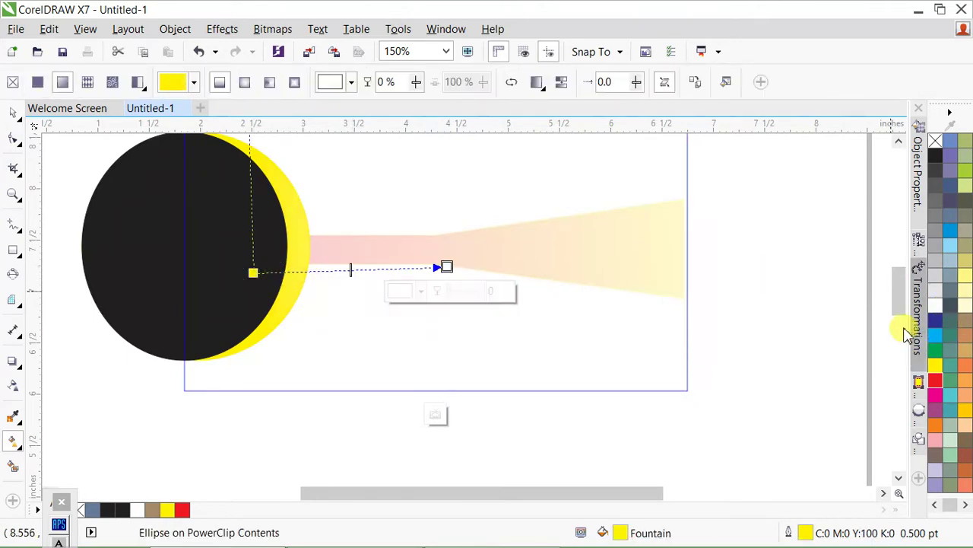
left_click(936, 379)
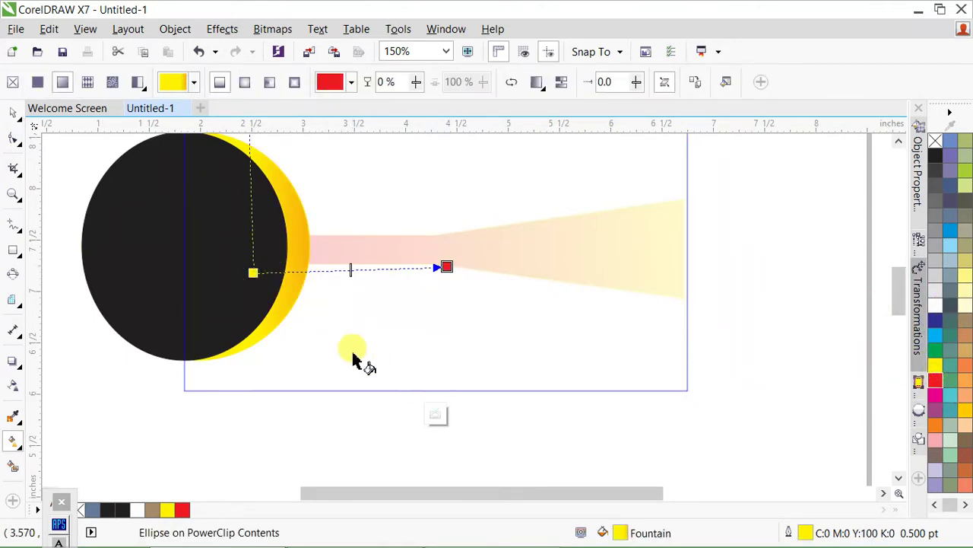
left_click_drag(213, 280, 348, 280)
left_click_drag(125, 249, 340, 263)
key("space")
- Remove the outline from the cone shape
left_click(757, 299)
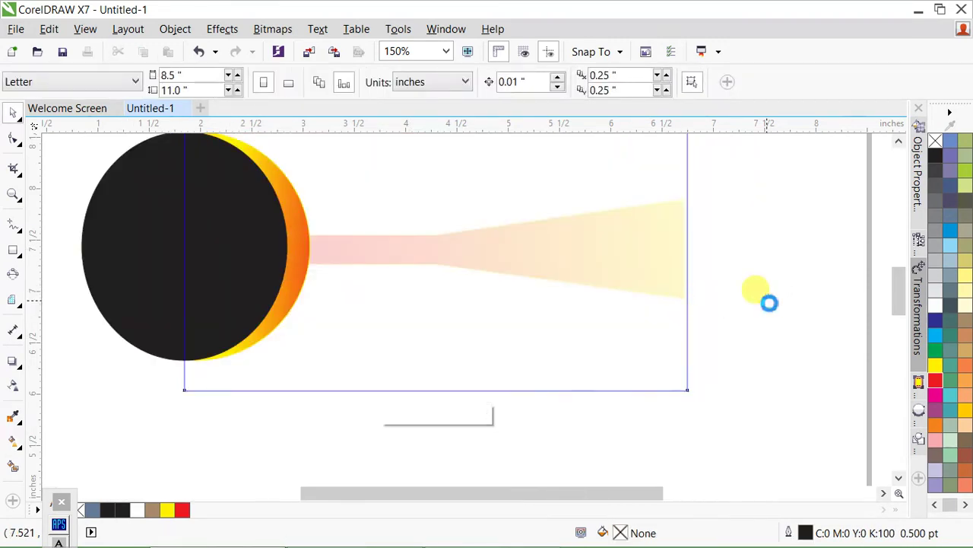
left_click(574, 257)
right_click(937, 152)
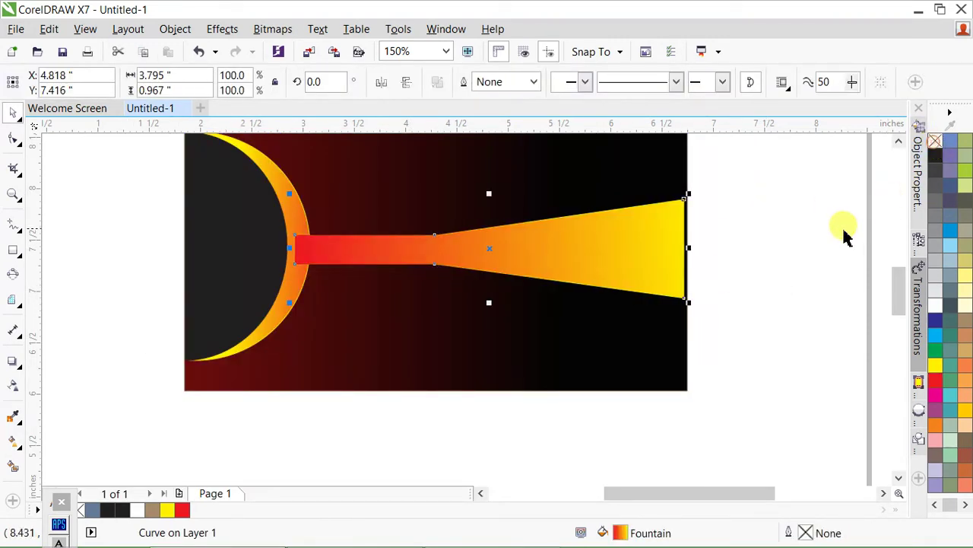
- Narrow the cone to about 66% width and right-align it to the card background
left_click(843, 228)
left_click(590, 263)
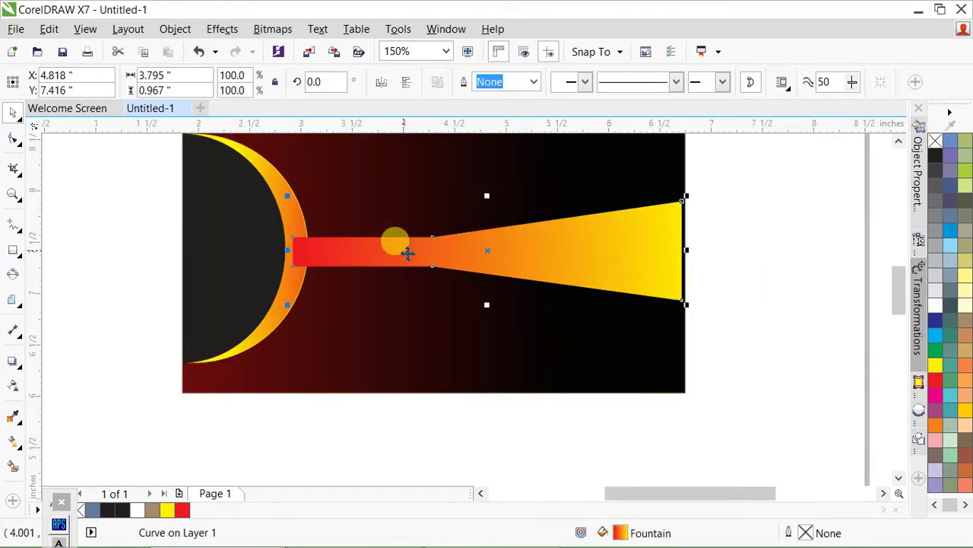
left_click_drag(686, 255, 620, 255)
left_click(555, 322, "shift")
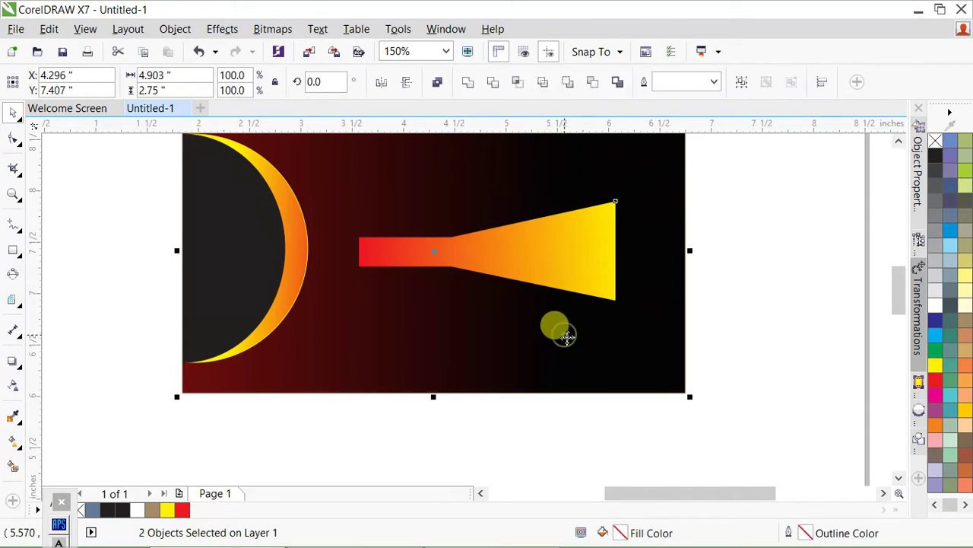
key("r")
left_click(632, 263)
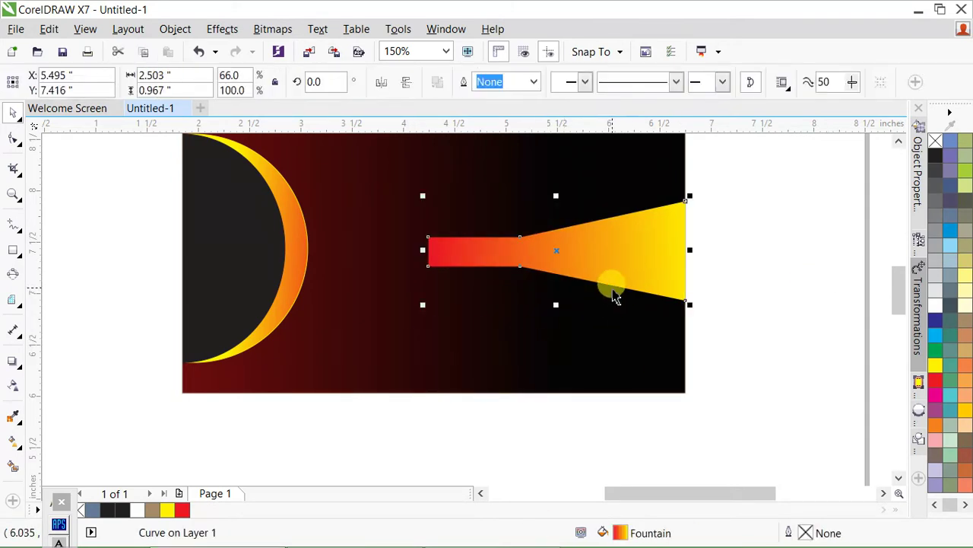
- Drop a mirrored, narrower copy of the cone reaching back to the planet
left_click_drag(692, 255, 302, 255)
right_click(302, 256)
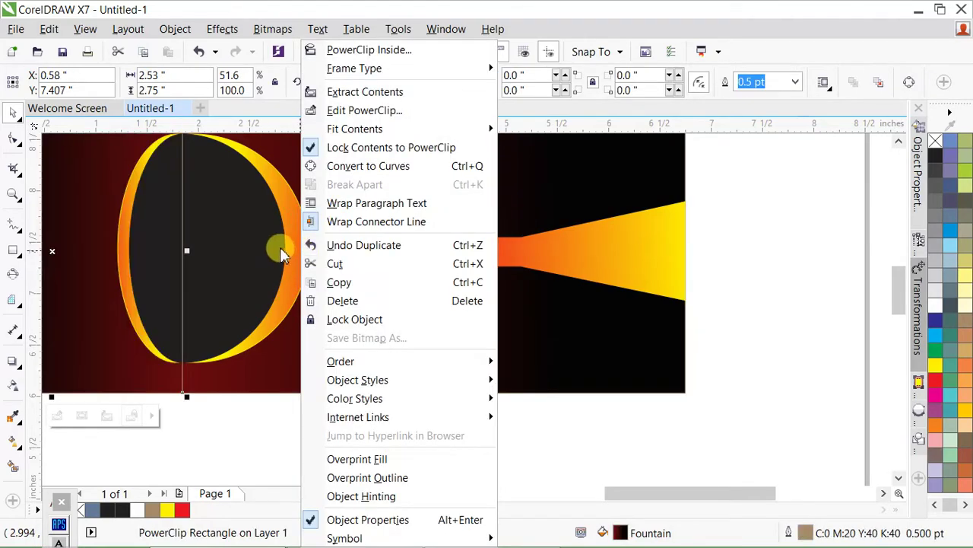
key("Escape")
left_click(686, 266)
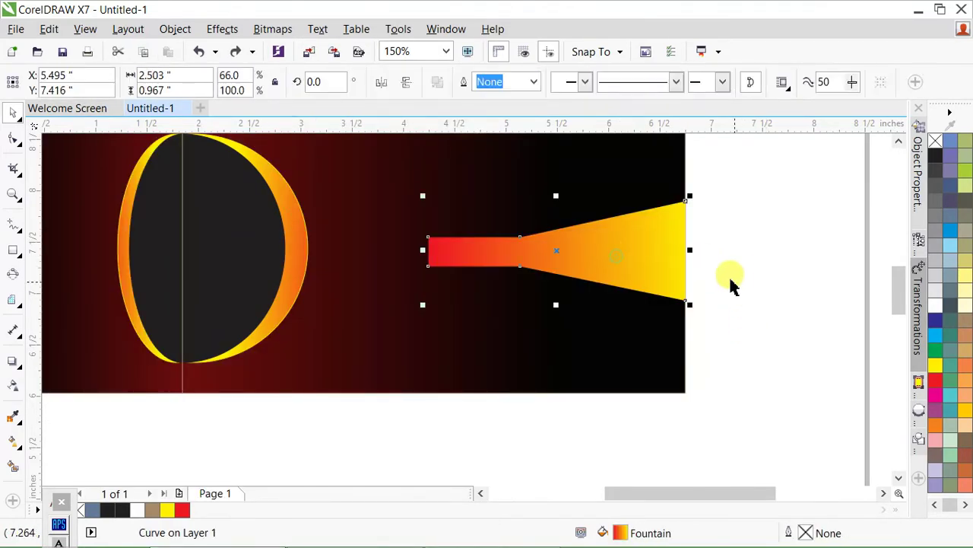
left_click(724, 278)
left_click(658, 263)
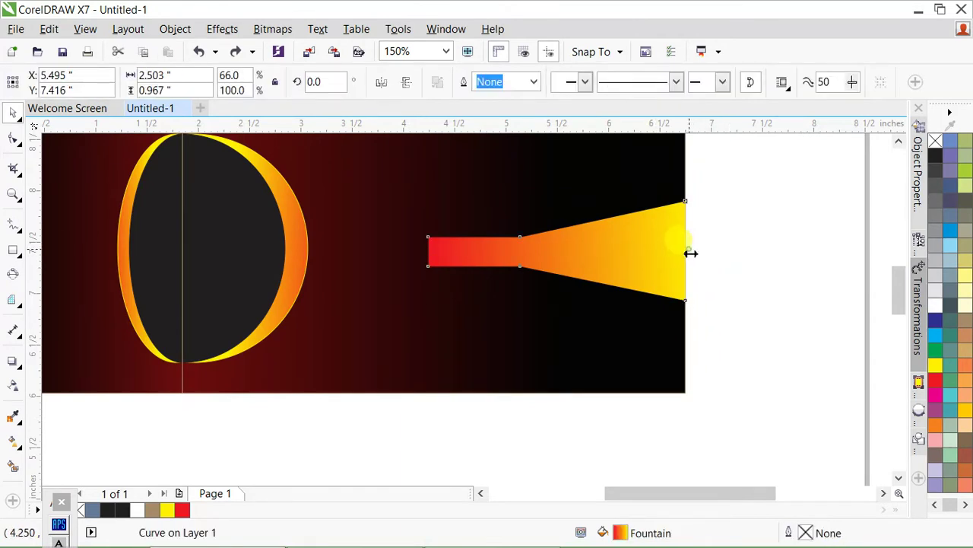
left_click_drag(691, 254, 298, 265)
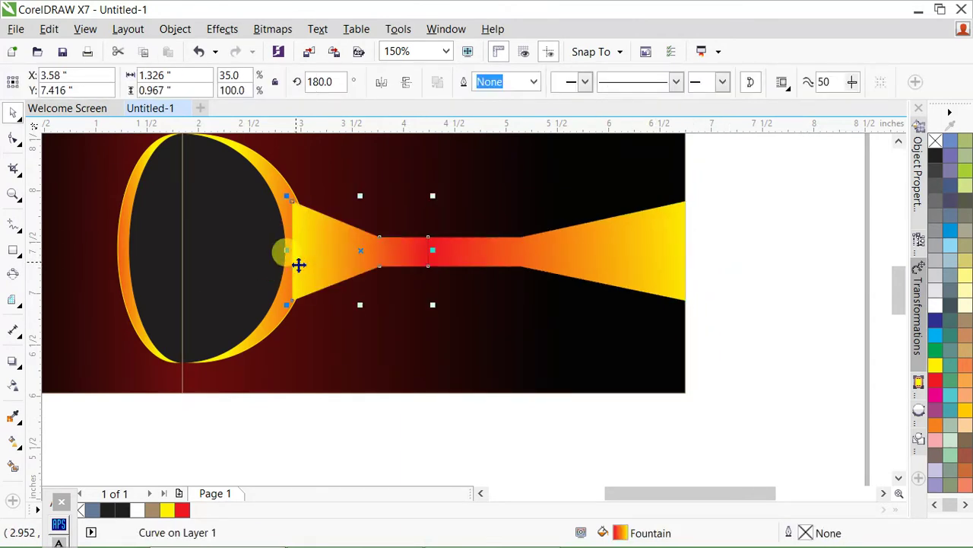
left_click(535, 252)
left_click(353, 260, "shift")
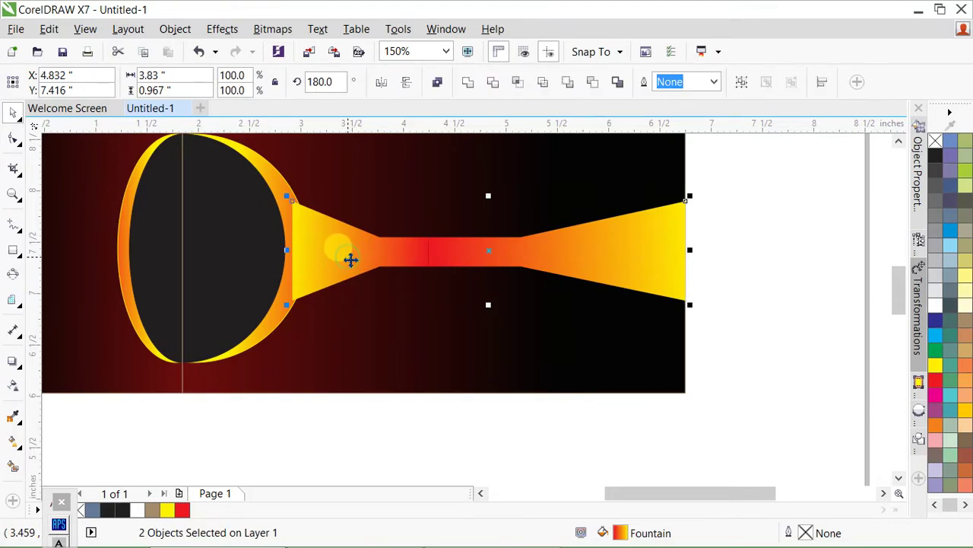
- Group the background, circle, rim and beam into one 4-object group
left_click(257, 263)
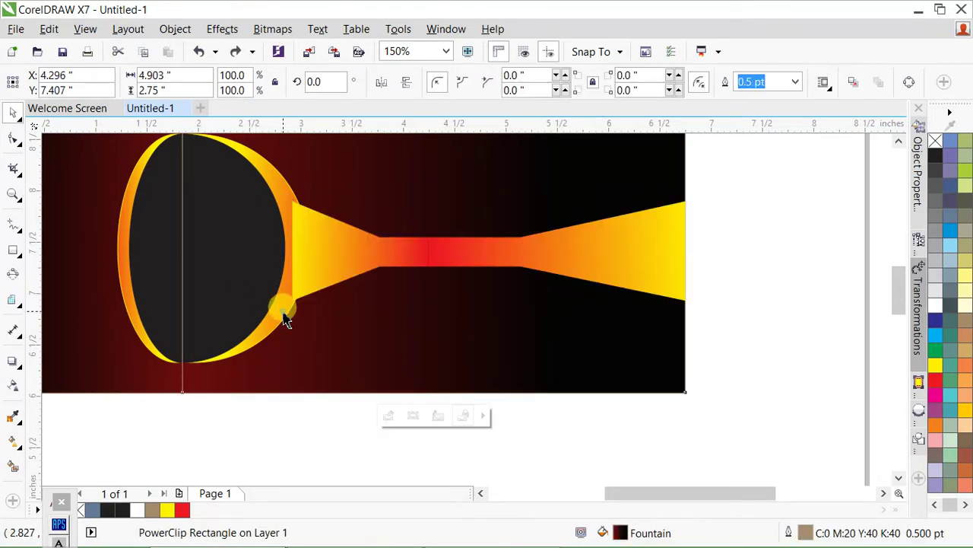
scroll(444, 306, "down", 1)
left_click(603, 400)
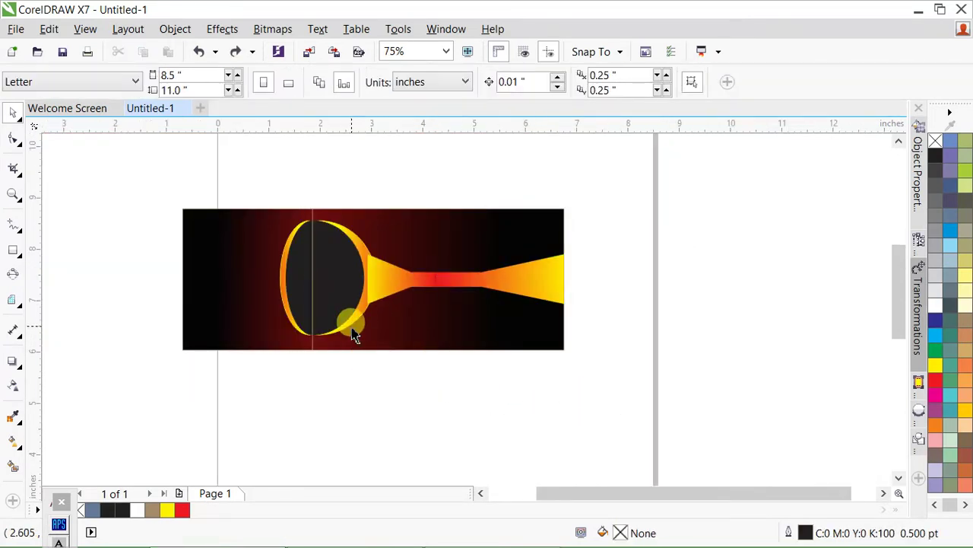
scroll(353, 335, "up", 1)
scroll(419, 348, "down", 1)
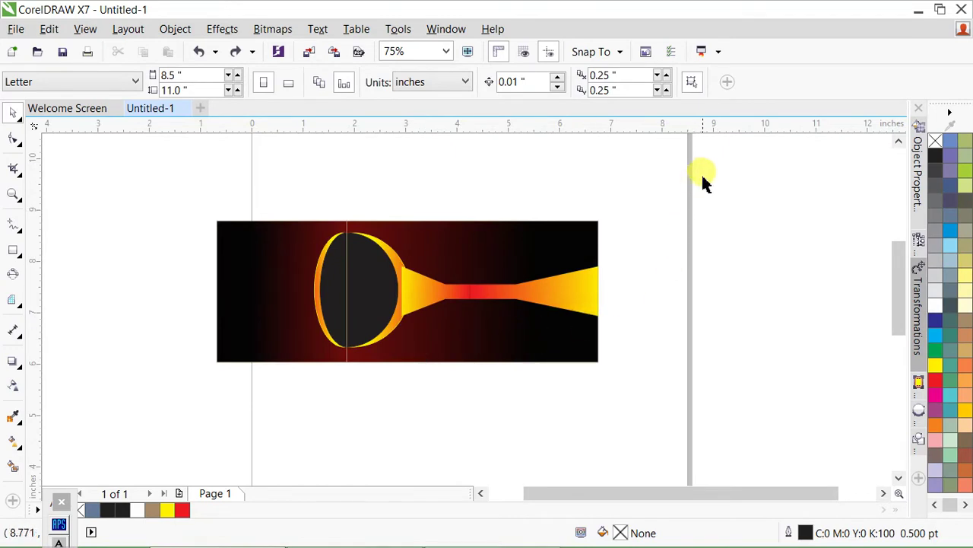
left_click_drag(701, 173, 125, 412)
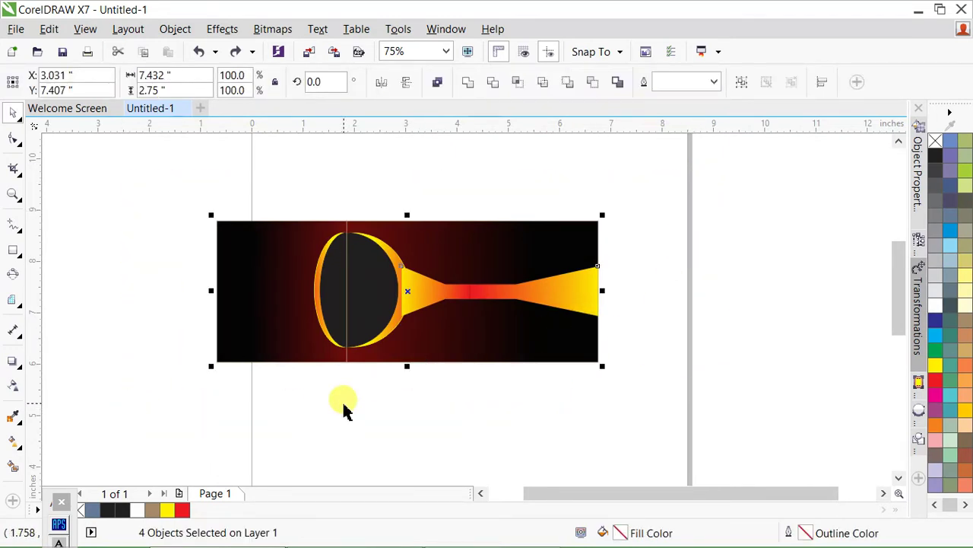
key("ctrl+g")
- Shift the grouped card down and back up into position
left_click(458, 399)
left_click(475, 310)
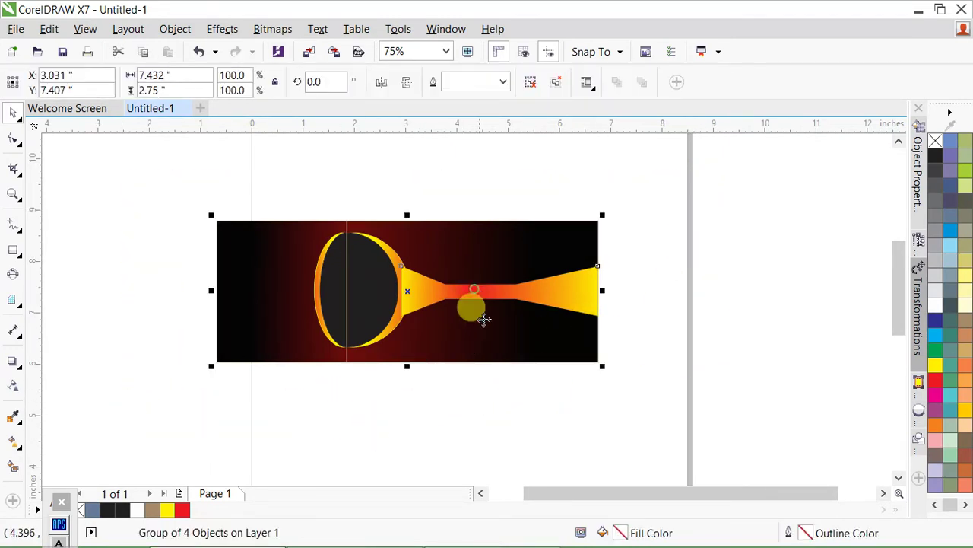
left_click(594, 400)
left_click_drag(494, 303, 518, 427)
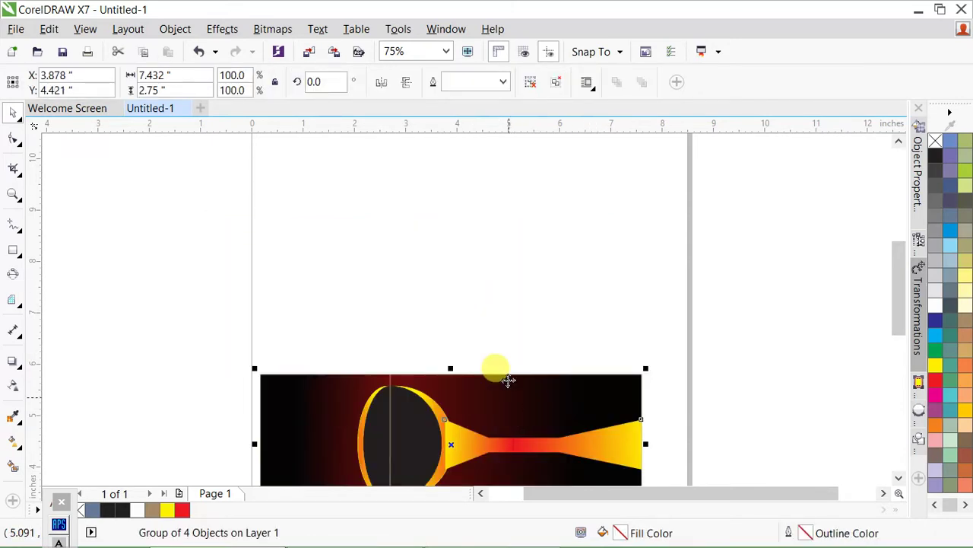
left_click_drag(508, 380, 501, 263)
right_click(502, 263)
left_click(487, 411)
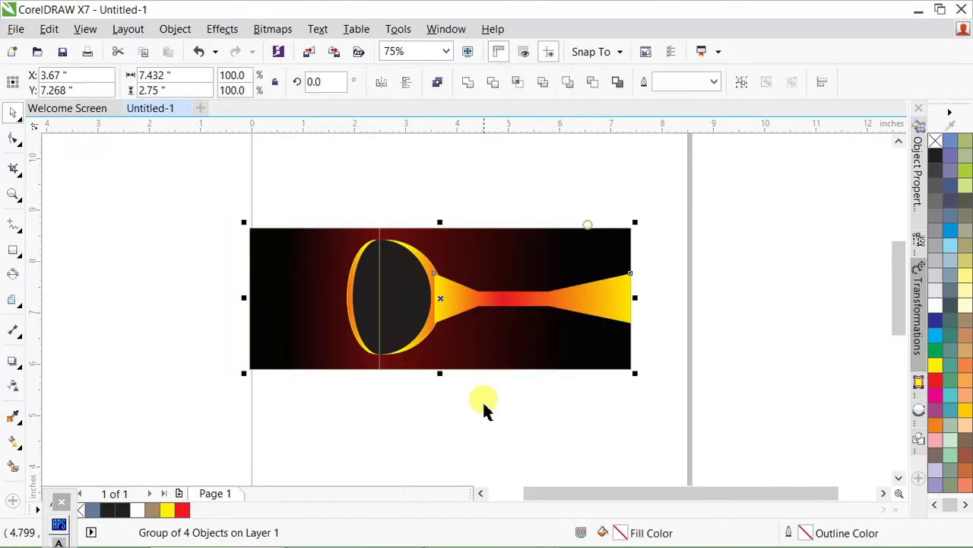
- Delete the leftover PowerClip background rectangle on the left and check the beam shapes
left_click(404, 302)
key("Delete")
scroll(522, 325, "up", 2)
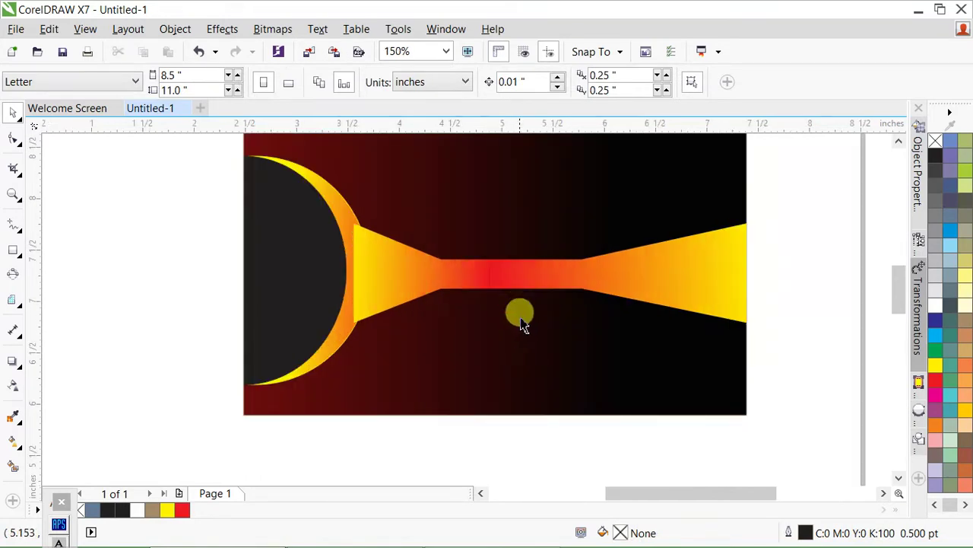
left_click(540, 278)
left_click(793, 312)
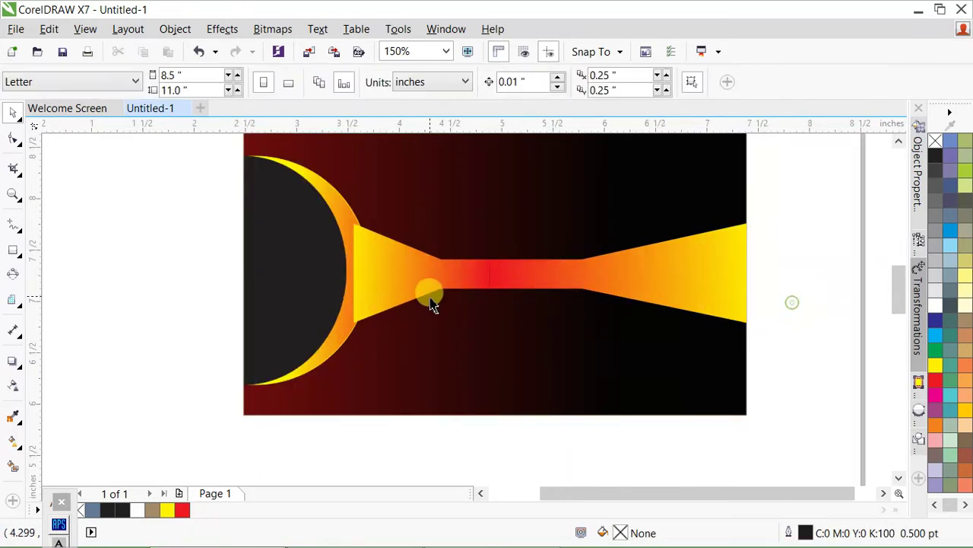
scroll(487, 263, "down", 2)
scroll(459, 297, "up", 2)
left_click(459, 297)
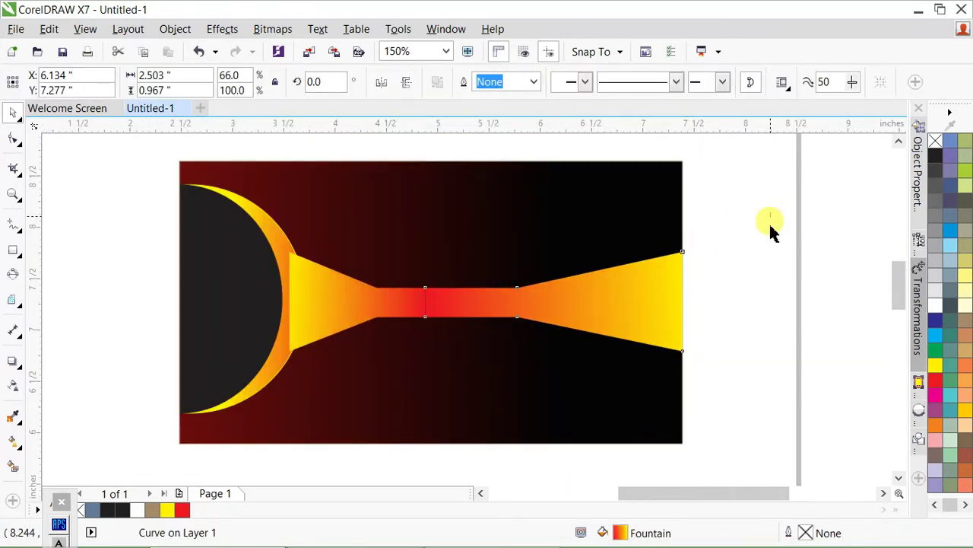
left_click_drag(770, 221, 248, 390)
left_click(755, 347)
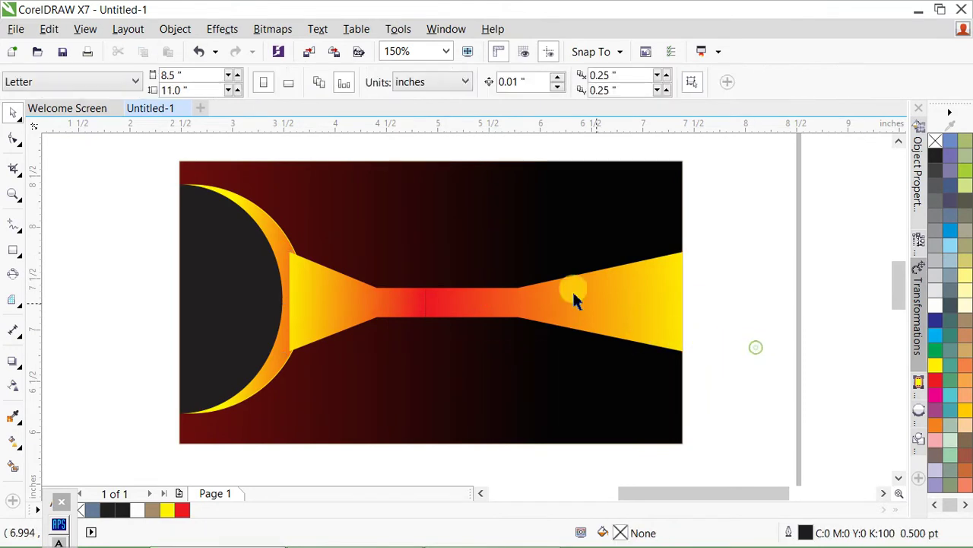
scroll(348, 217, "down", 1)
scroll(370, 254, "up", 1)
scroll(347, 219, "down", 1)
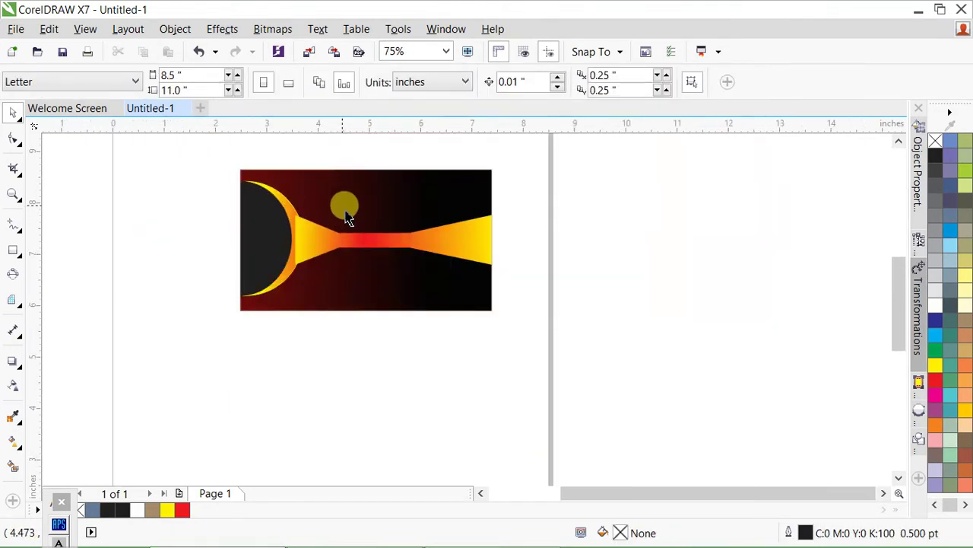
- Drop a copy of the whole card composition directly below the original
left_click_drag(552, 158, 241, 341)
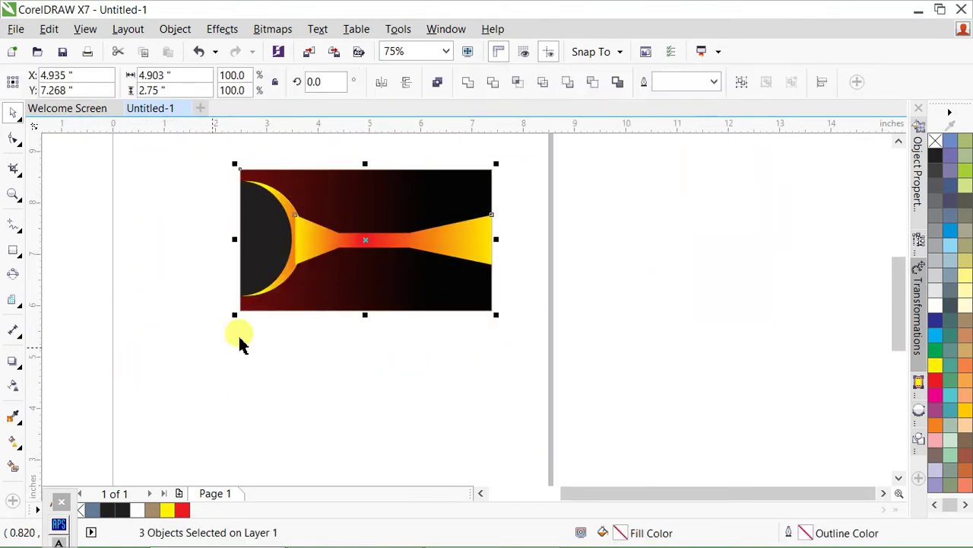
left_click_drag(352, 228, 353, 390)
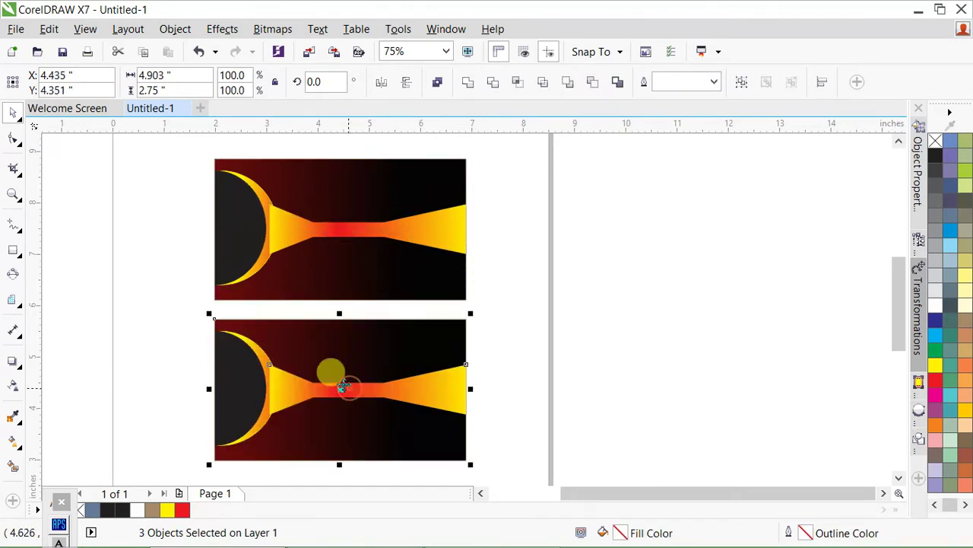
scroll(322, 326, "down", 1)
scroll(337, 312, "up", 2)
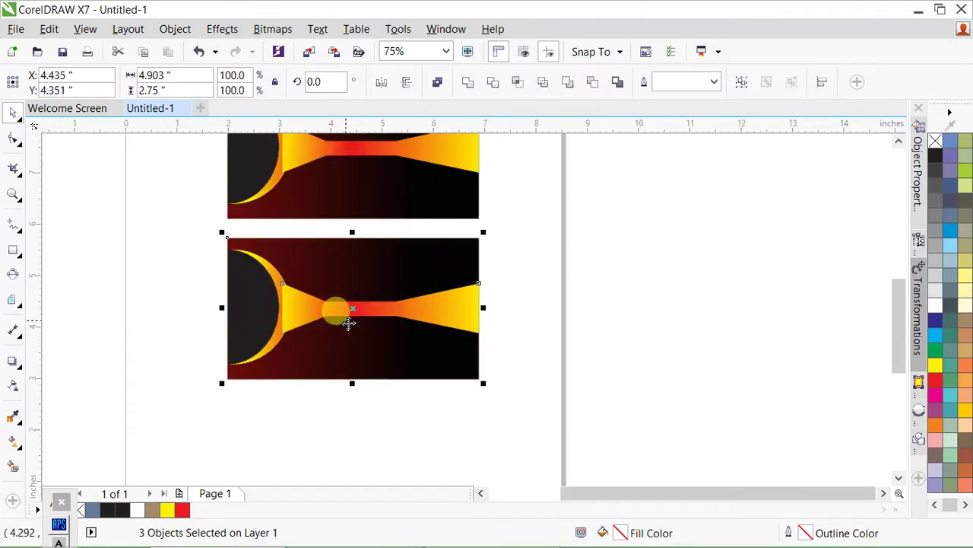
left_click(703, 299)
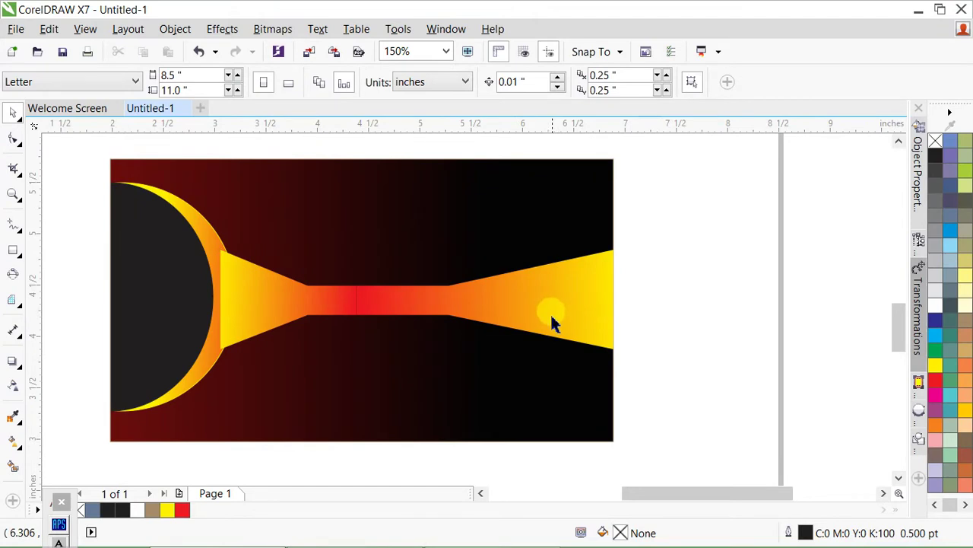
left_click(443, 280)
scroll(443, 279, "down", 1)
scroll(399, 316, "up", 1)
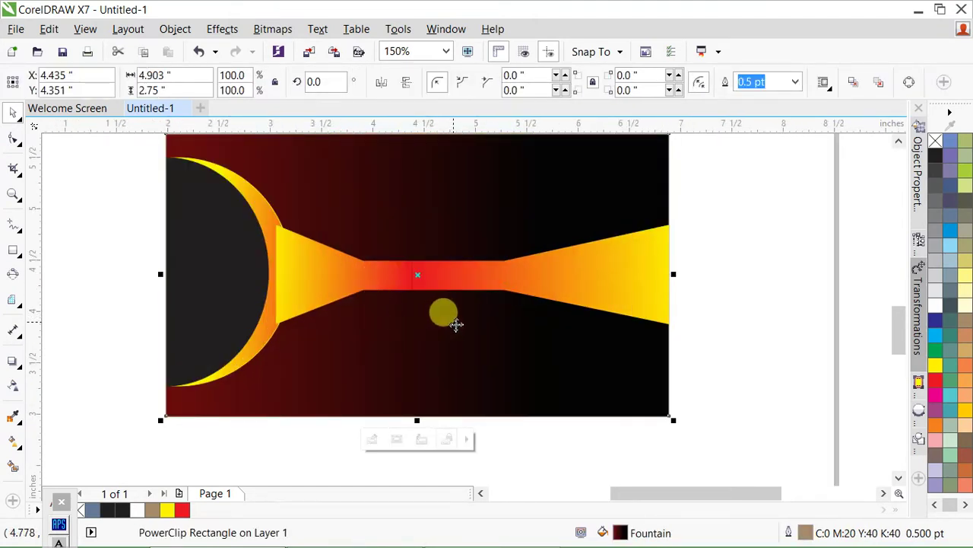
- Delete the beam shape from the second card
double_click(454, 322)
left_click(749, 248)
left_click(517, 325)
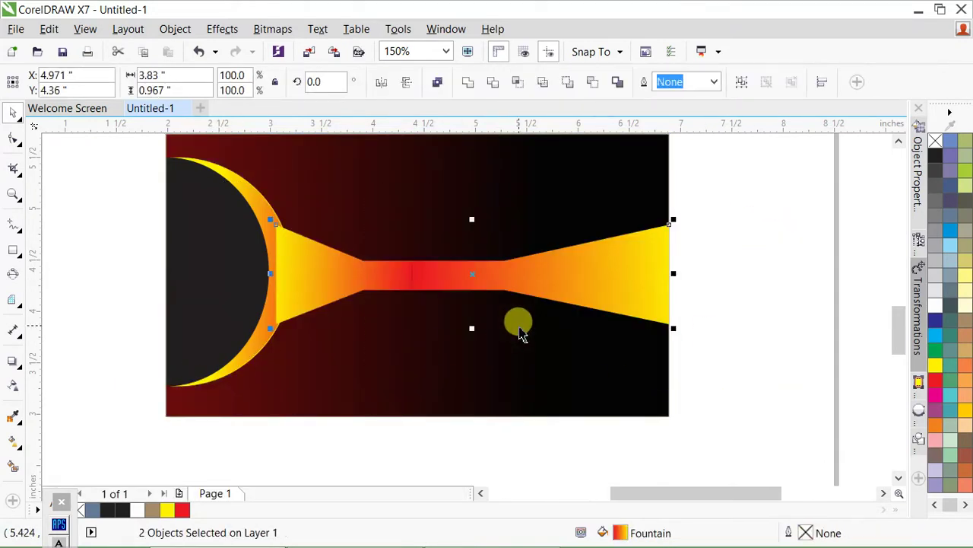
key("Delete")
- Rotate the clipped eclipse circles about 288° and move them into the top-left corner
double_click(565, 292)
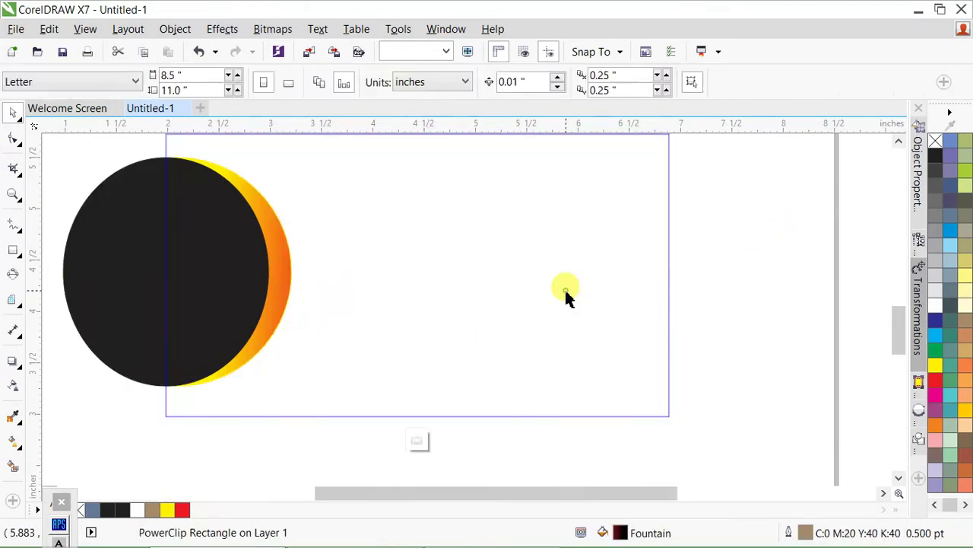
left_click(712, 287)
scroll(380, 337, "down", 2)
left_click_drag(118, 218, 358, 347)
scroll(358, 352, "up", 2)
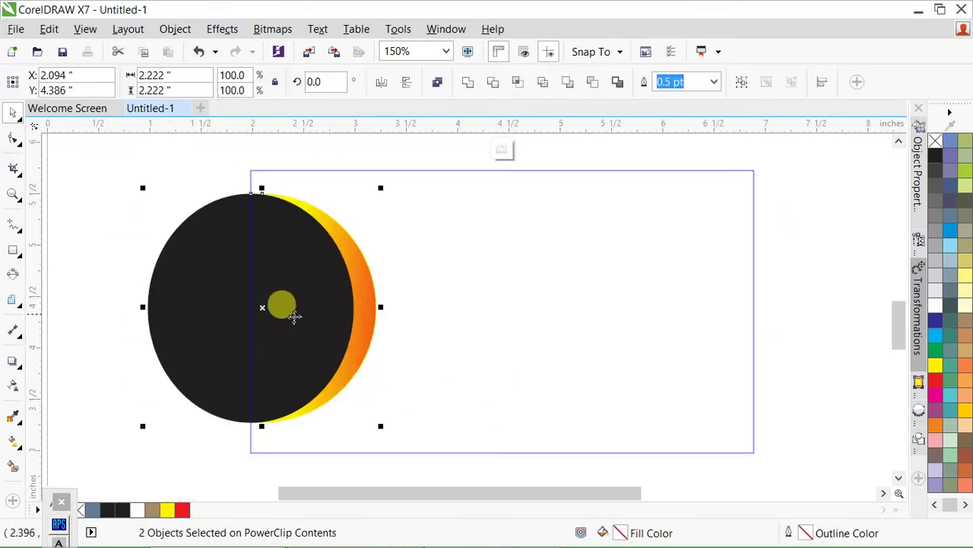
left_click_drag(283, 304, 445, 311)
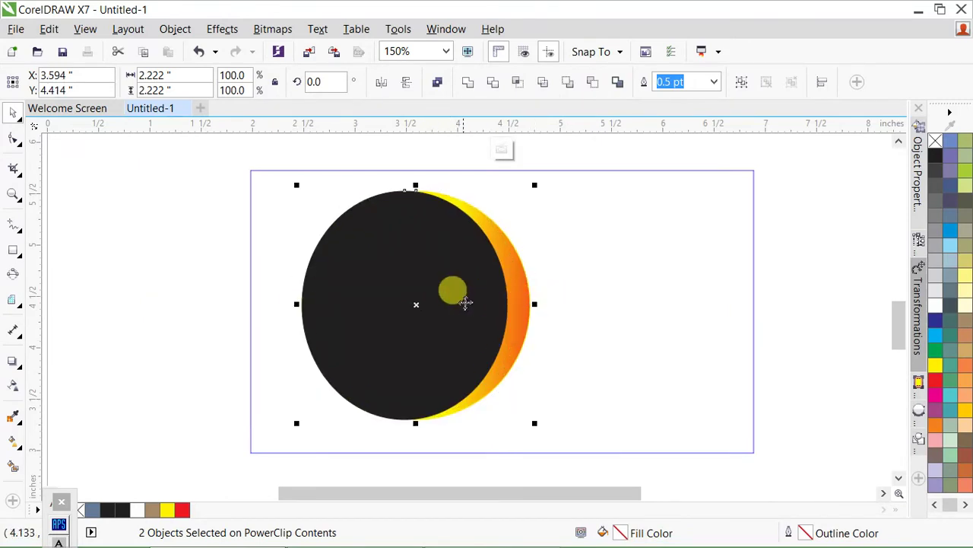
left_click(464, 301)
left_click_drag(537, 190, 514, 342)
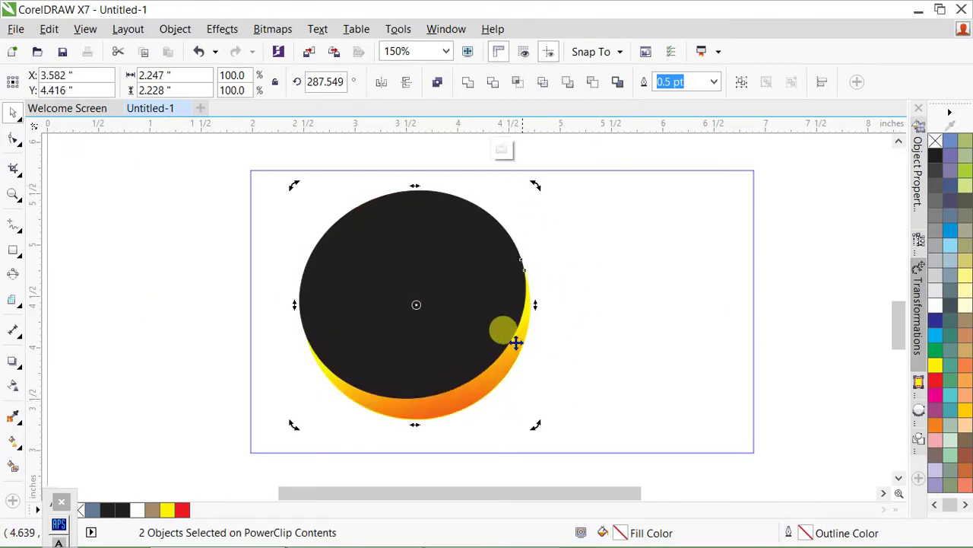
left_click_drag(456, 335, 348, 244)
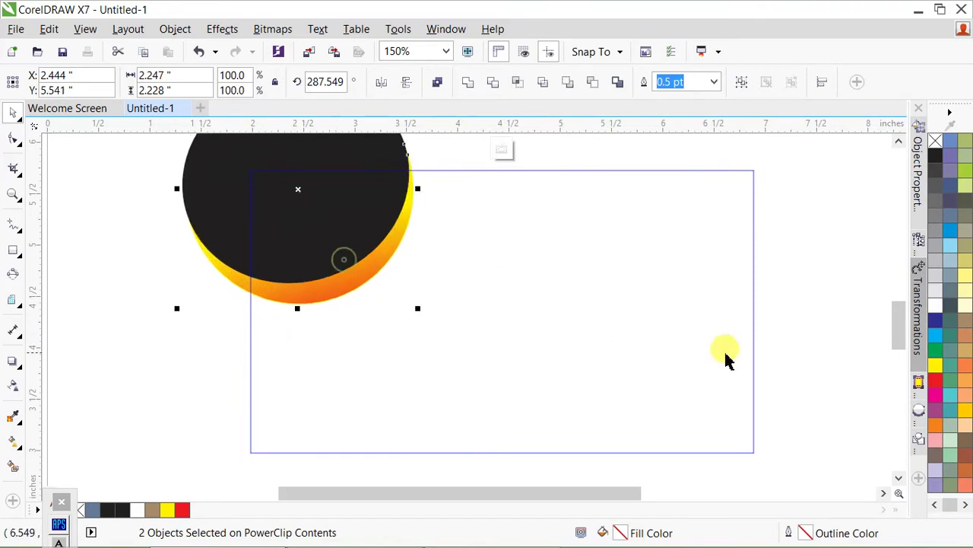
left_click(816, 337)
key("F6")
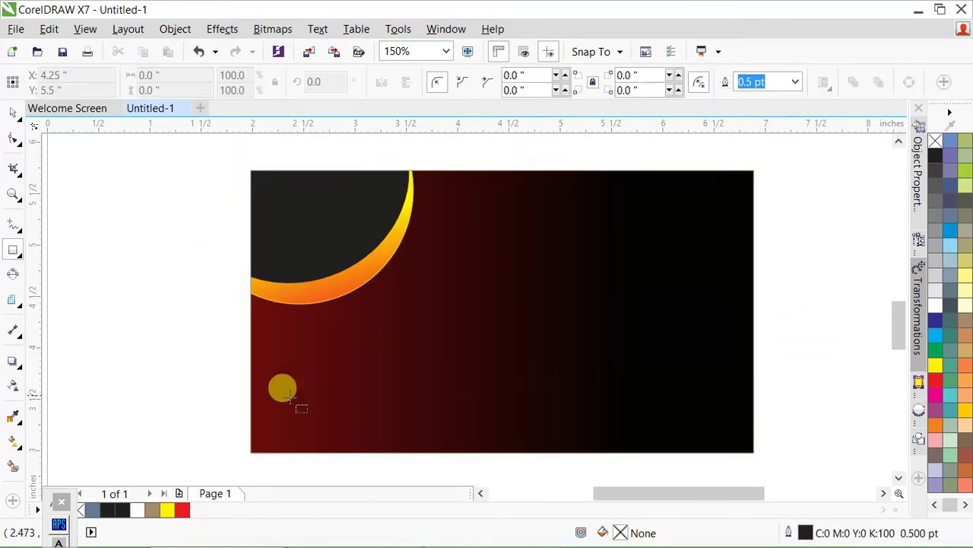
- Draw a yellow band along the card's bottom edge and slant its right end by moving the top-right node
left_click_drag(248, 398, 758, 454)
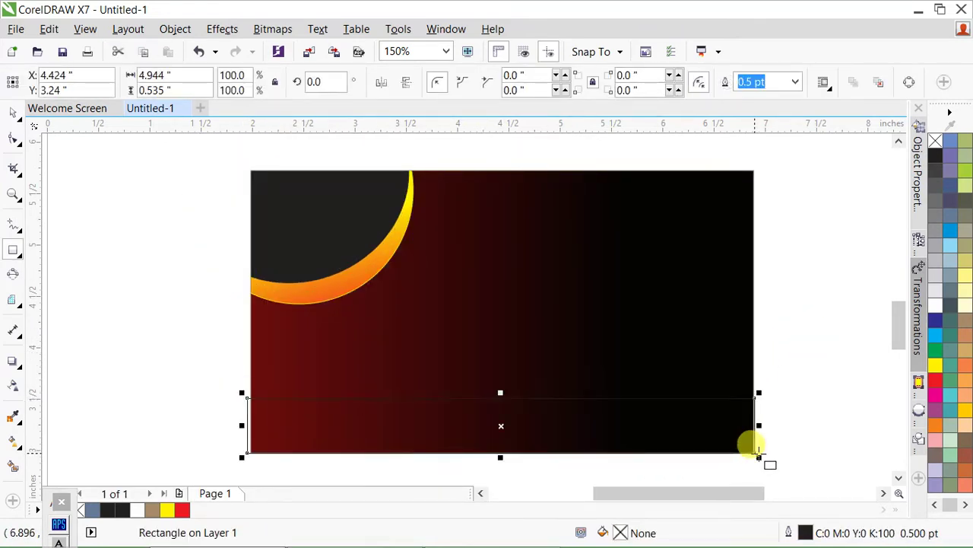
left_click(940, 369)
left_click(589, 356, "shift")
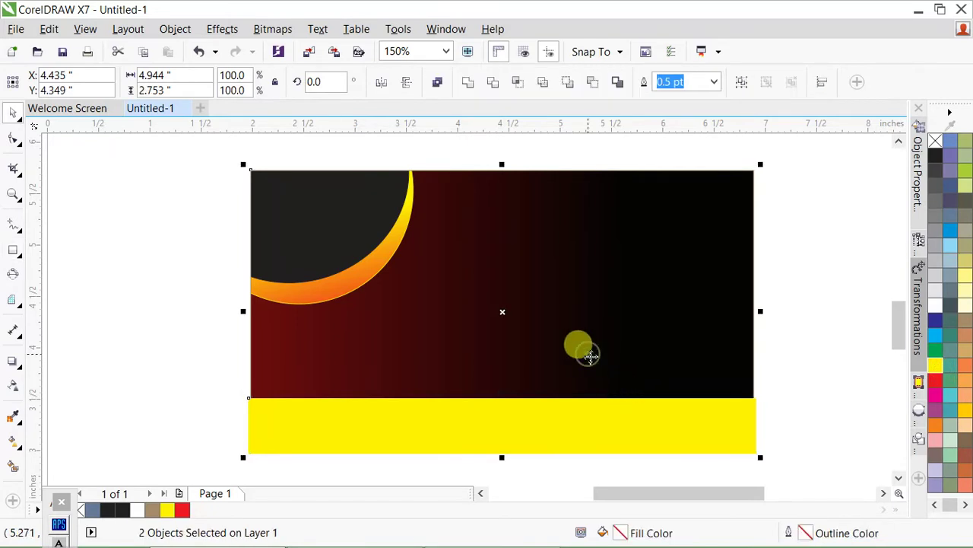
left_click(454, 373, "shift")
scroll(387, 295, "down", 2)
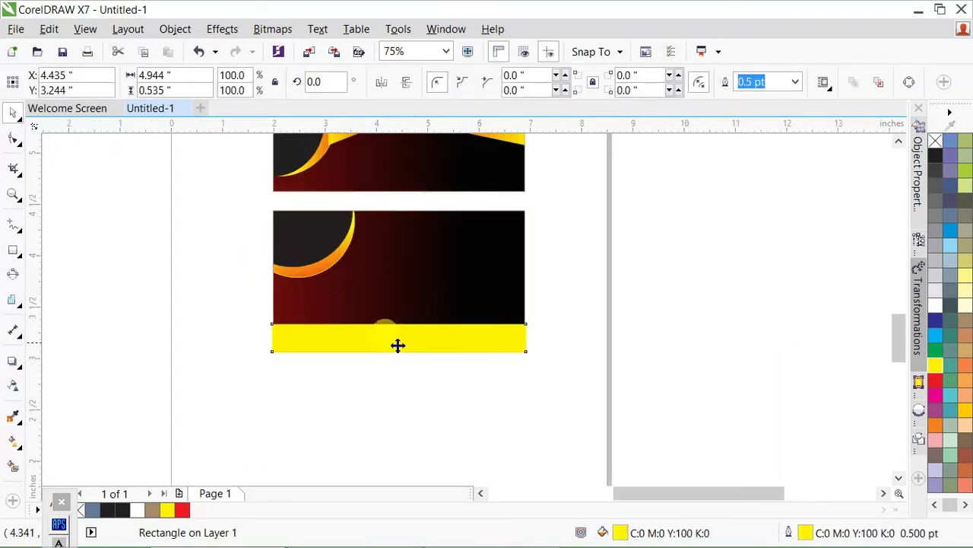
scroll(398, 343, "up", 2)
key("ctrl+q")
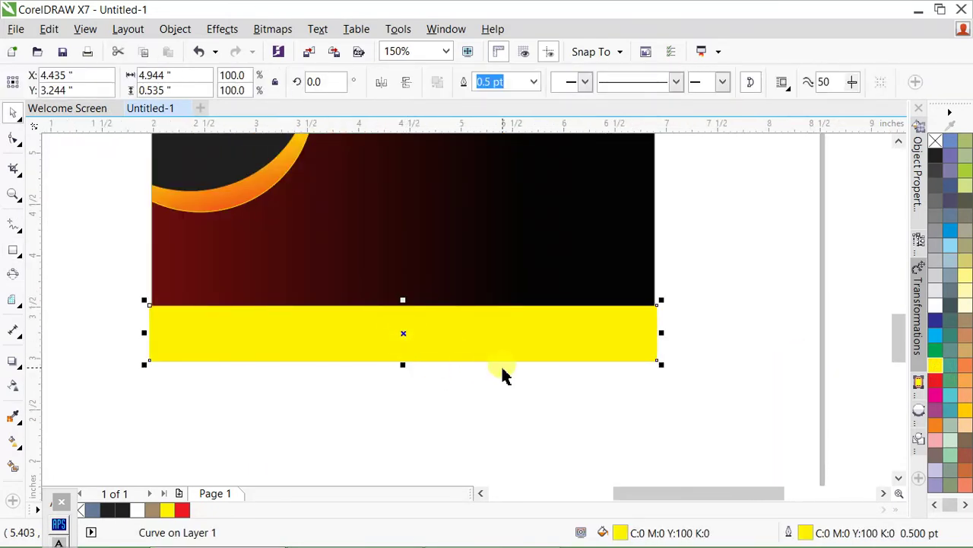
key("F10")
scroll(661, 373, "up", 2)
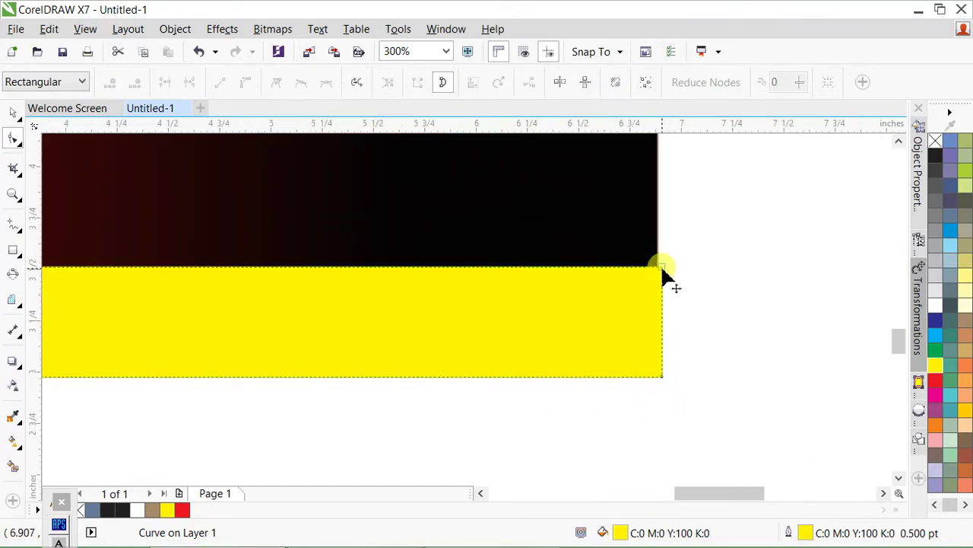
left_click_drag(663, 268, 336, 267)
key("space")
- Narrow the yellow shape, then place a mirrored copy beside it with the card's dark gradient fill
scroll(698, 342, "down", 2)
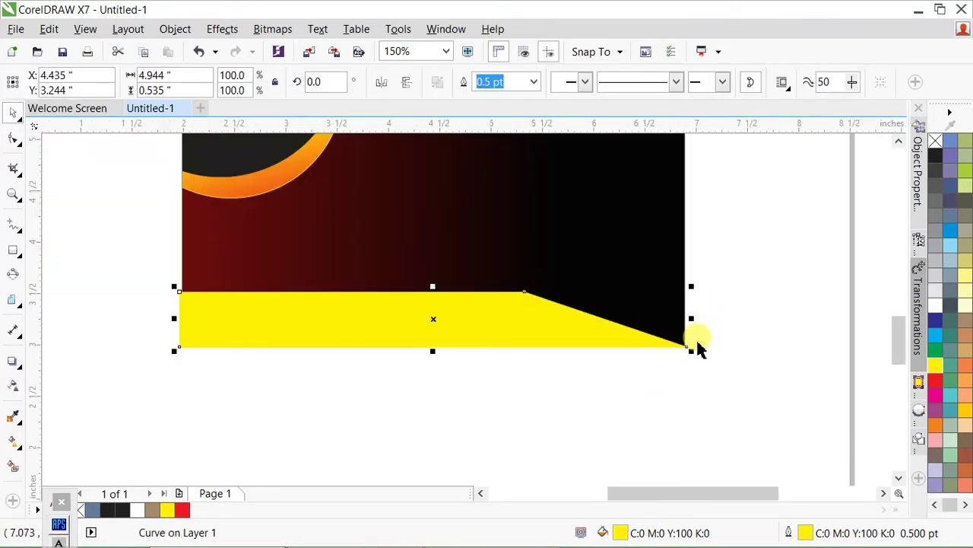
left_click_drag(691, 318, 390, 317)
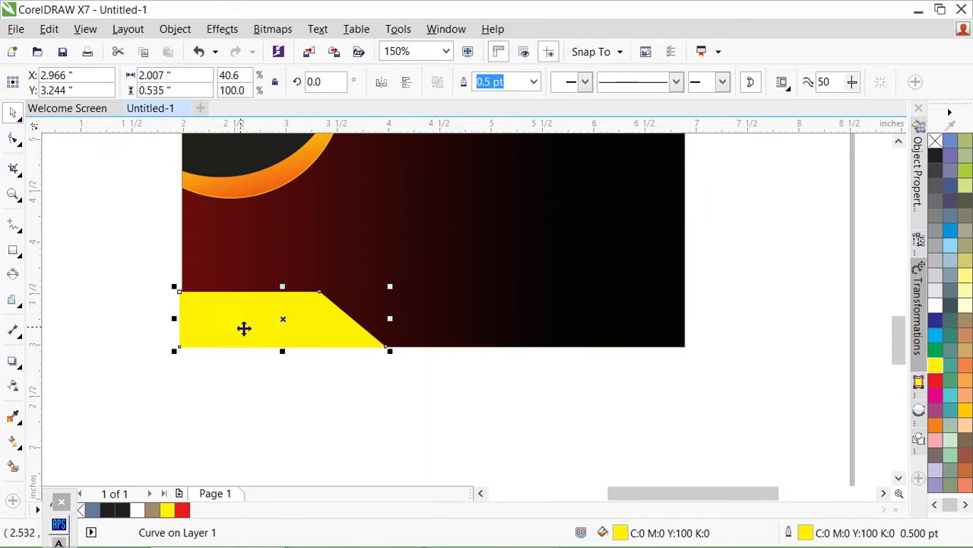
left_click_drag(243, 328, 415, 276)
left_click(406, 84)
left_click(381, 82)
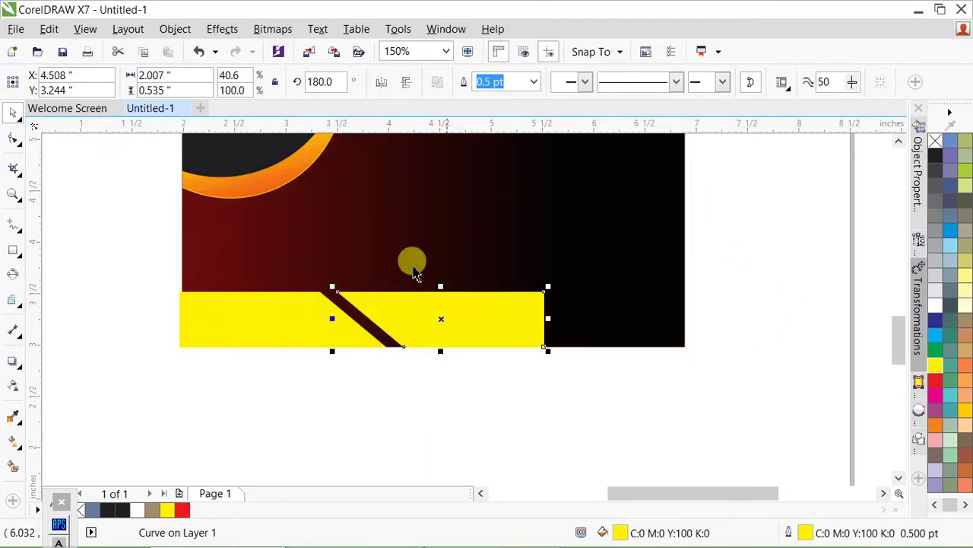
left_click_drag(282, 188, 561, 350)
left_click(482, 373)
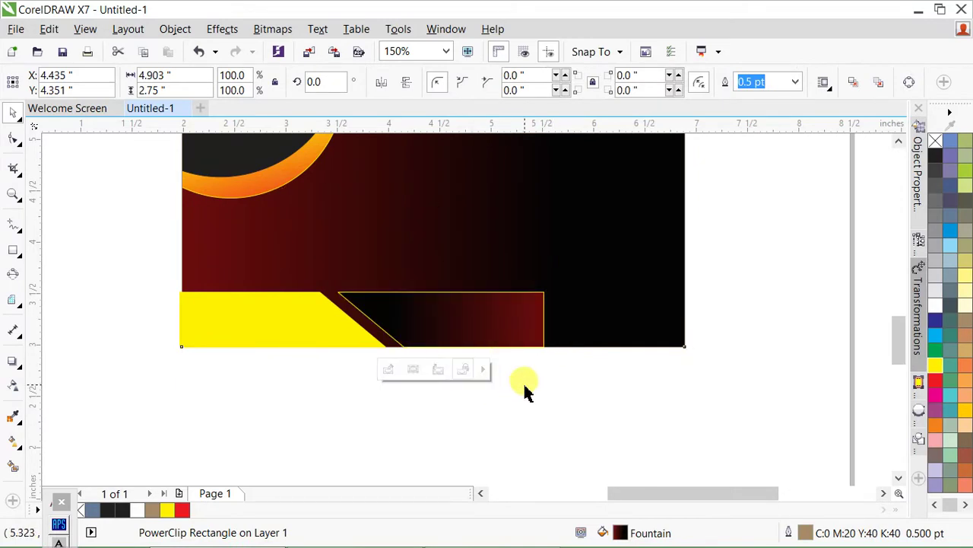
- Stretch the mirrored copy to the card's right edge, remove its outline and fill it yellow
left_click(547, 349)
left_click_drag(549, 324, 681, 319)
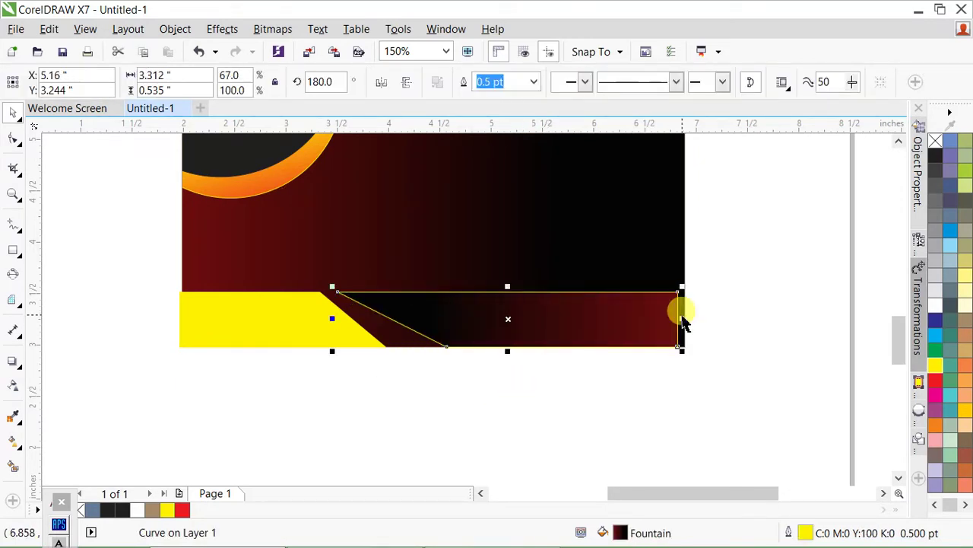
right_click(936, 144)
scroll(418, 335, "up", 2)
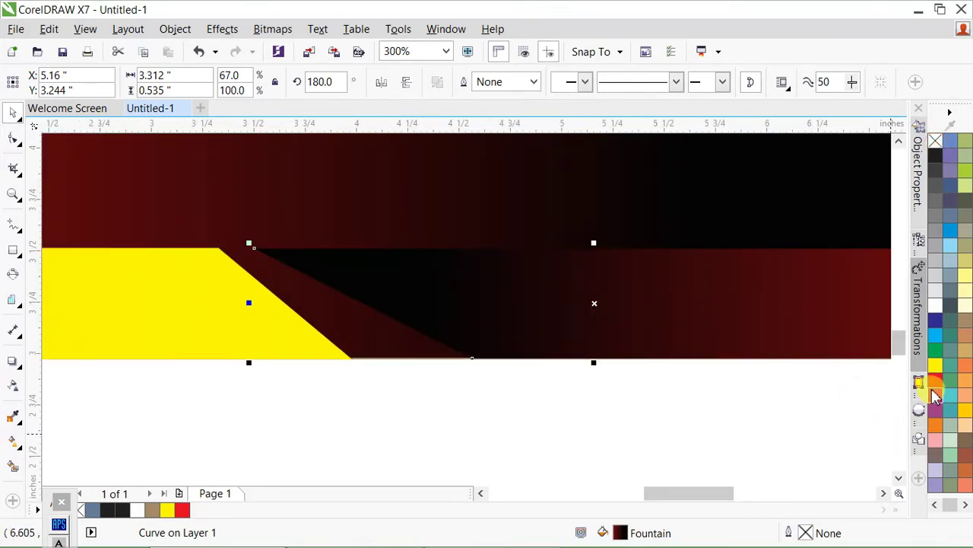
left_click(936, 390)
left_click_drag(936, 368, 668, 354)
- Give the copy a yellow-to-orange gradient fill with the Interactive Fill tool
key("g")
left_click_drag(761, 284, 498, 316)
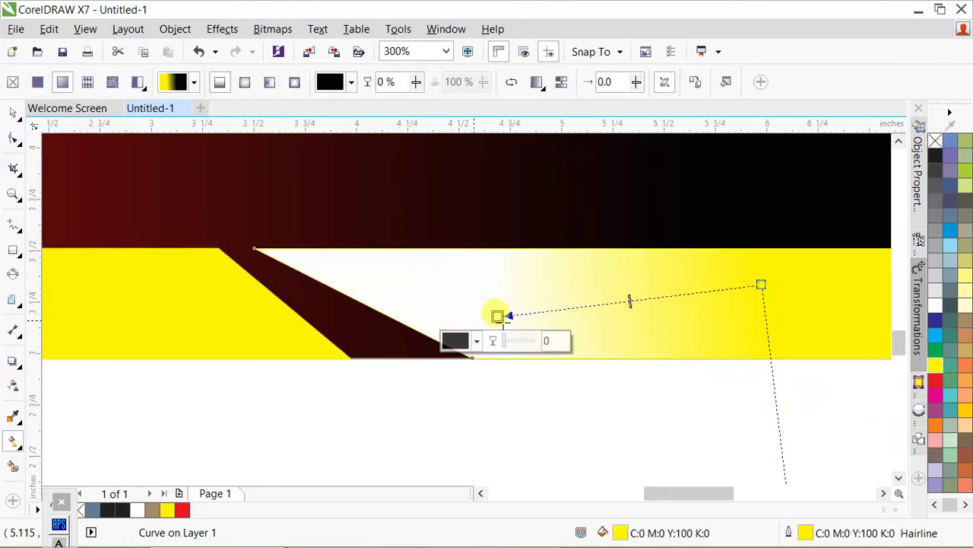
left_click_drag(936, 435, 760, 284)
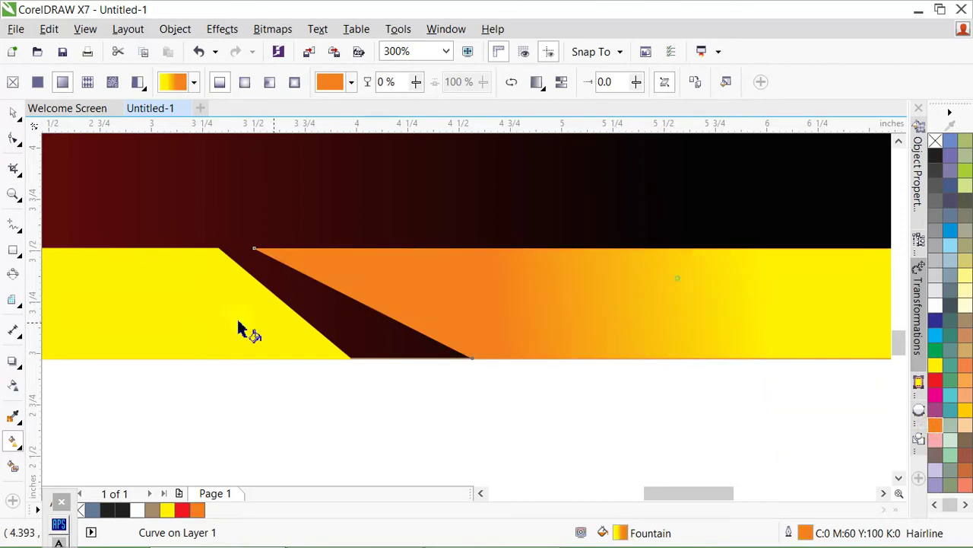
scroll(244, 330, "down", 2)
left_click_drag(278, 304, 639, 341)
key("space")
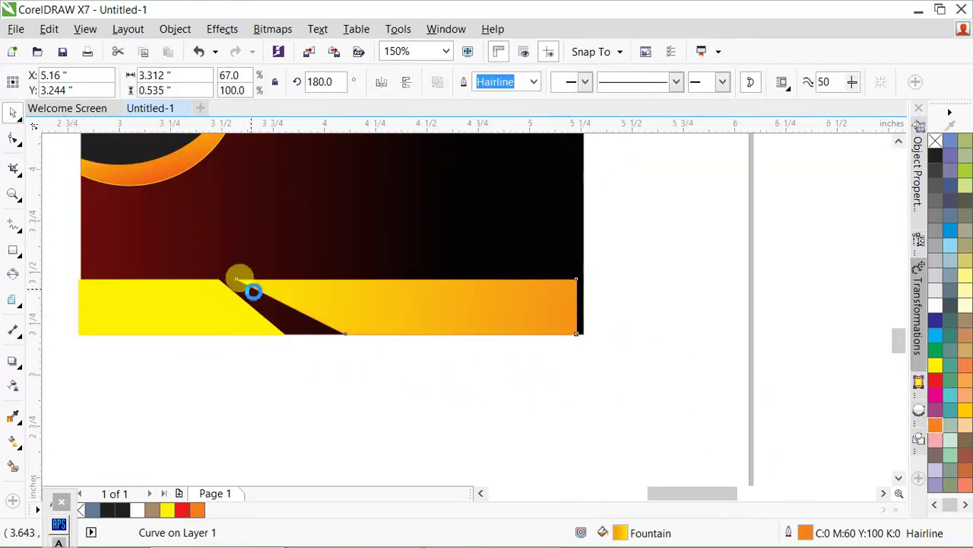
- Nudge the copy's bottom corner node left, leaving a thin dark diagonal stripe
scroll(248, 285, "up", 1)
key("F10")
left_click(440, 378)
key("Left")
key("Left")
key("Left")
key("Left")
key("Left")
key("Left")
key("Left")
key("Left")
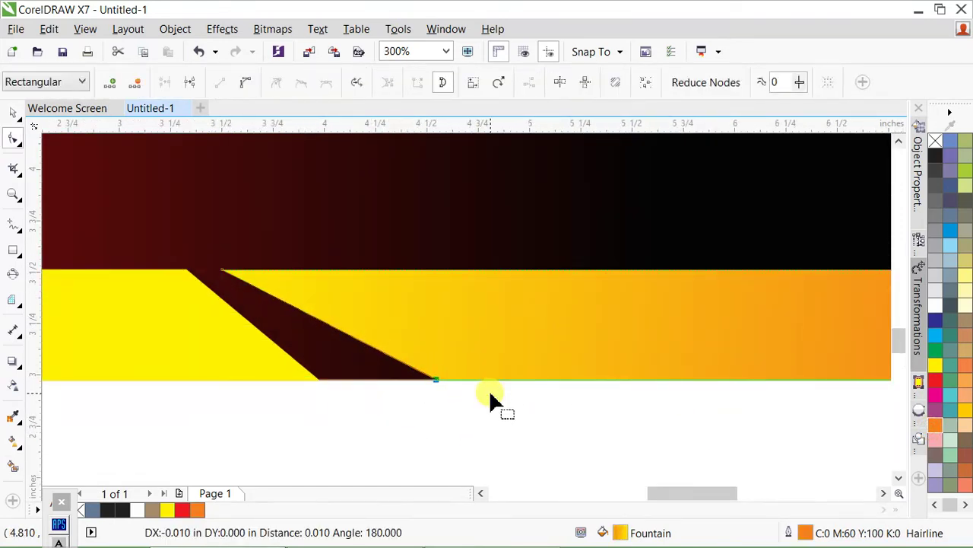
key("Left")
key("Left")
key("Left")
key("Left")
key("Left")
key("Left")
key("Left")
key("Left")
key("Left")
key("Left")
key("Left")
key("Left")
key("Left")
key("Left")
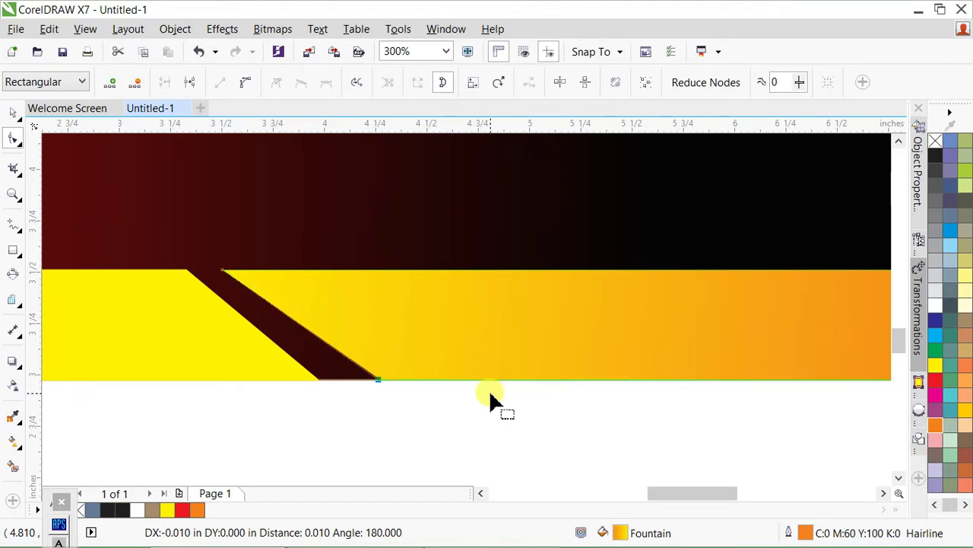
scroll(456, 377, "down", 3)
key("space")
- Fill the lower business card's background dark blue
left_click(517, 419)
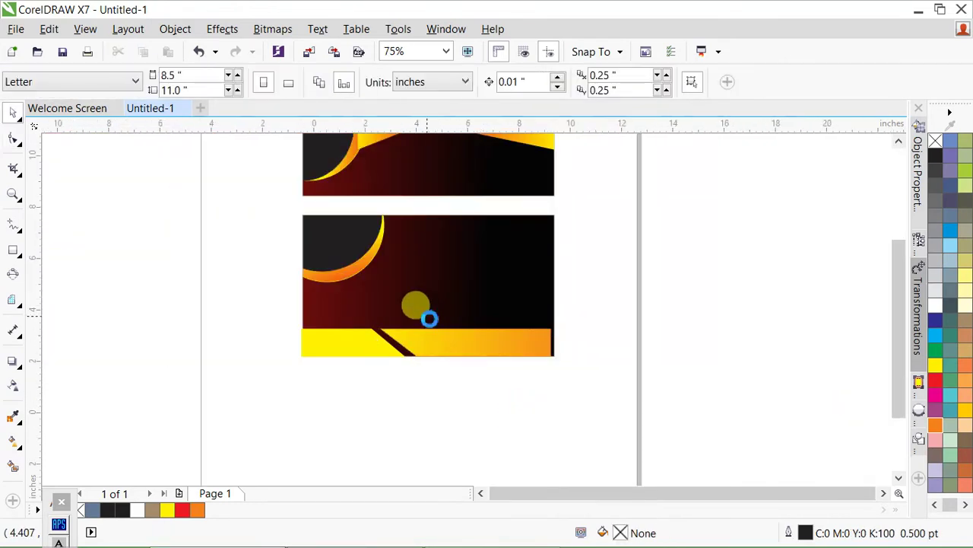
scroll(430, 318, "down", 1)
scroll(441, 336, "up", 1)
left_click(504, 260)
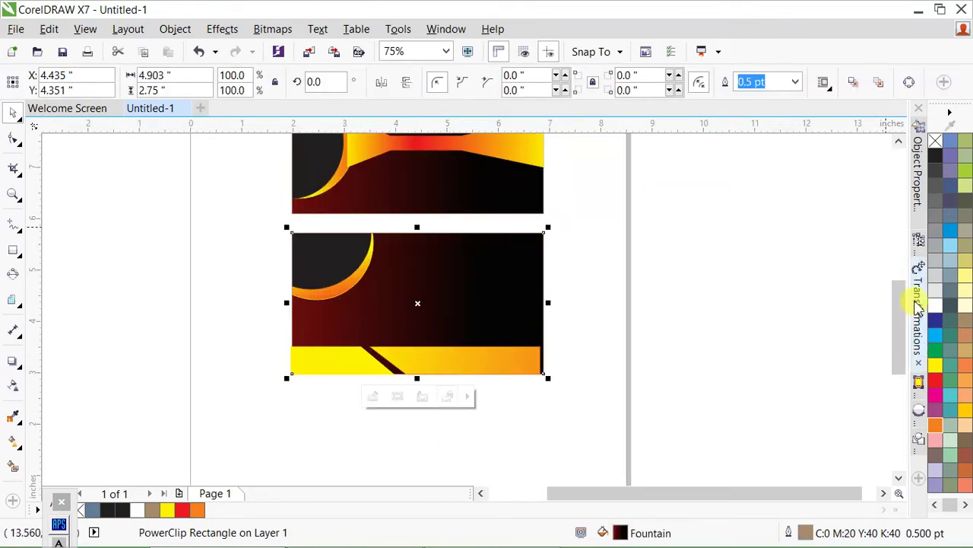
left_click(936, 319)
- Give the card background a gradient fading from deep blue to cyan at the lower left
scroll(445, 302, "up", 1)
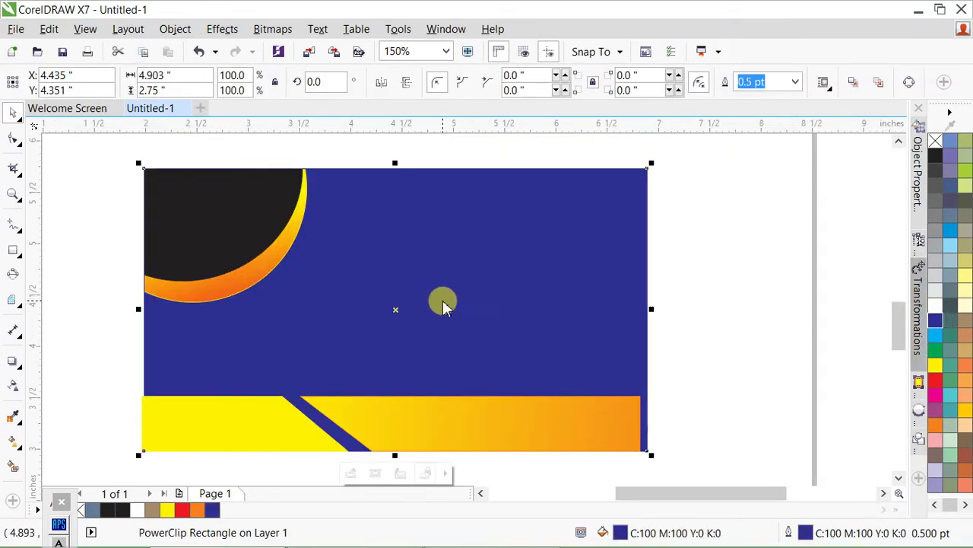
key("g")
left_click_drag(529, 212, 413, 332)
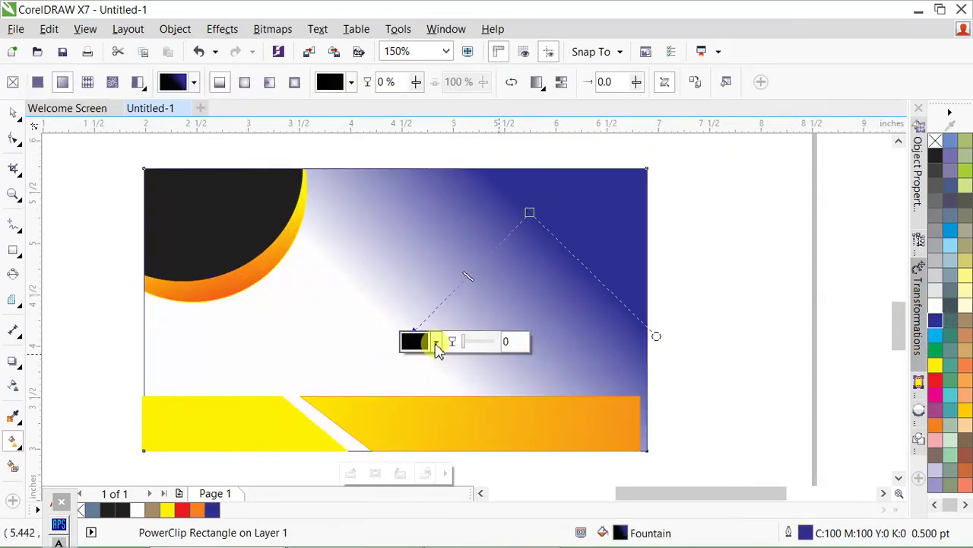
left_click(936, 335)
left_click_drag(391, 289, 295, 483)
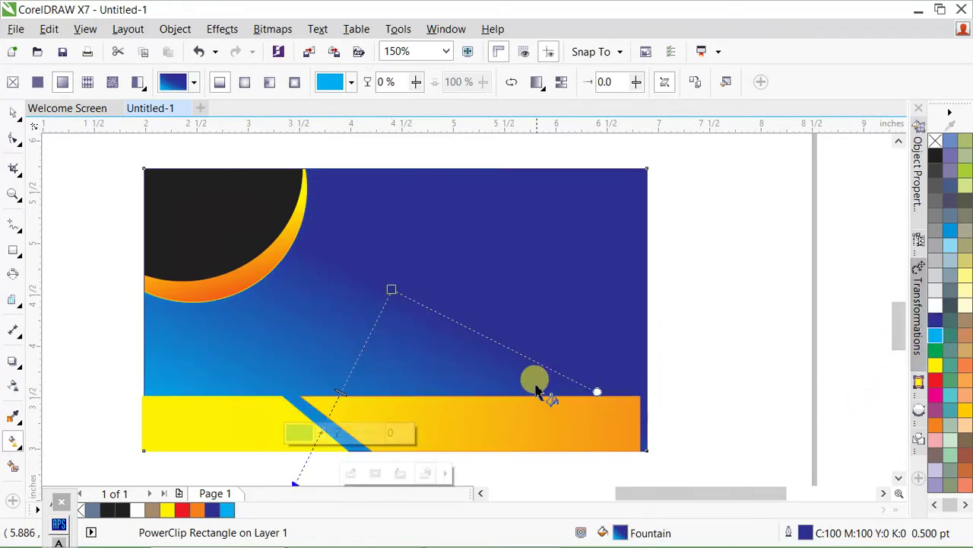
key("space")
- Apply the blue-to-cyan gradient to the orange-yellow band and the yellow shape
left_click(692, 347)
left_click(530, 429)
left_click(586, 356, "shift")
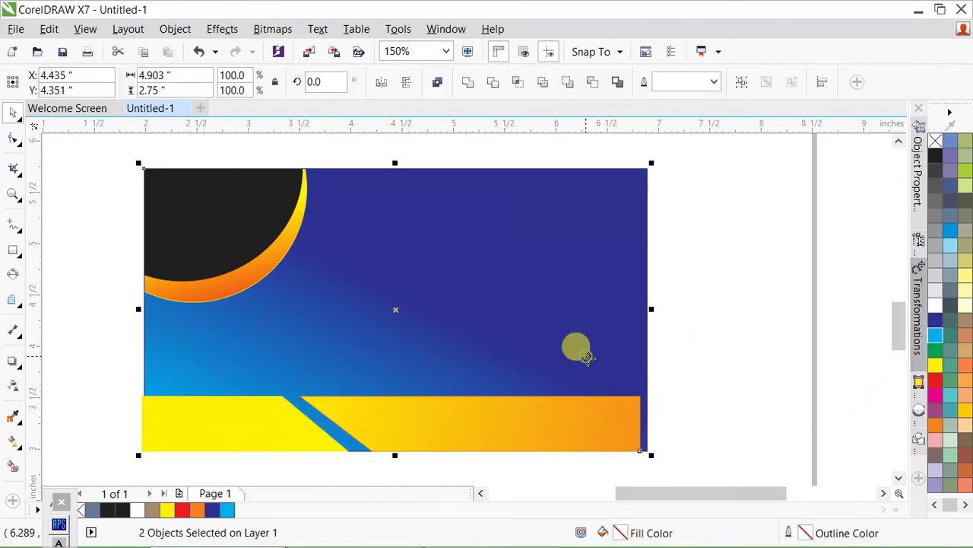
left_click(735, 348)
key("Escape")
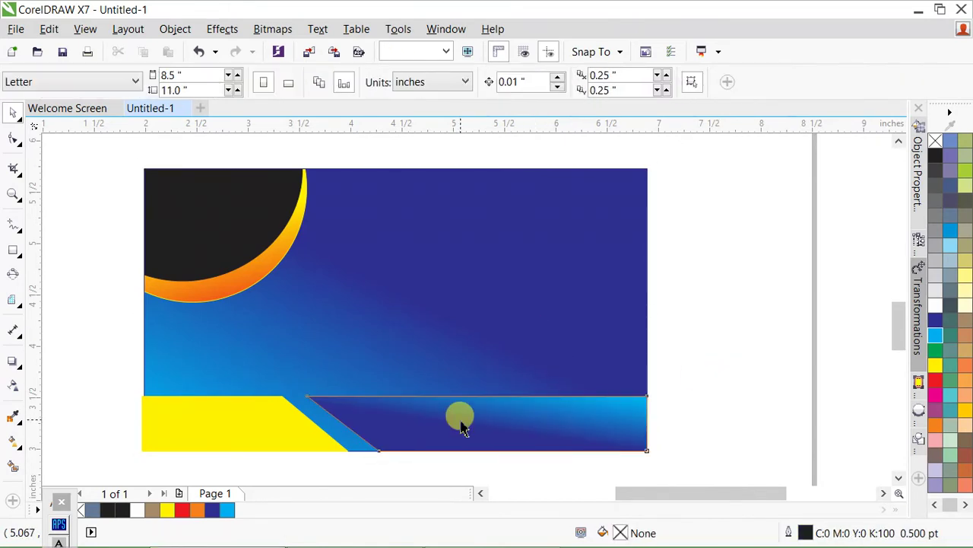
left_click_drag(461, 428, 226, 419)
- Select both bottom band pieces together
left_click(266, 319)
left_click(206, 428, "shift")
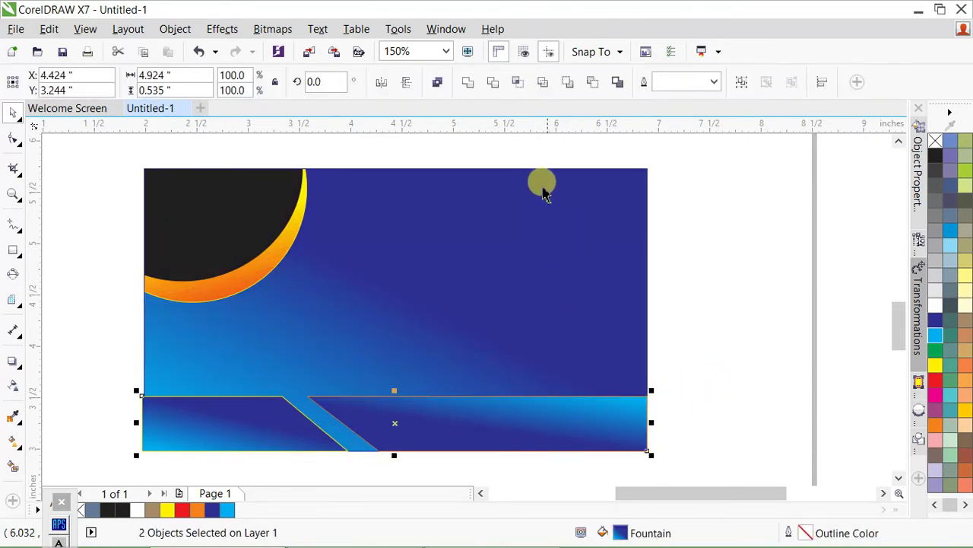
left_click(586, 411)
left_click(239, 406)
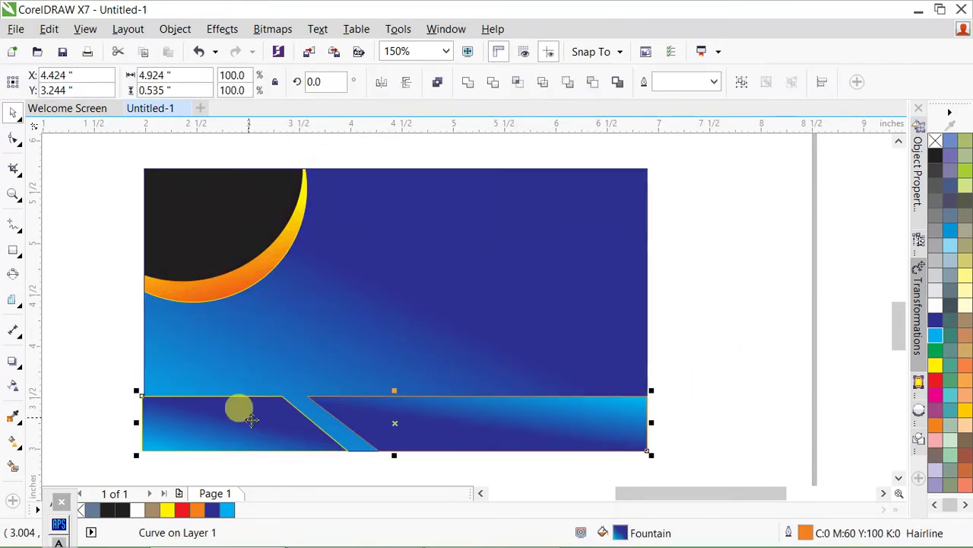
left_click(533, 426, "shift")
- Remove the band pieces' outlines and place a duplicate of the blue card below it
right_click(936, 142)
key("Escape")
scroll(556, 235, "down", 2)
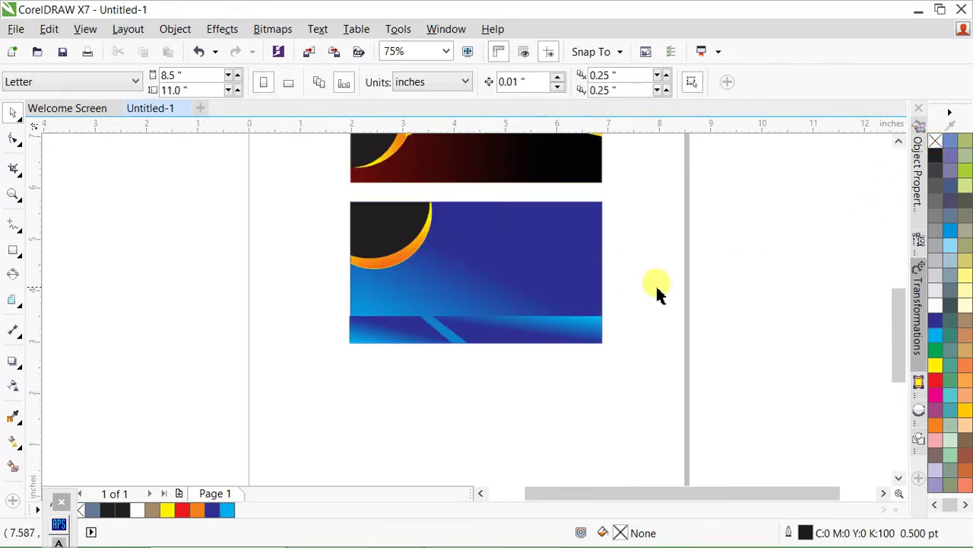
scroll(522, 339, "down", 2)
scroll(527, 335, "up", 2)
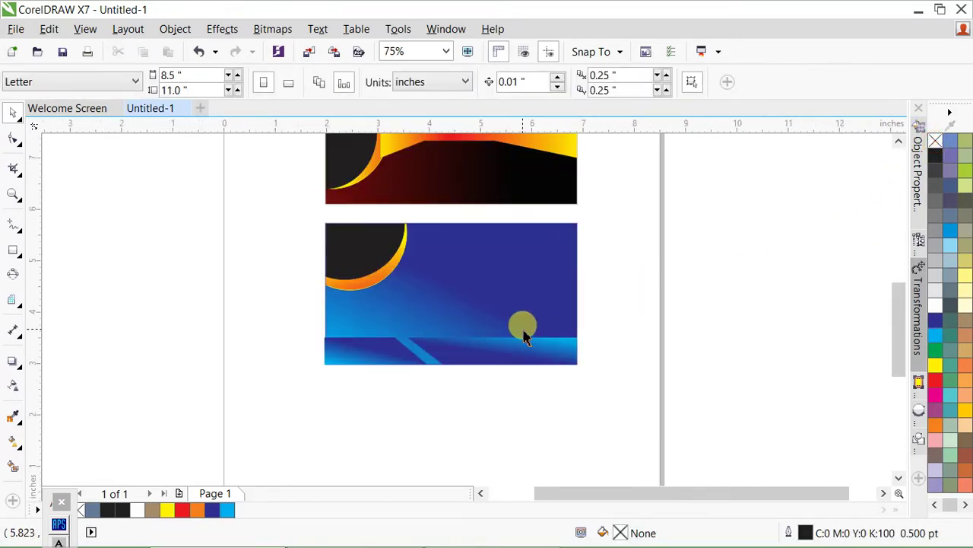
left_click_drag(546, 280, 531, 404)
right_click(531, 404)
key("Escape")
- Delete the circle and crescent from the duplicate card's PowerClip contents
scroll(381, 228, "down", 2)
left_click(662, 333)
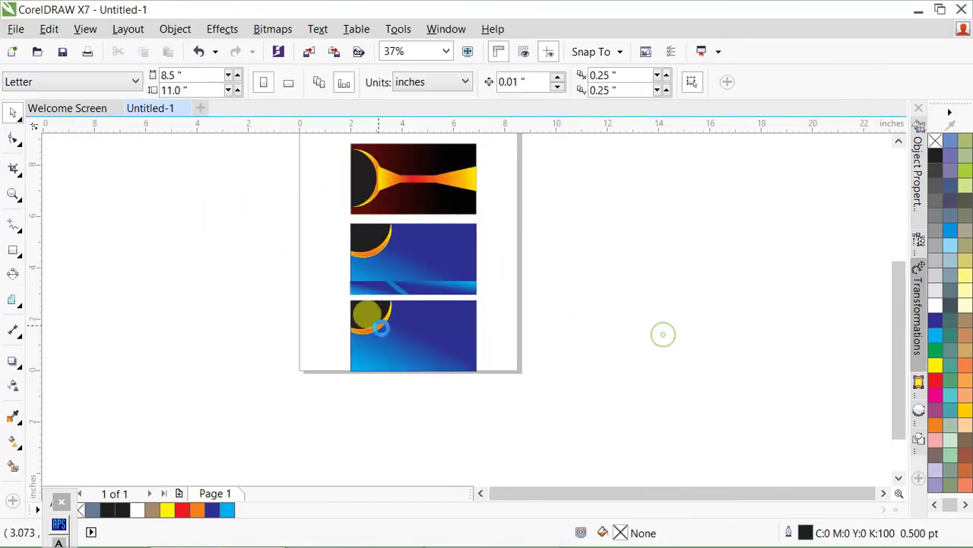
scroll(381, 335, "up", 2)
left_click(447, 352)
double_click(447, 352)
left_click_drag(196, 216, 467, 355)
scroll(467, 355, "up", 2)
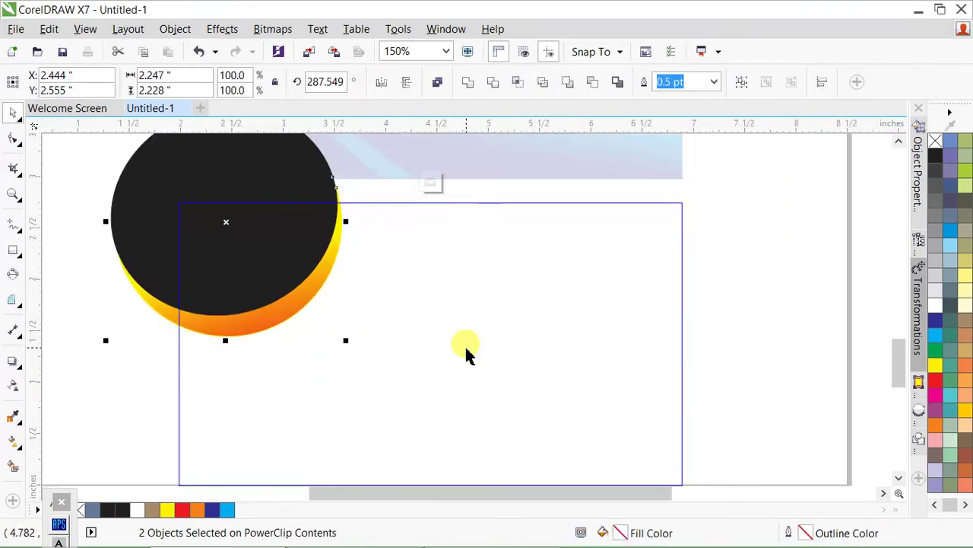
key("Delete")
scroll(393, 247, "down", 2)
left_click(449, 304, "ctrl")
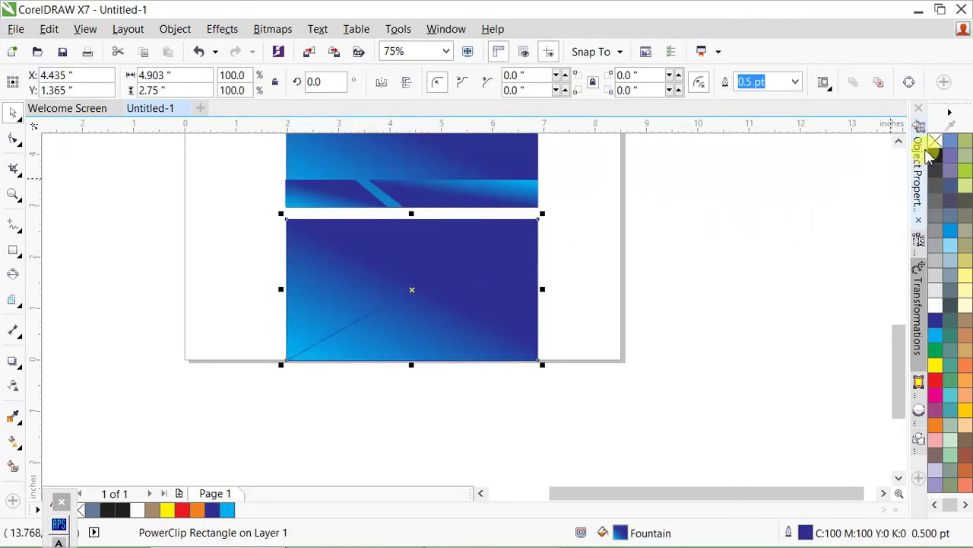
- Remove the empty card's fill, make it a plain rectangle, and outline it light grey
left_click(935, 142)
left_click(527, 259)
left_click(471, 297)
right_click(471, 297)
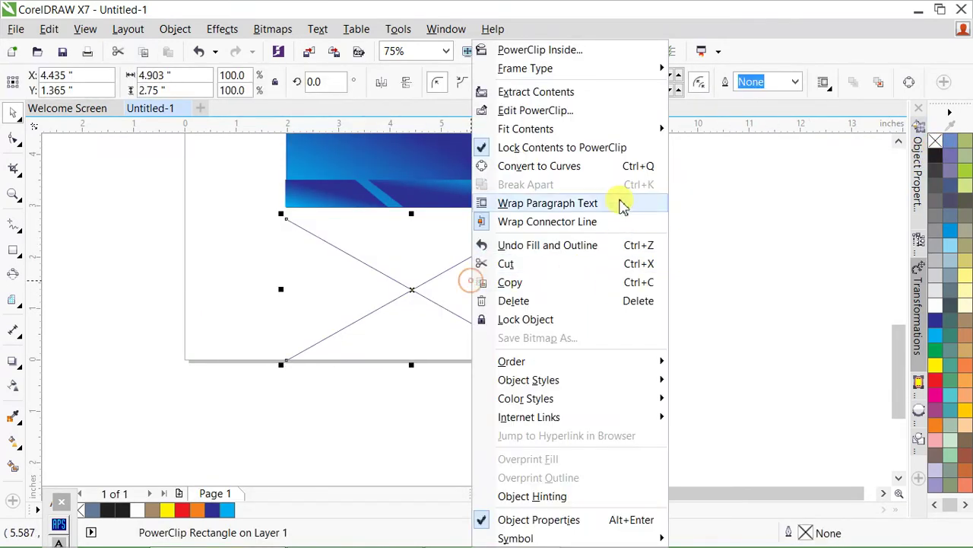
left_click(728, 112)
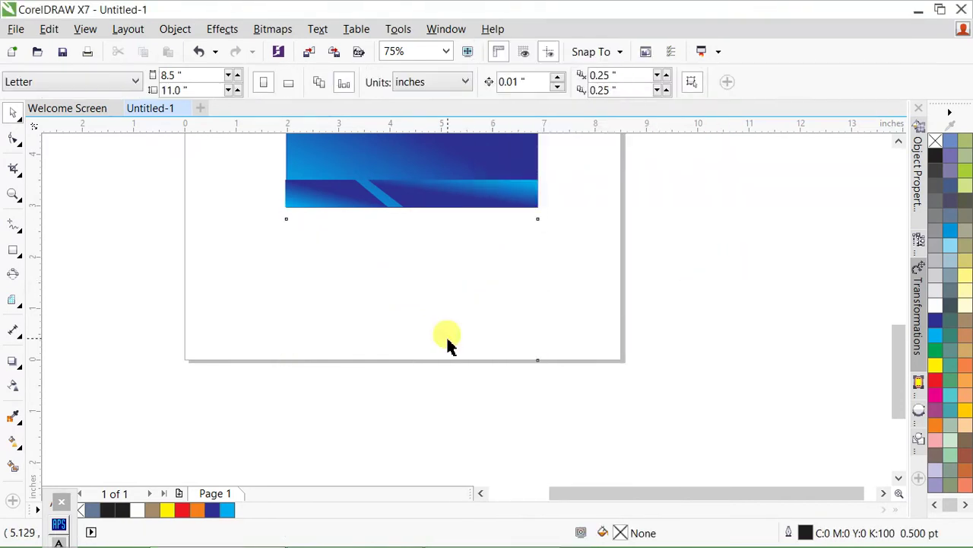
scroll(478, 284, "up", 2)
scroll(515, 324, "down", 3)
right_click(951, 260)
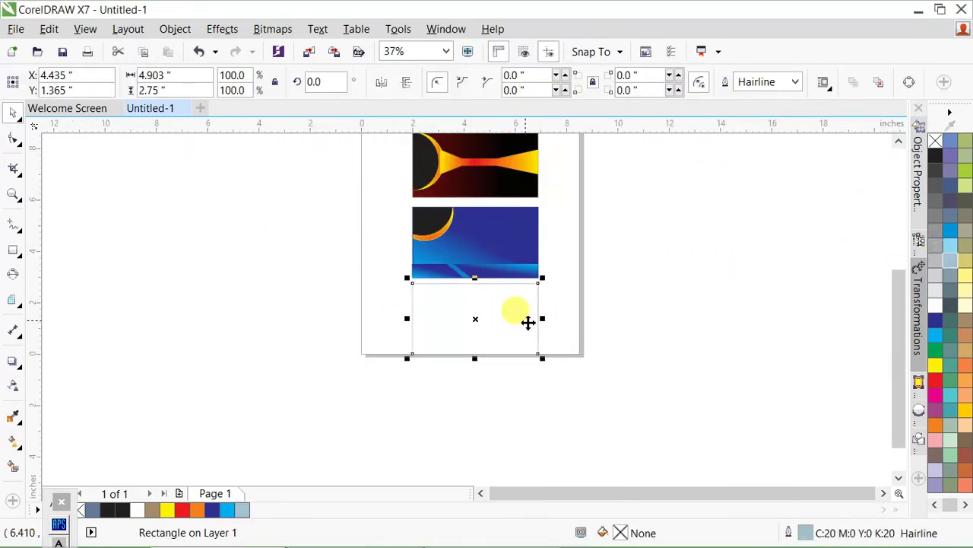
- Try olive grey, cyan and green fills on the new card before settling on magenta
scroll(528, 322, "up", 2)
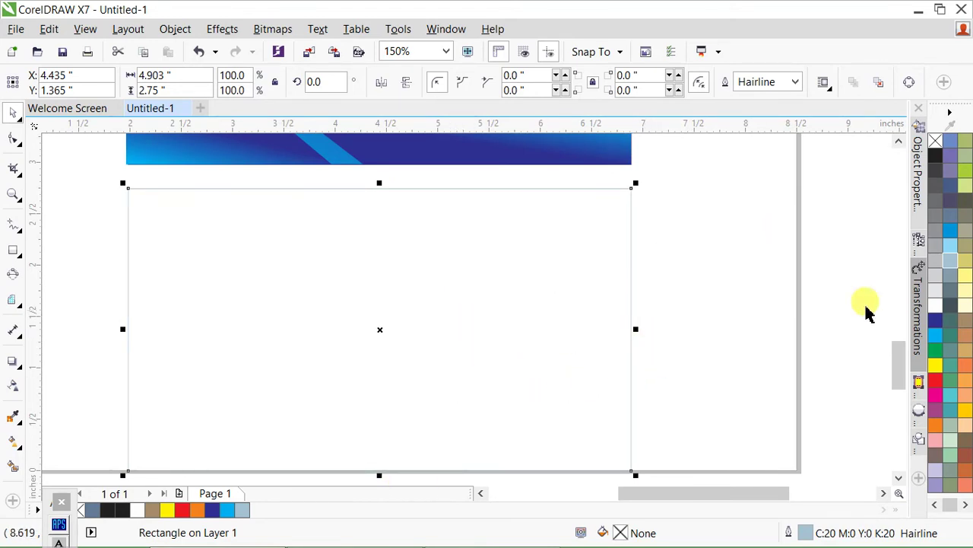
left_click(966, 230)
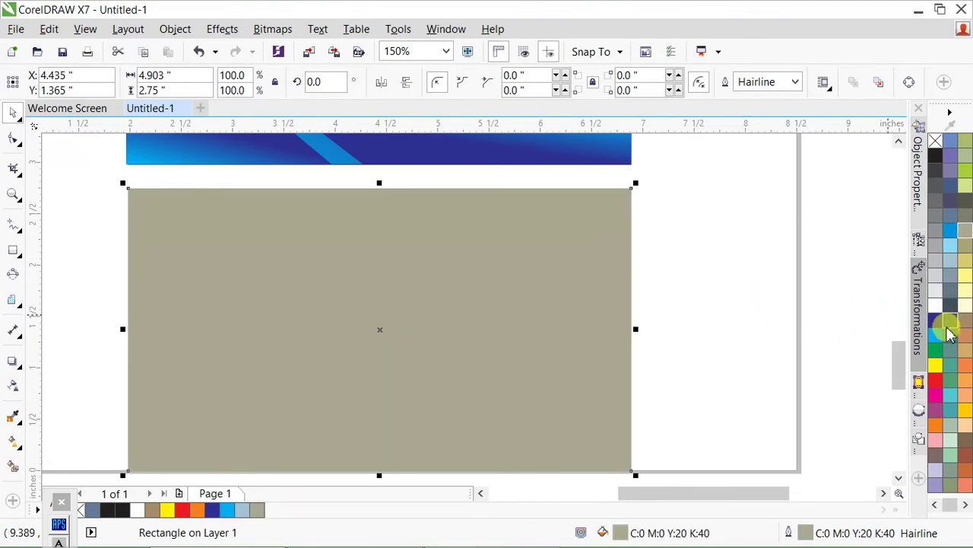
left_click(937, 336)
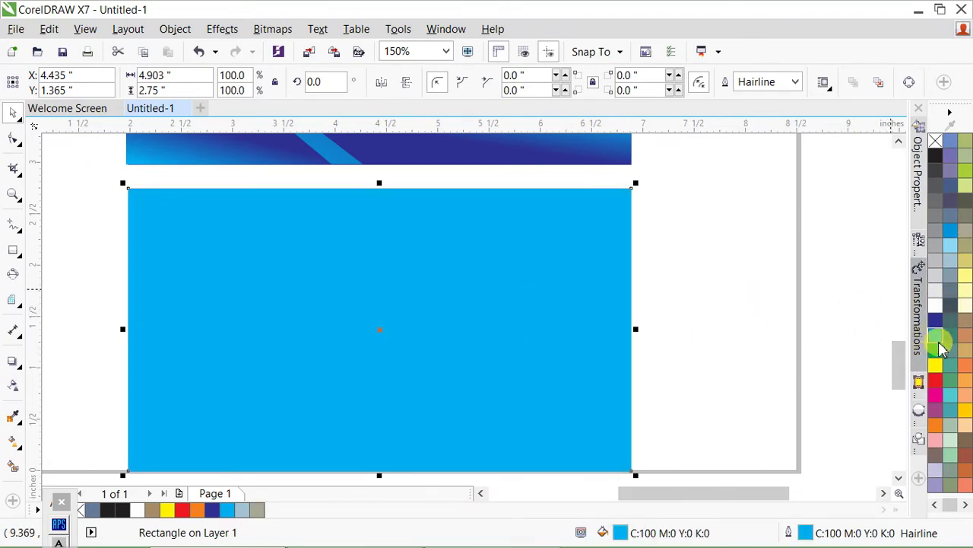
left_click(936, 349)
scroll(470, 239, "down", 1)
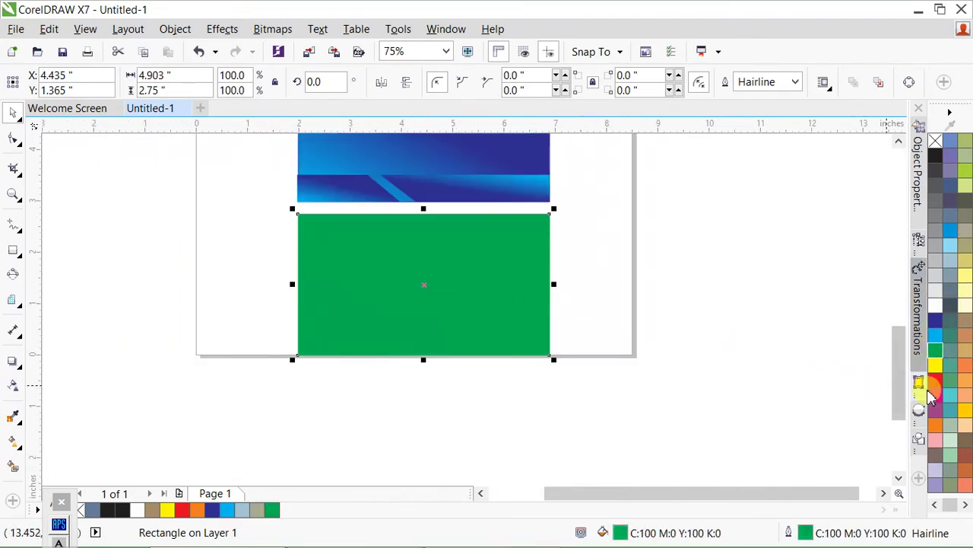
scroll(392, 286, "up", 1)
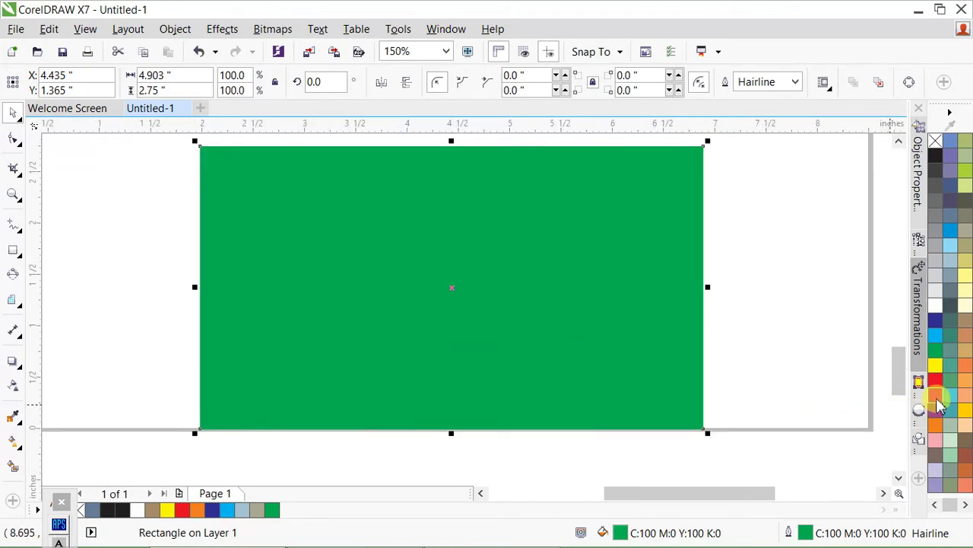
left_click(935, 394)
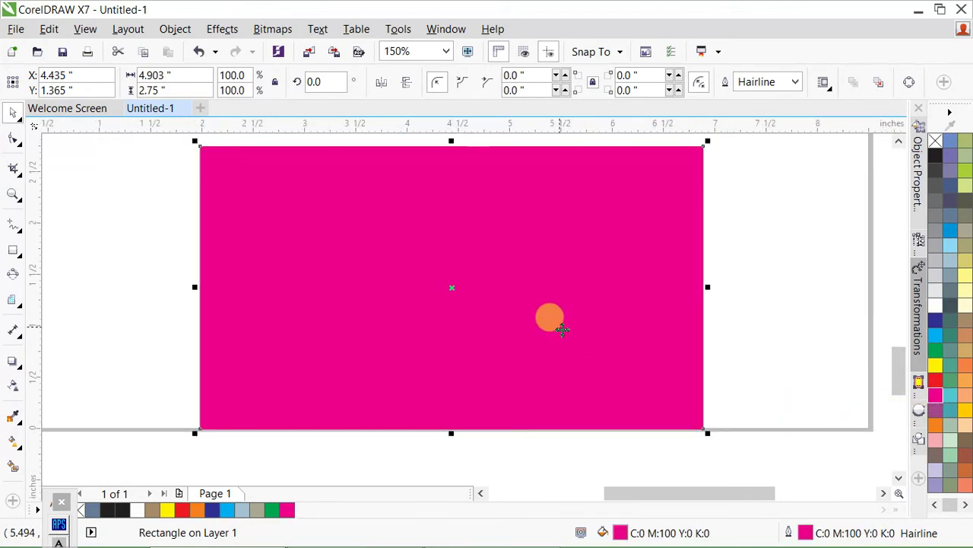
- Try a magenta-to-cyan fountain fill, then undo it back to solid magenta
key("F11")
left_click(907, 433)
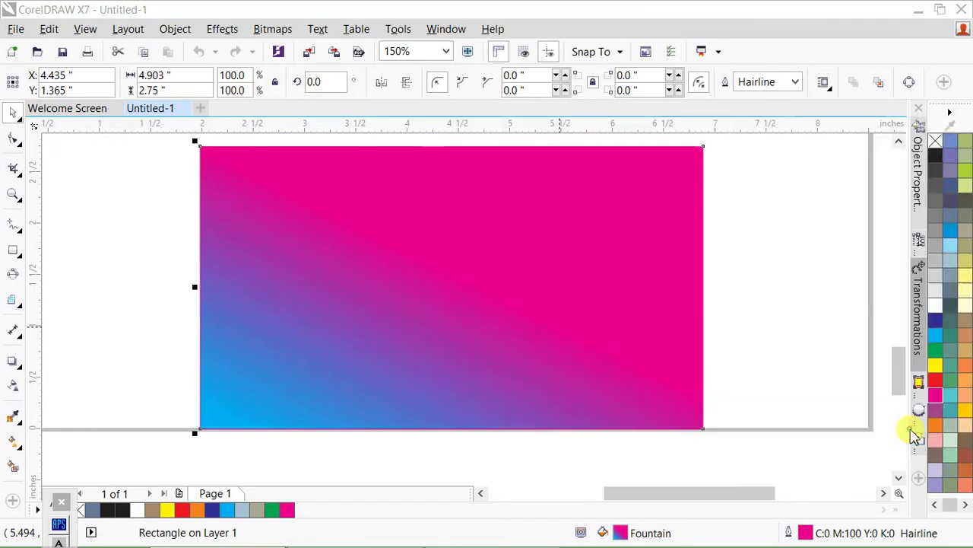
key("g")
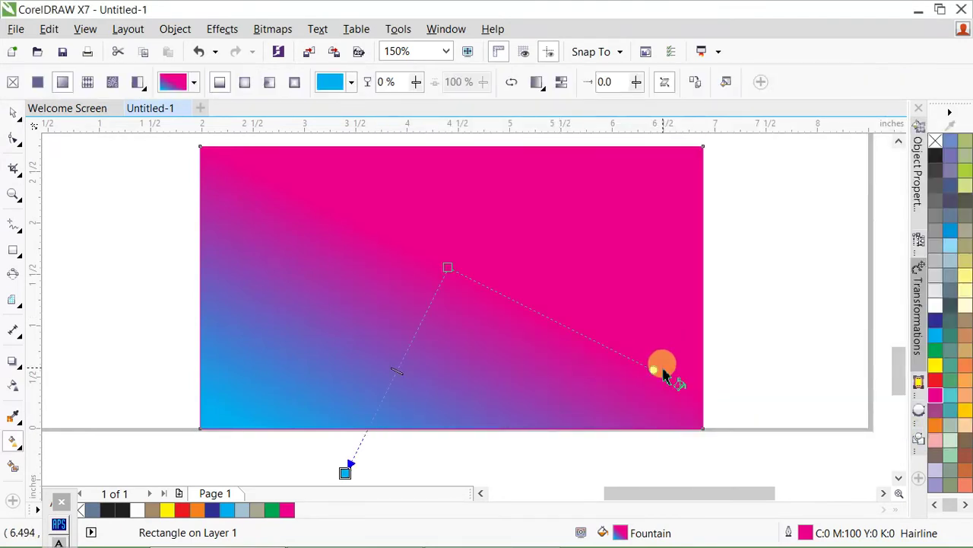
left_click(776, 348)
key("ctrl+z")
left_click(495, 322)
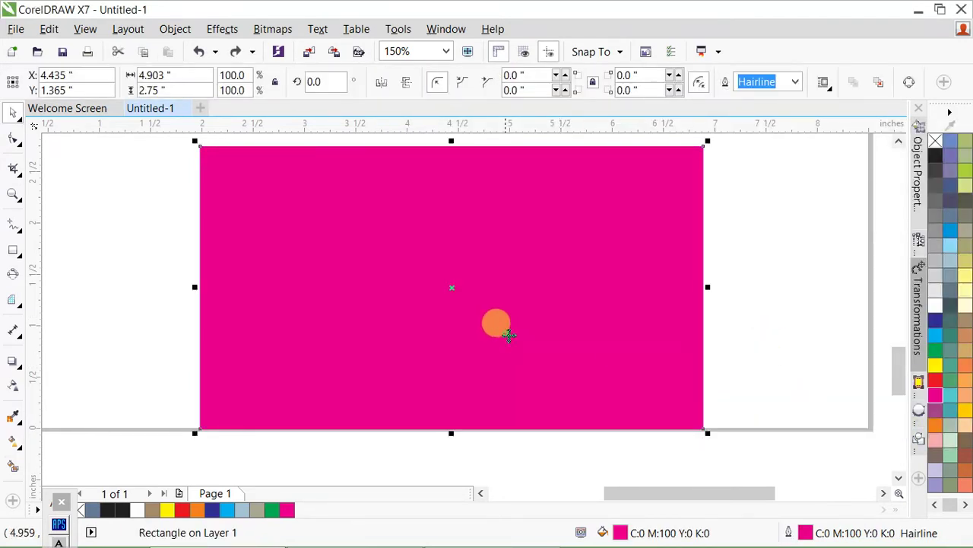
scroll(539, 315, "down", 1)
scroll(569, 308, "up", 1)
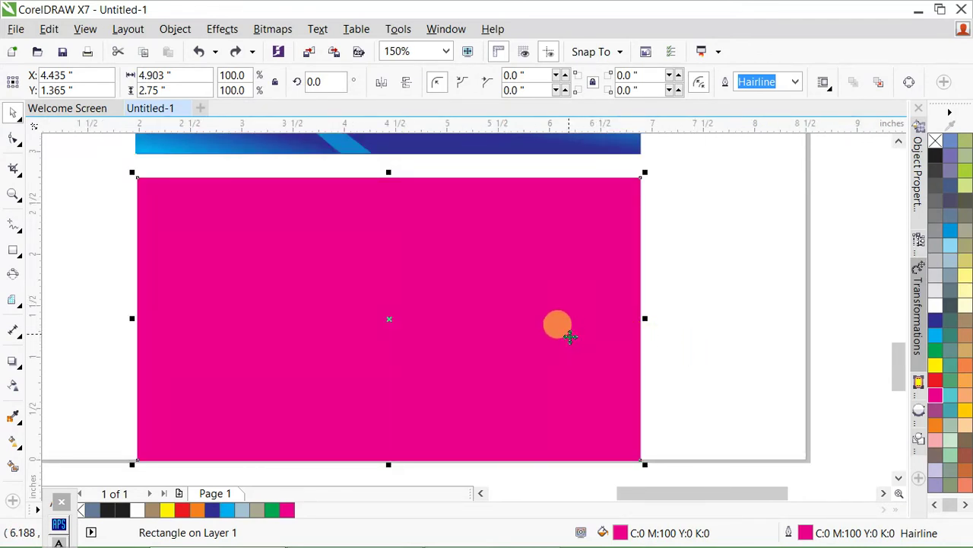
- Draw a six-sided polygon on the third card and move it just right of centre
left_click(674, 327)
key("F7")
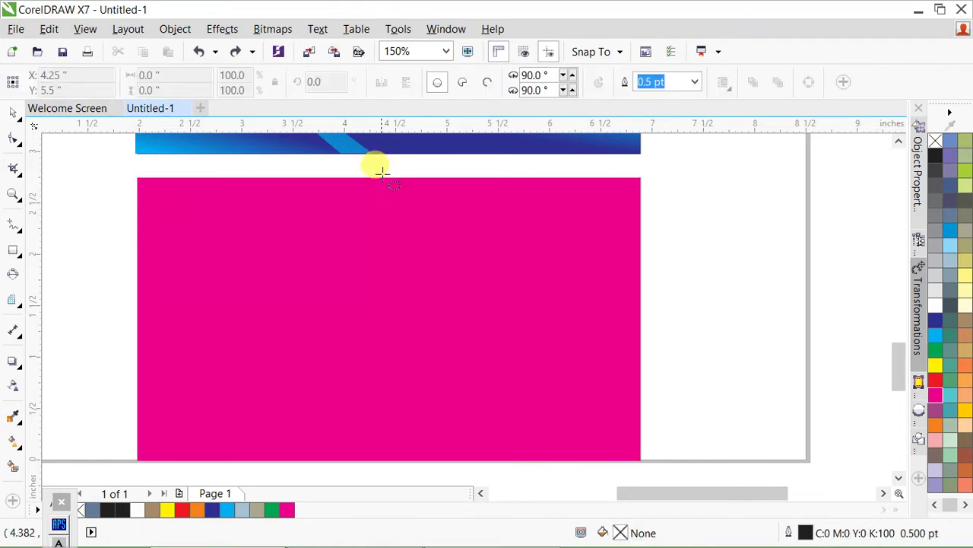
left_click_drag(374, 167, 755, 423)
key("Delete")
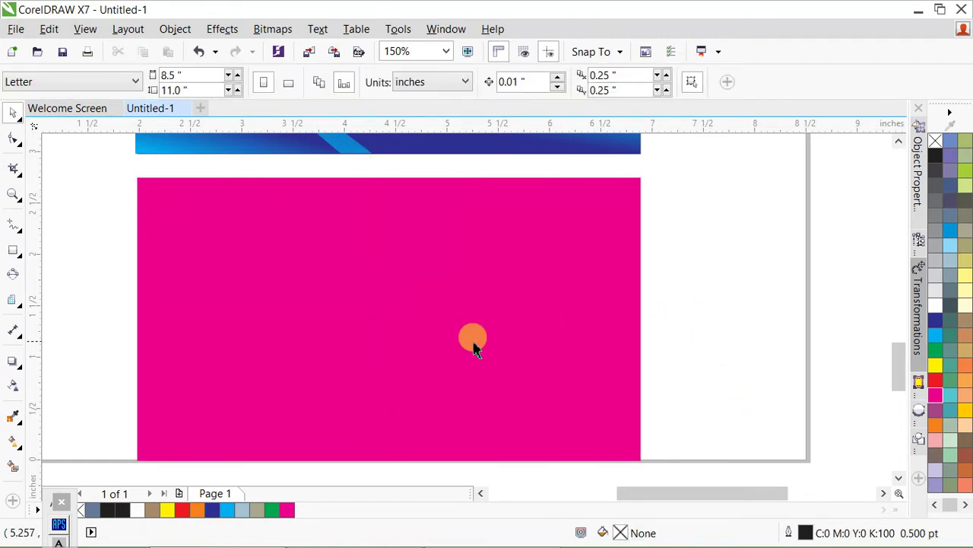
key("y")
left_click_drag(197, 204, 490, 324)
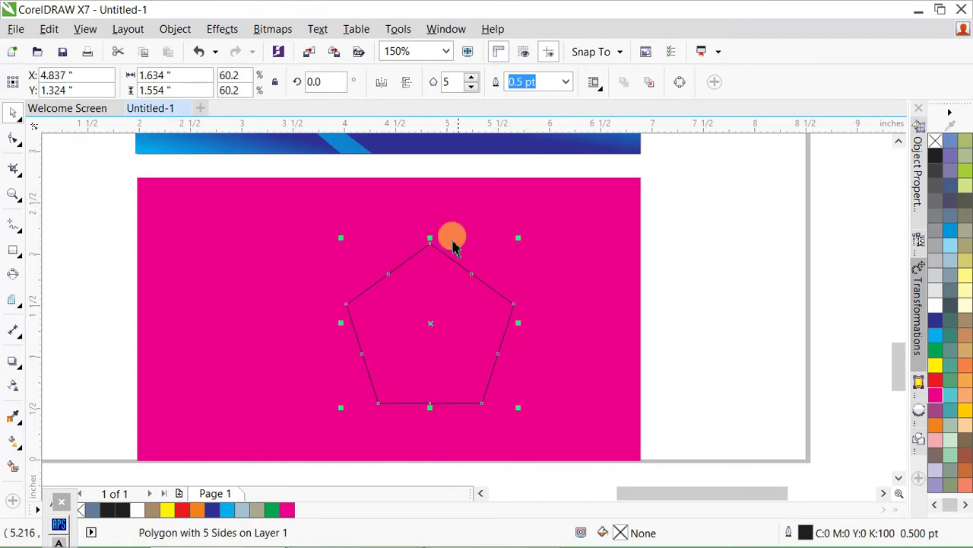
type("6")
key("Return")
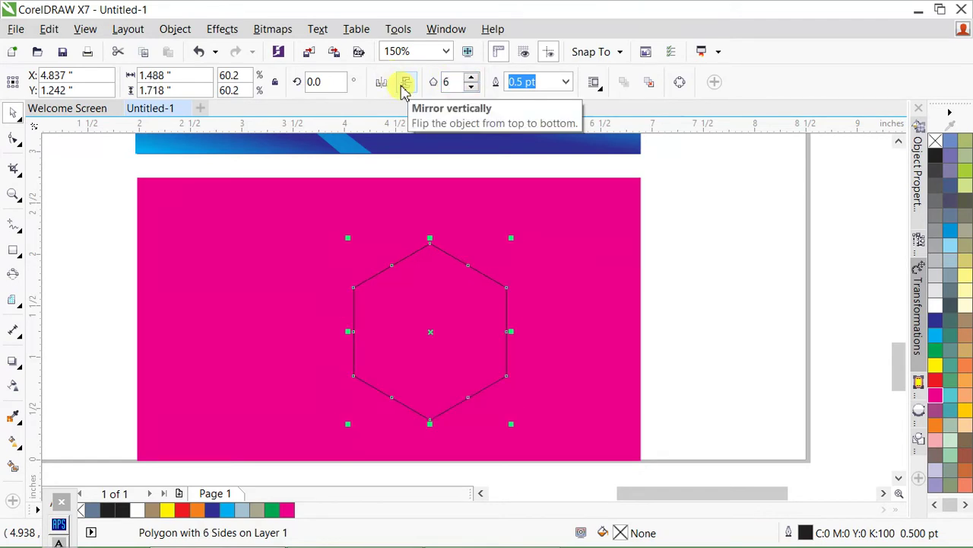
left_click(482, 197)
left_click_drag(455, 332, 481, 321)
- Fill the third card black and the hexagon yellow
left_click(575, 327)
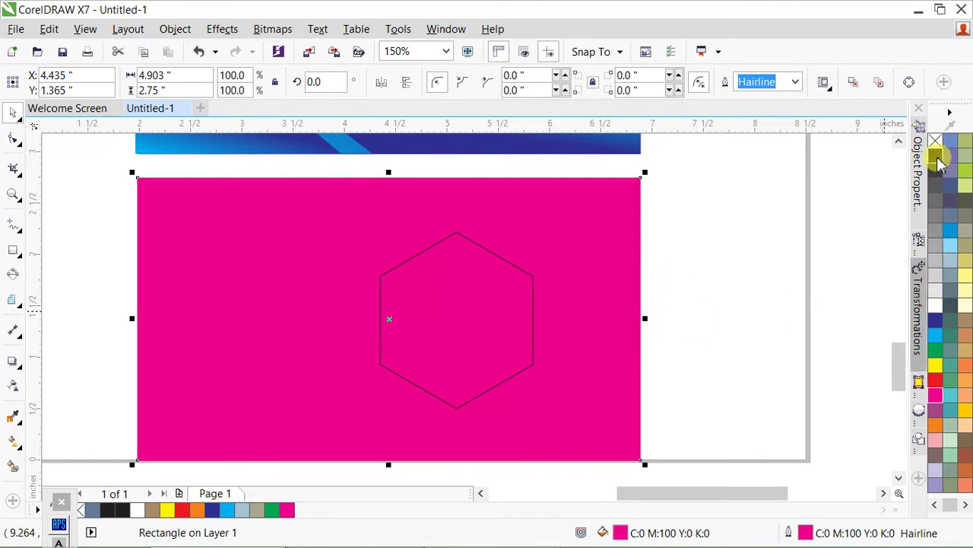
left_click(936, 157)
left_click(419, 312)
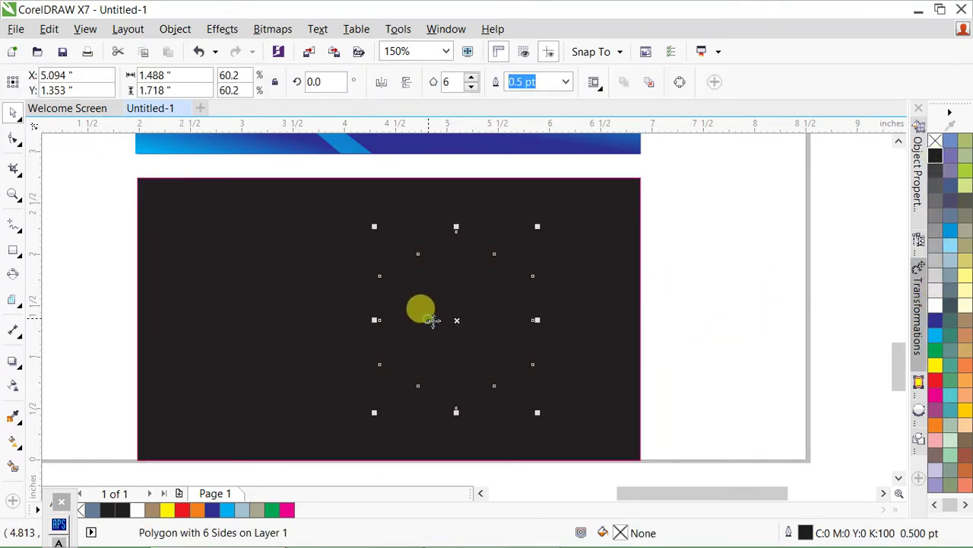
left_click(946, 367)
left_click(578, 344)
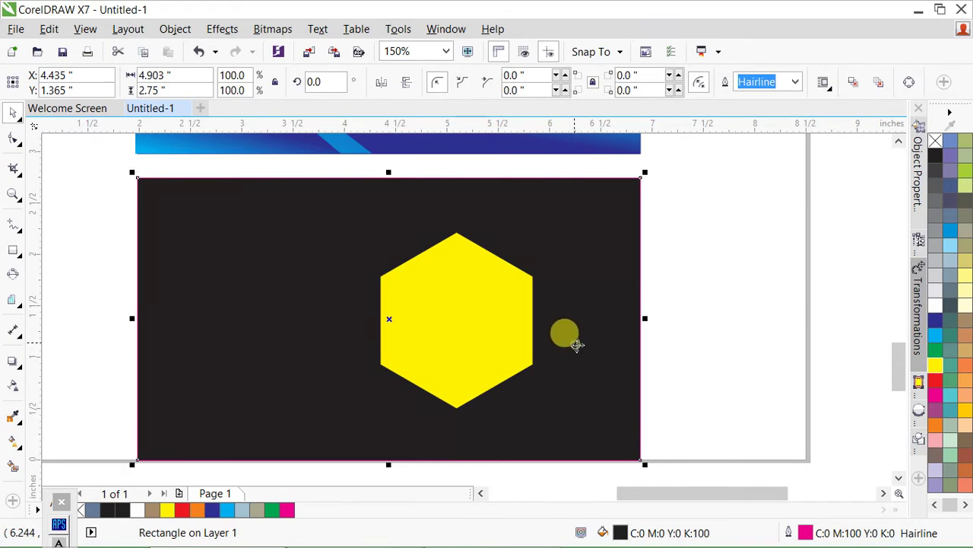
- Draw a yellow bar from the hexagon to the card's right edge, centred vertically on the black card
left_click_drag(466, 310, 639, 343)
left_click(935, 370)
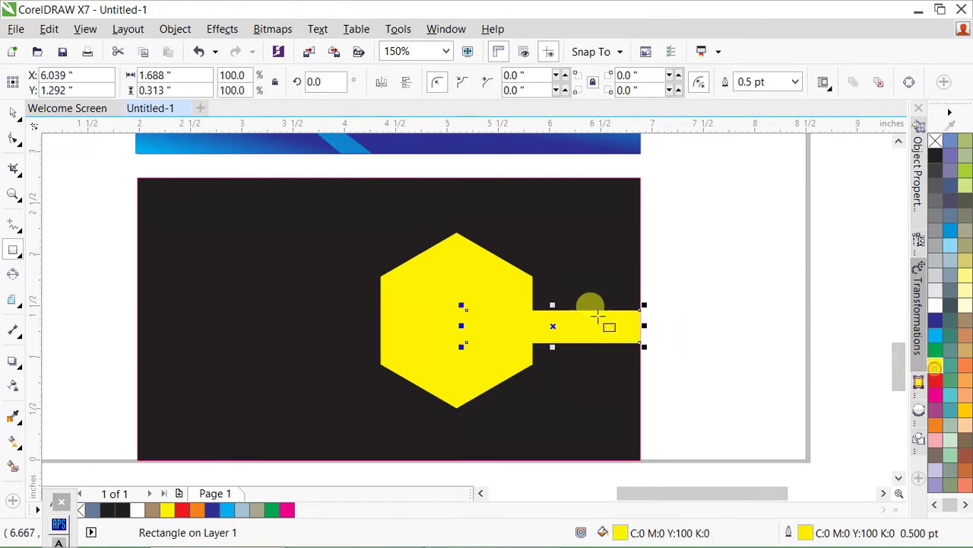
left_click(580, 270, "shift")
key("e")
left_click(681, 315)
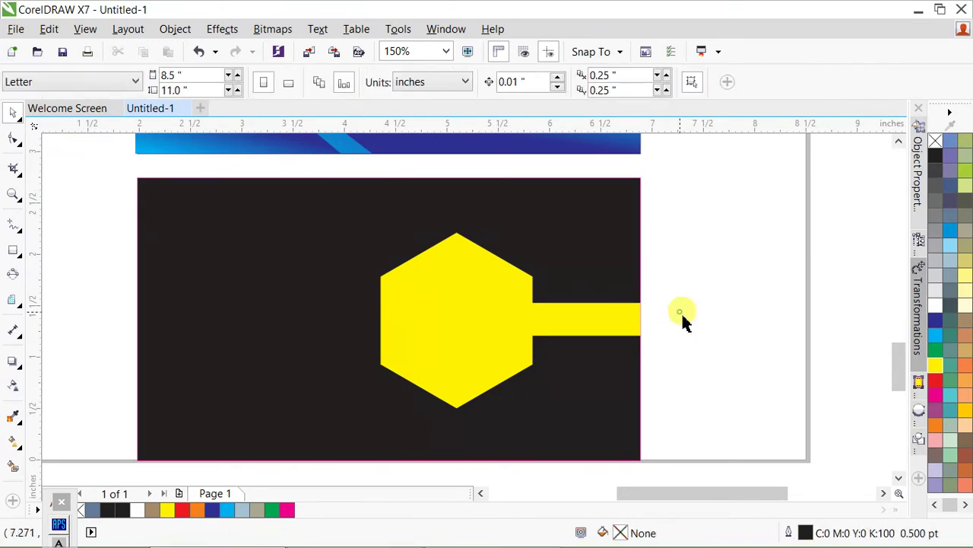
- Try an orange fill and outline on the hexagon and bar, scale them up, then undo the colour
left_click(509, 340)
left_click(520, 350)
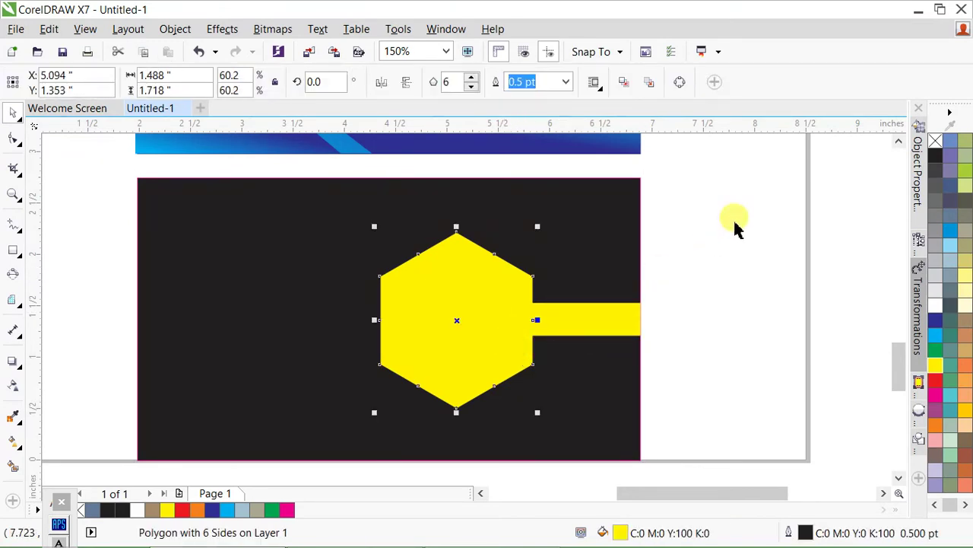
left_click_drag(739, 216, 294, 428)
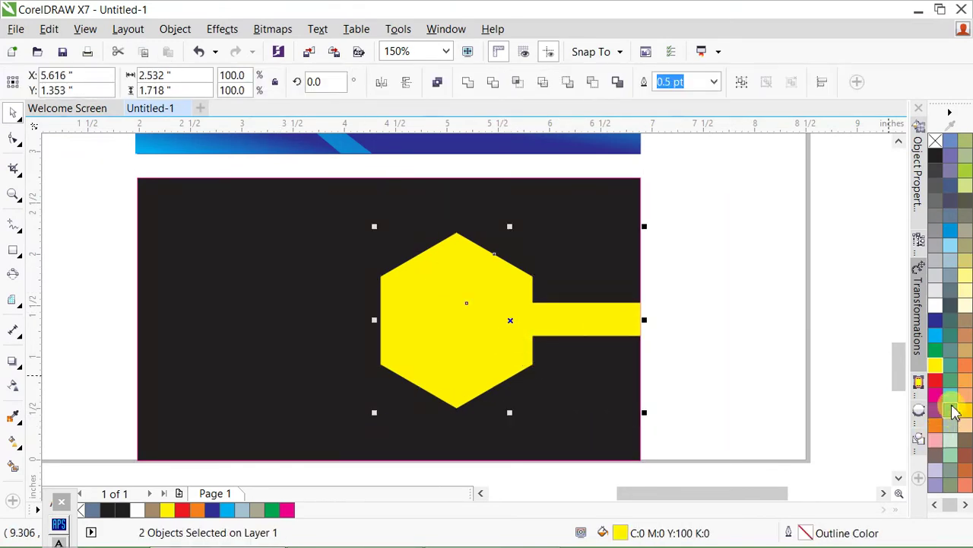
left_click(936, 426)
right_click(936, 426)
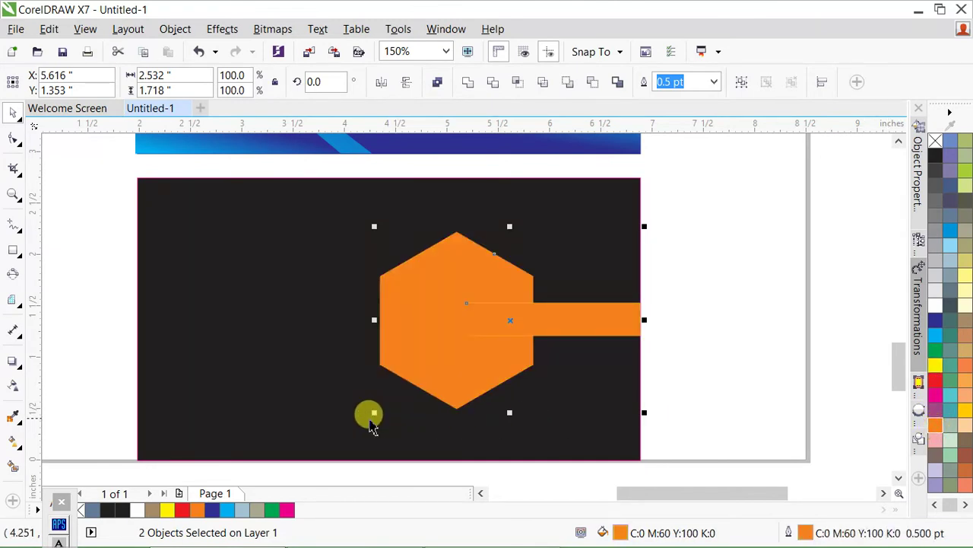
left_click_drag(373, 413, 330, 407)
key("ctrl+z")
key("ctrl+z")
key("ctrl+z")
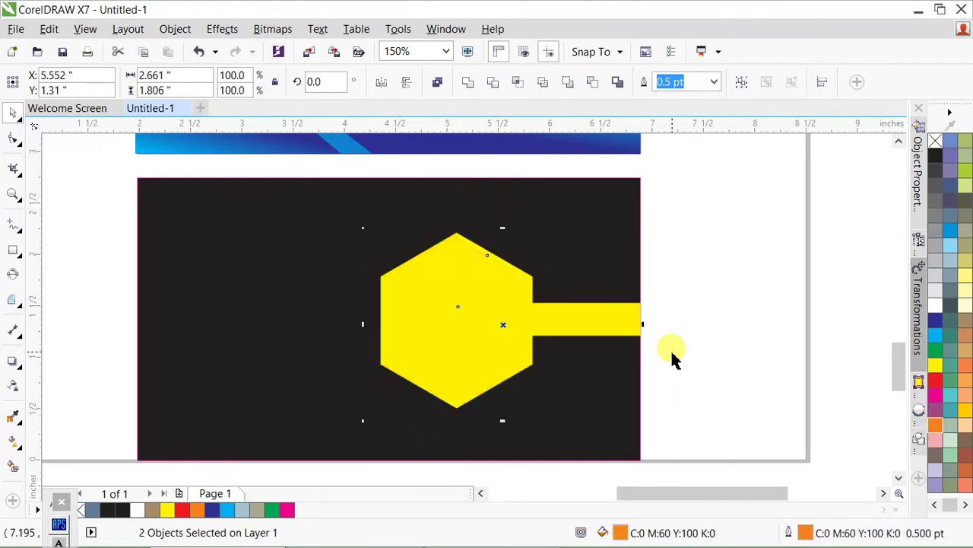
- Restore the larger orange copy behind the shapes and reselect the yellow hexagon with its bar
left_click_drag(731, 192, 254, 480)
key("ctrl+shift+z")
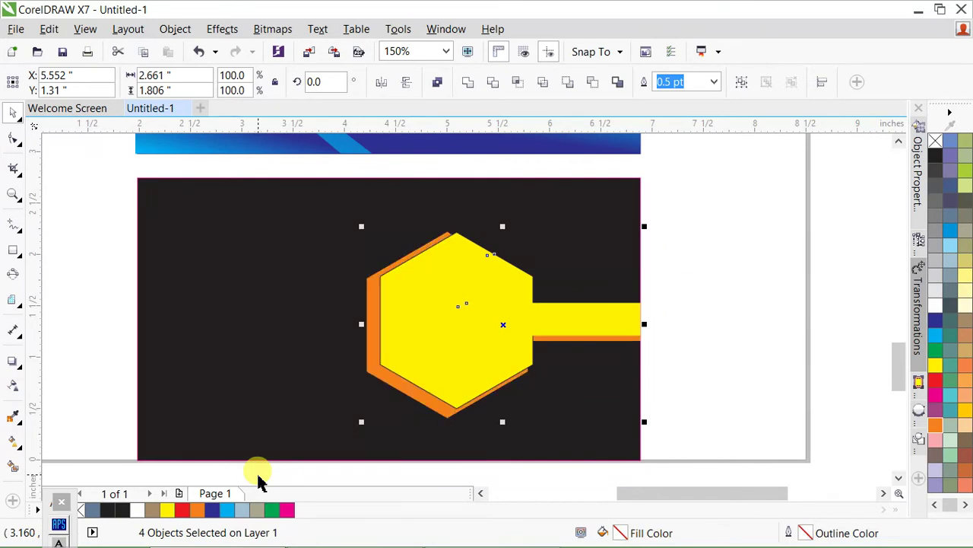
left_click(598, 378)
left_click(500, 337)
left_click(419, 391)
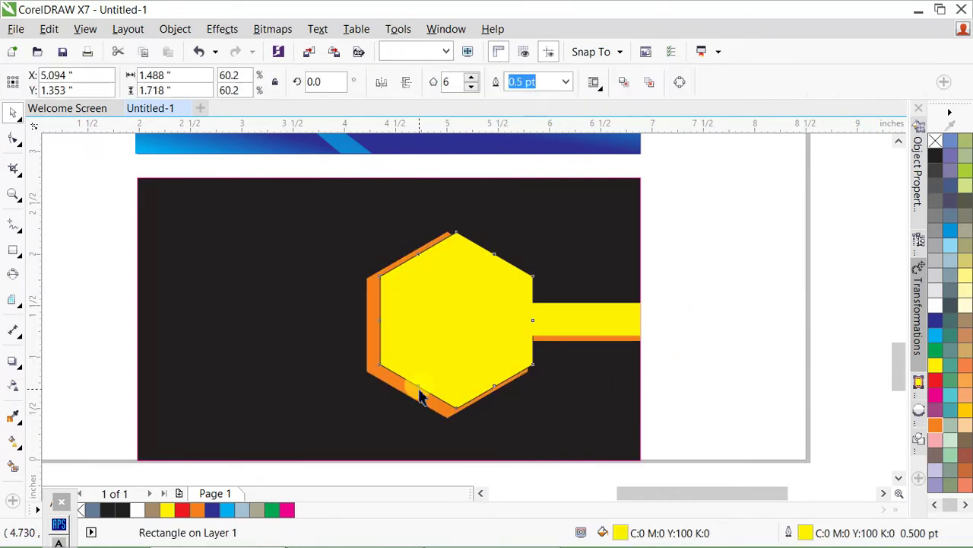
left_click(784, 341)
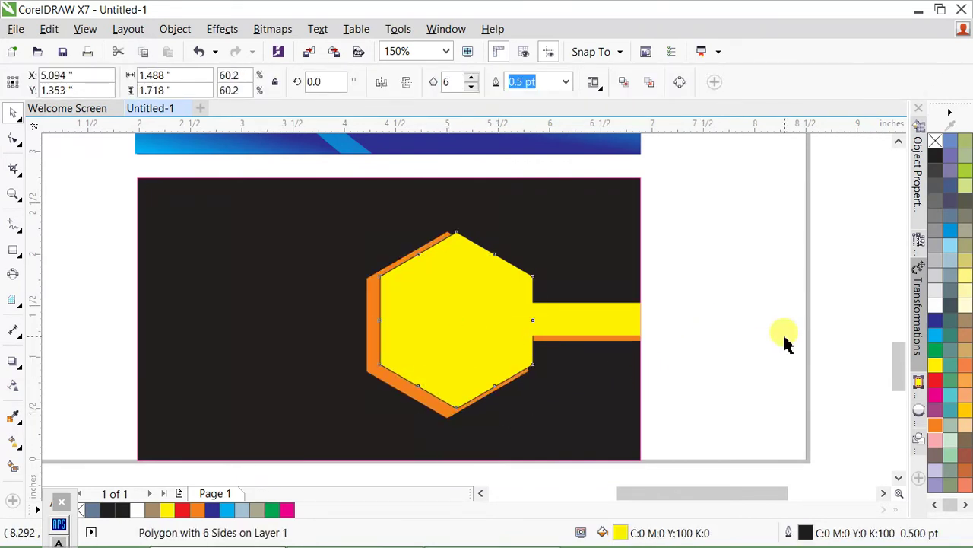
left_click(441, 355)
left_click(598, 342, "shift")
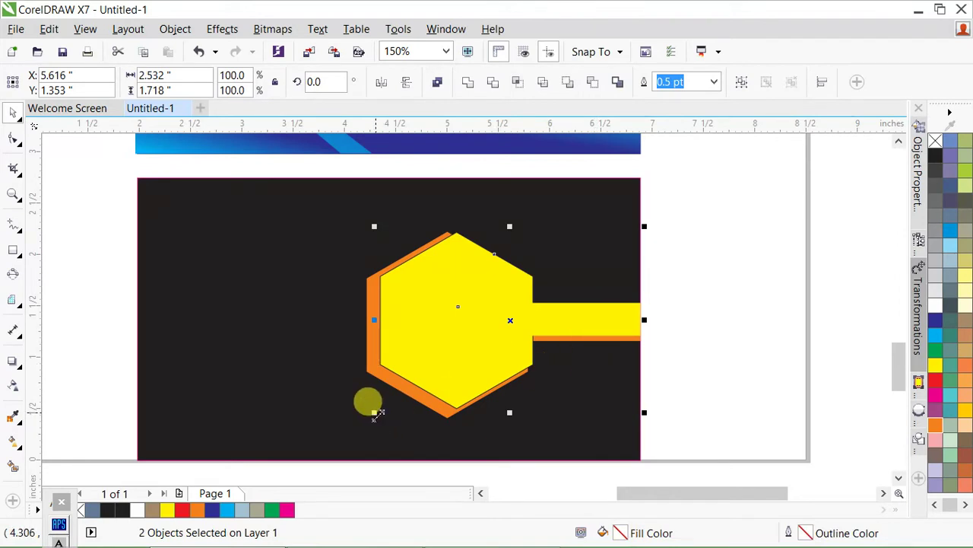
- Enlarge and merge the hexagon and bar, then undo both and restore the yellow fill
left_click_drag(375, 411, 364, 420)
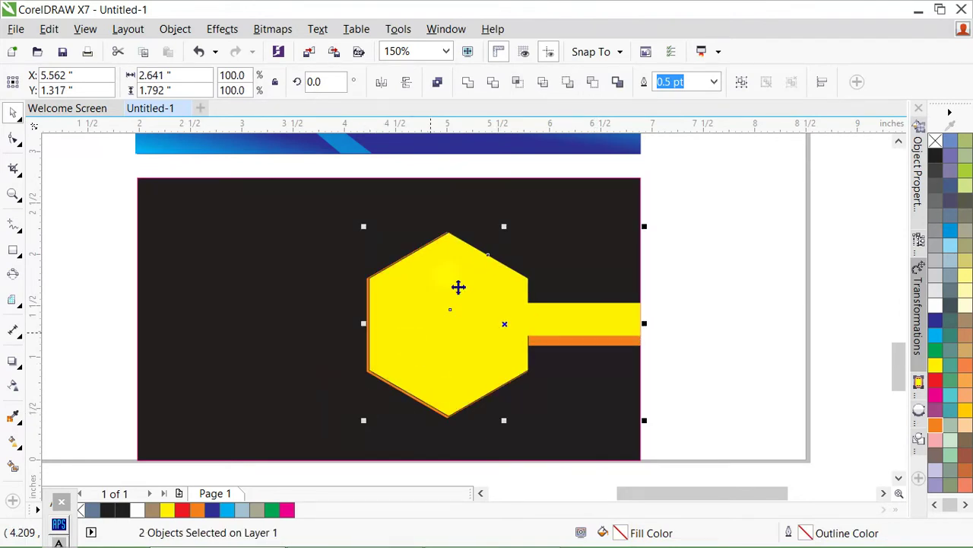
left_click(468, 83)
key("ctrl+z")
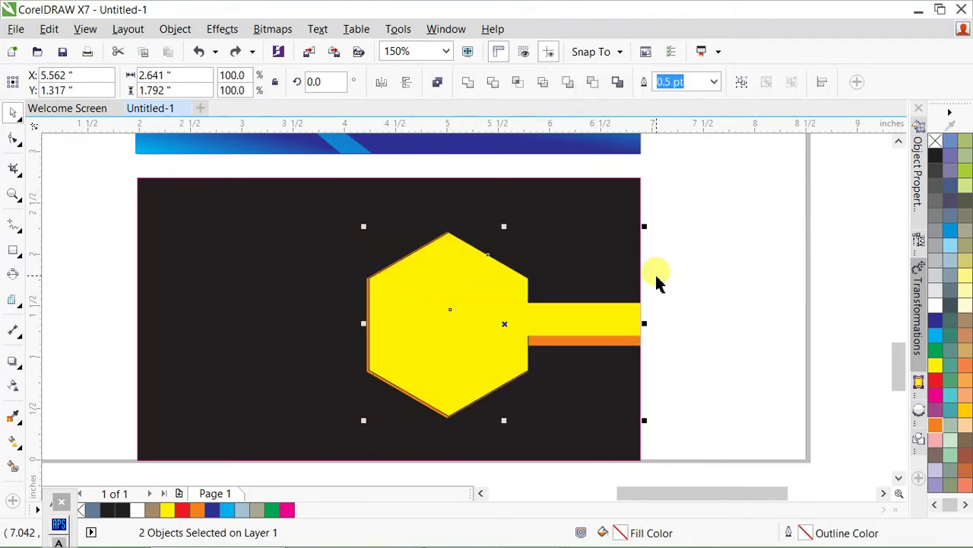
key("ctrl+z")
key("ctrl+z")
left_click(730, 334)
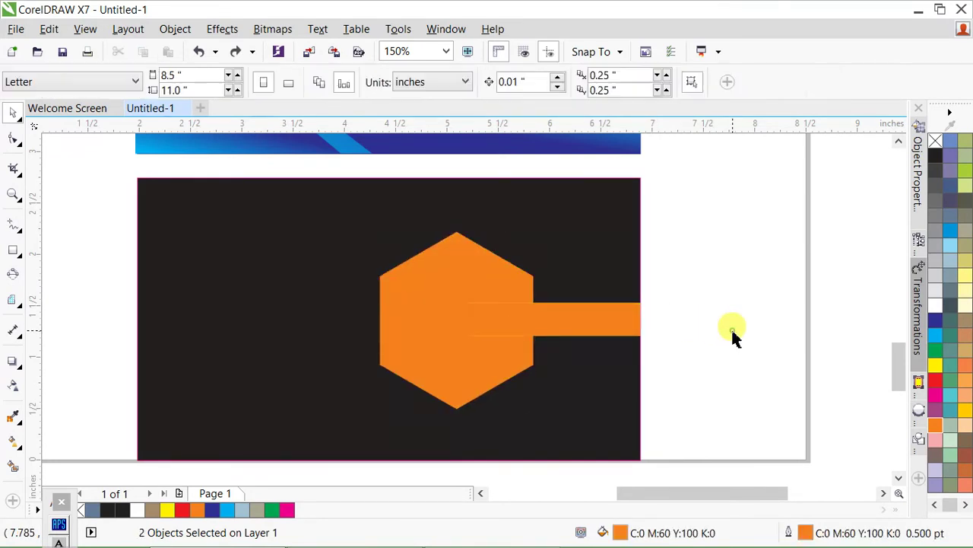
key("ctrl+shift+z")
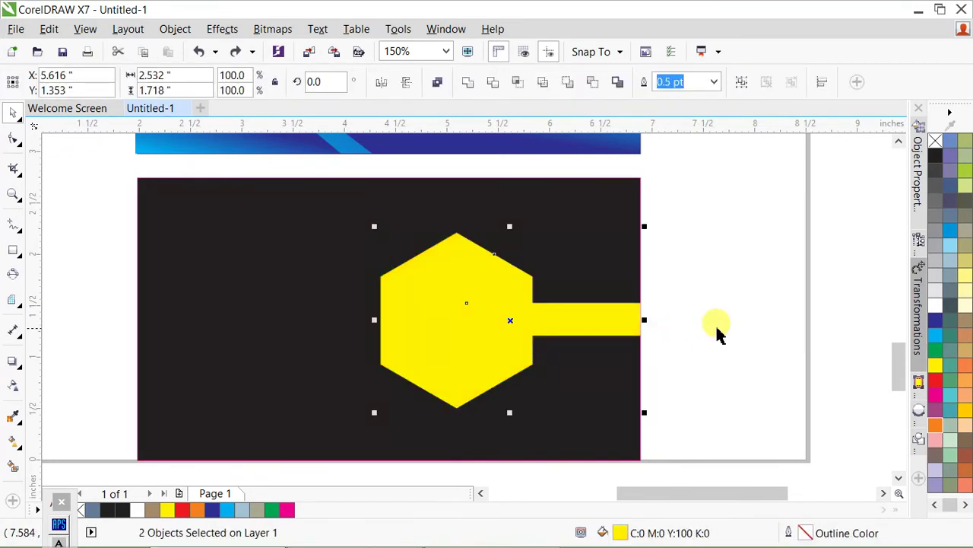
left_click(717, 331)
scroll(593, 257, "down", 1)
scroll(559, 297, "up", 1)
key("Tab")
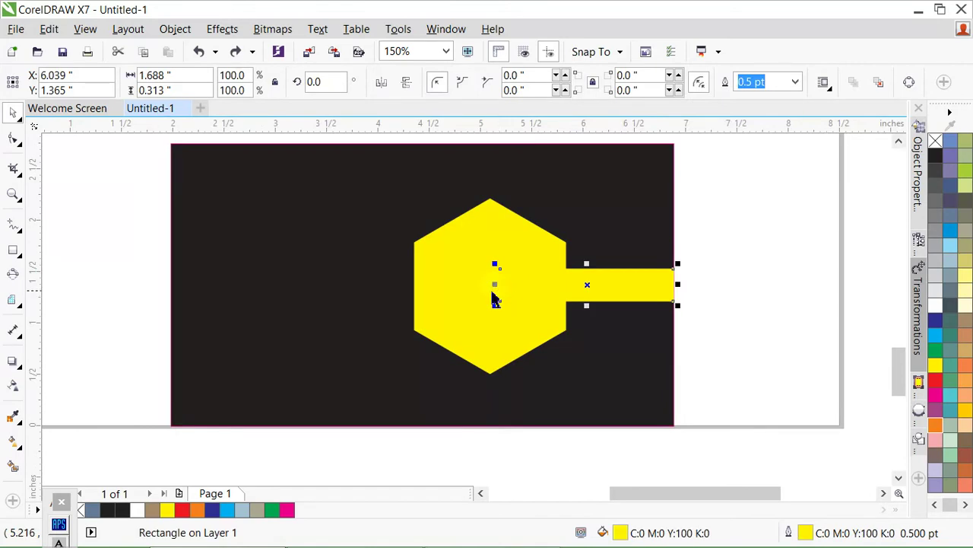
- Make a half-size hexagon copy inside the original and fill it black to form a ring
left_click(490, 289)
left_click_drag(573, 193, 559, 206)
left_click(937, 159)
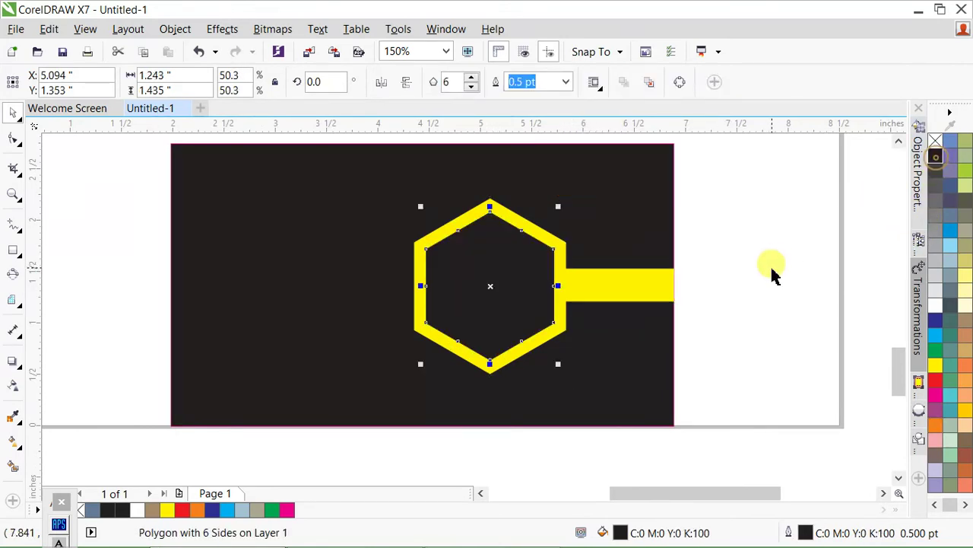
left_click(586, 287)
left_click(743, 280)
scroll(574, 280, "down", 1)
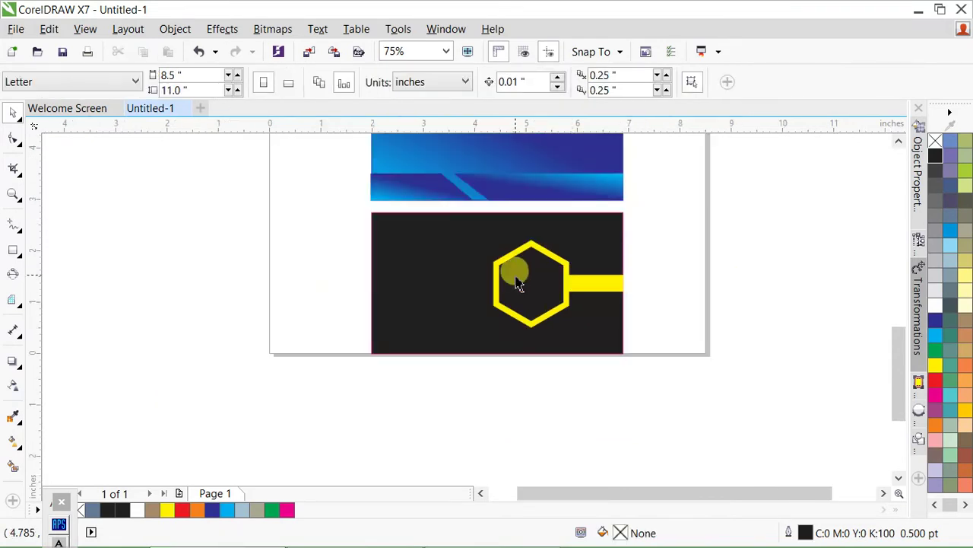
scroll(533, 271, "up", 1)
- Open the card's placeholder text for editing and colour it white with a white outline
key("F8")
left_click(304, 258)
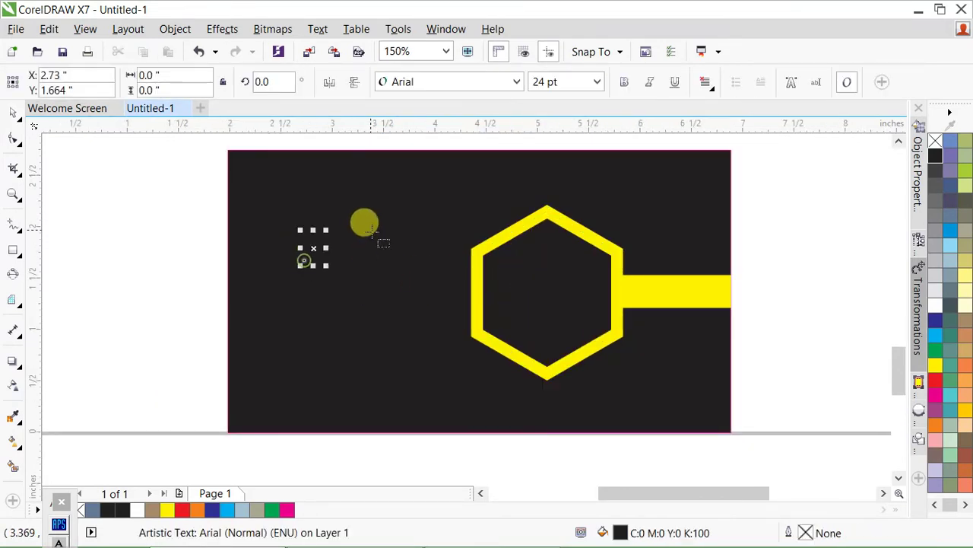
scroll(372, 228, "up", 1)
key("F6")
key("ctrl+a")
key("F8")
left_click(267, 264)
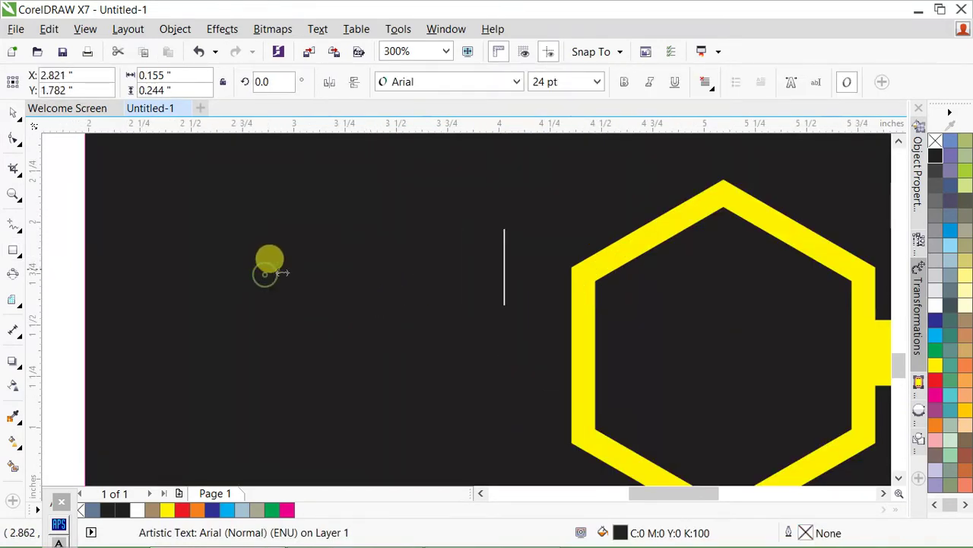
key("ctrl+a")
left_click(935, 304)
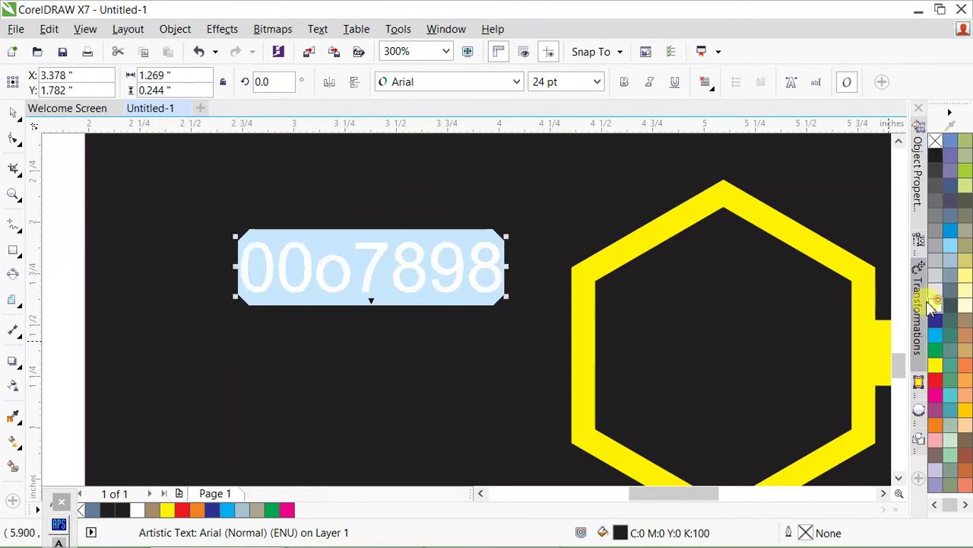
right_click(935, 305)
- Enter the brand name, move it top-left, shrink it to 17 pt, and add a Prop. line
type("mkgraph")
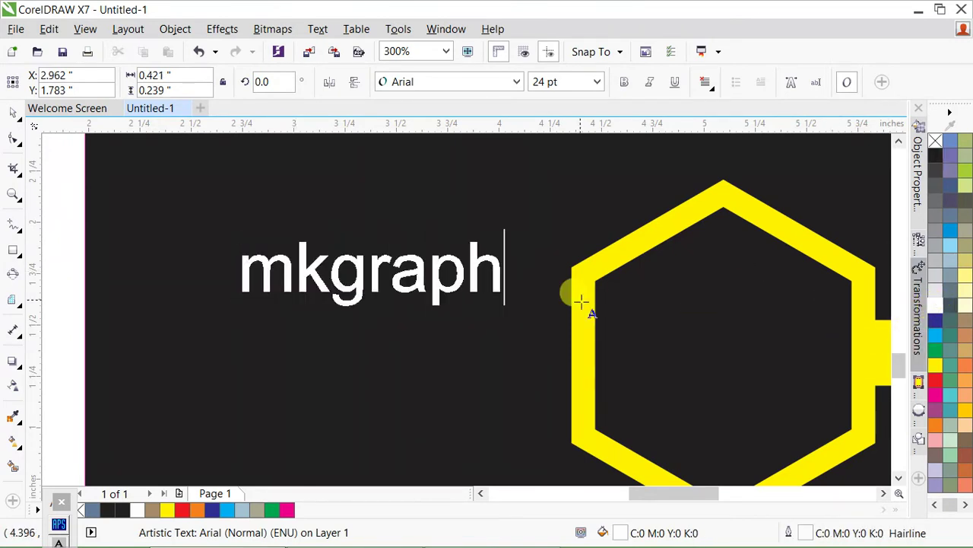
type("i")
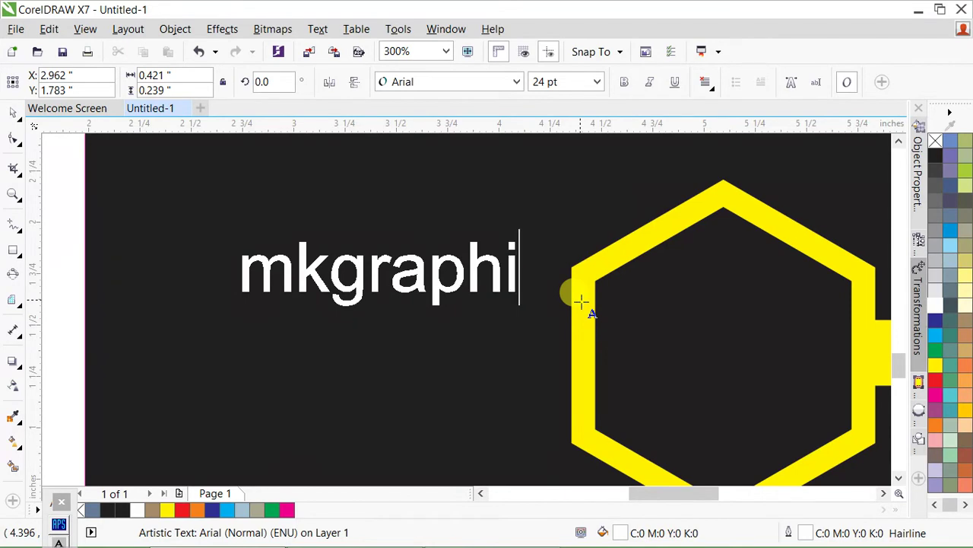
type("cs96")
key("ctrl+space")
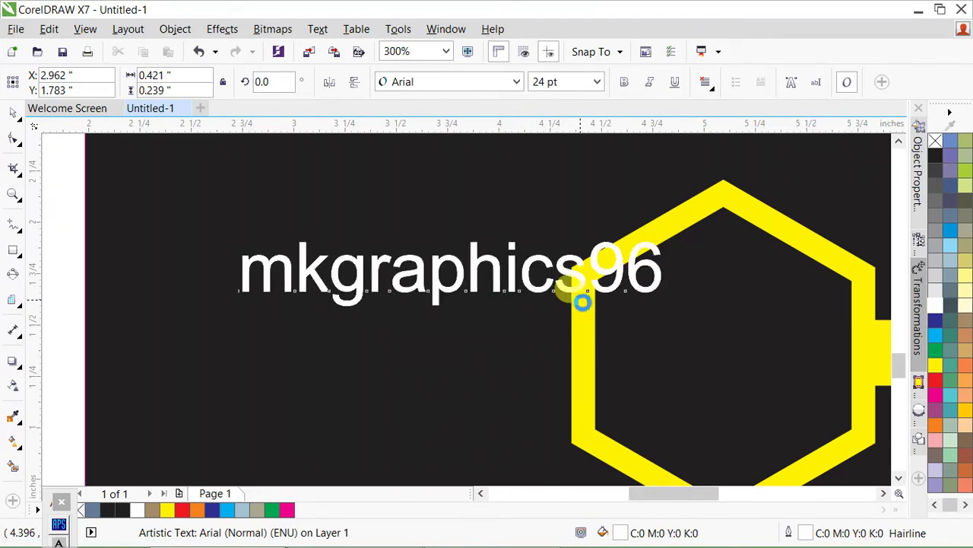
scroll(583, 297, "down", 2)
left_click_drag(467, 270, 423, 210)
key("ctrl+KP_4")
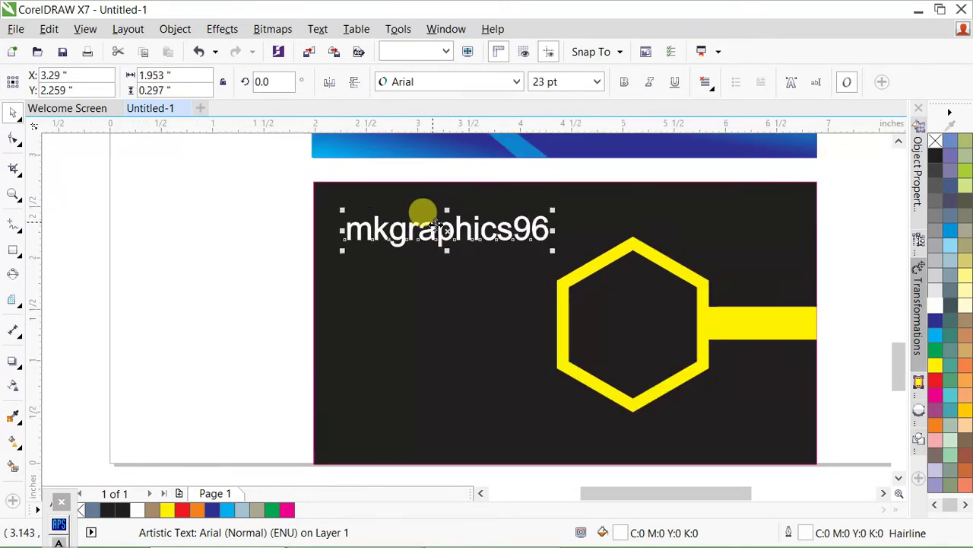
key("ctrl+KP_2")
key("ctrl+KP_4")
key("F8")
scroll(457, 234, "up", 2)
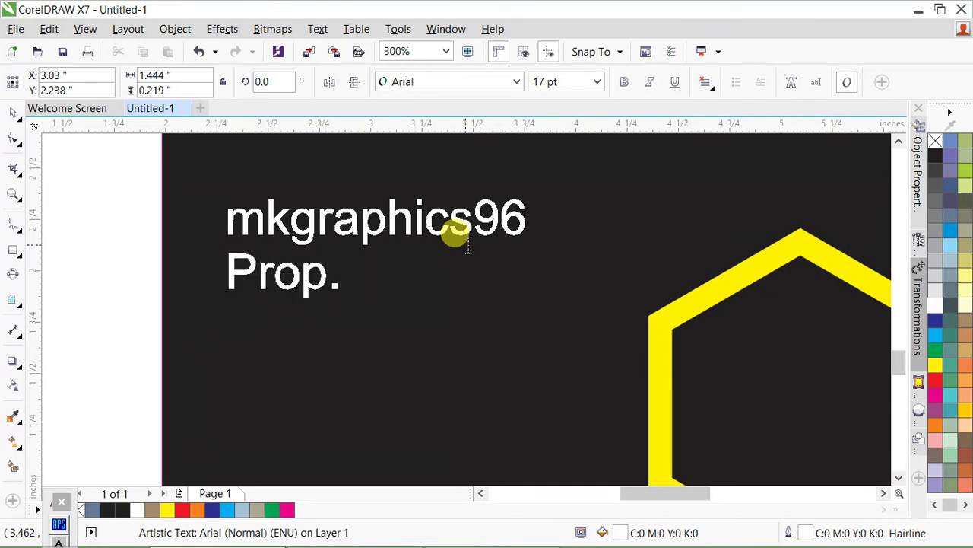
key("ctrl+space")
scroll(368, 237, "down", 4)
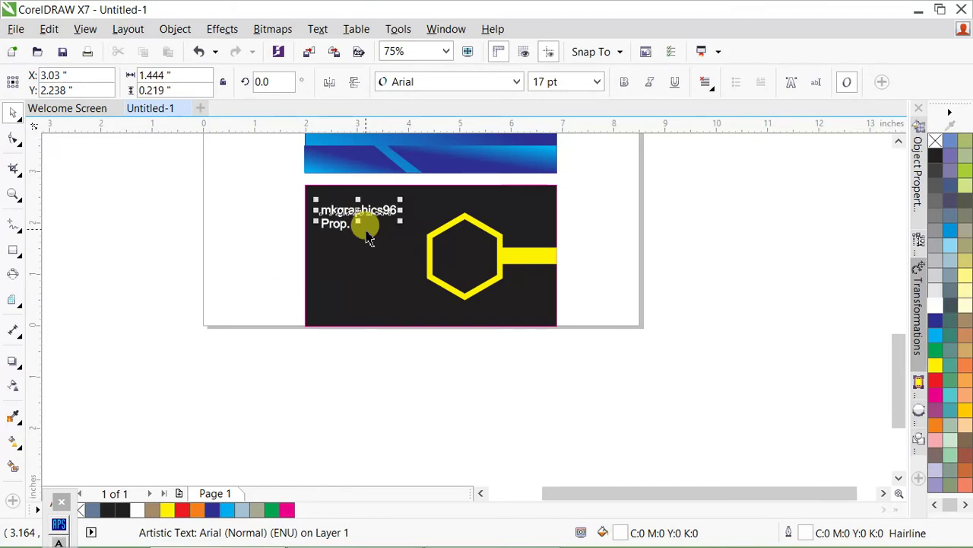
- Copy the name text below the original and clear it for the contact details
scroll(369, 238, "up", 2)
left_click_drag(355, 191, 368, 289)
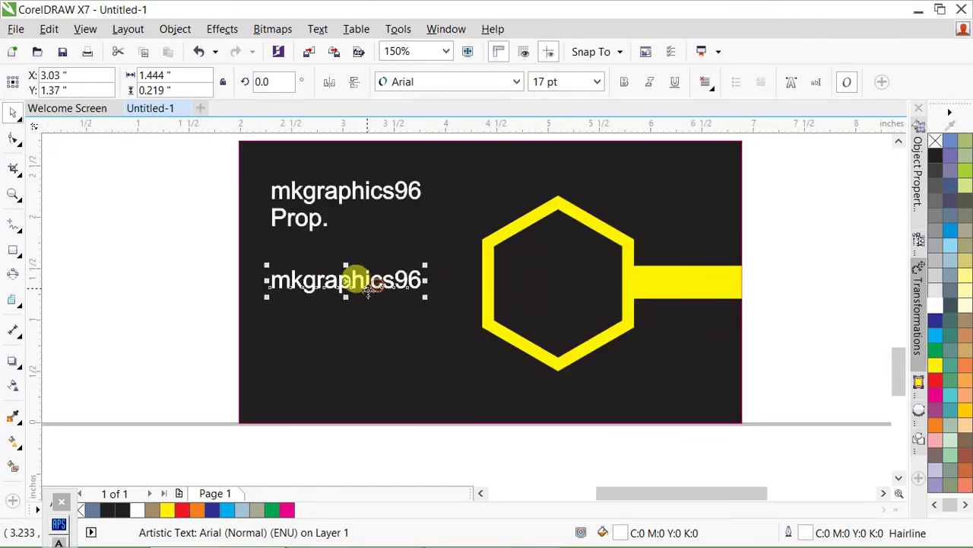
scroll(369, 290, "up", 2)
key("F8")
key("ctrl+a")
type("No")
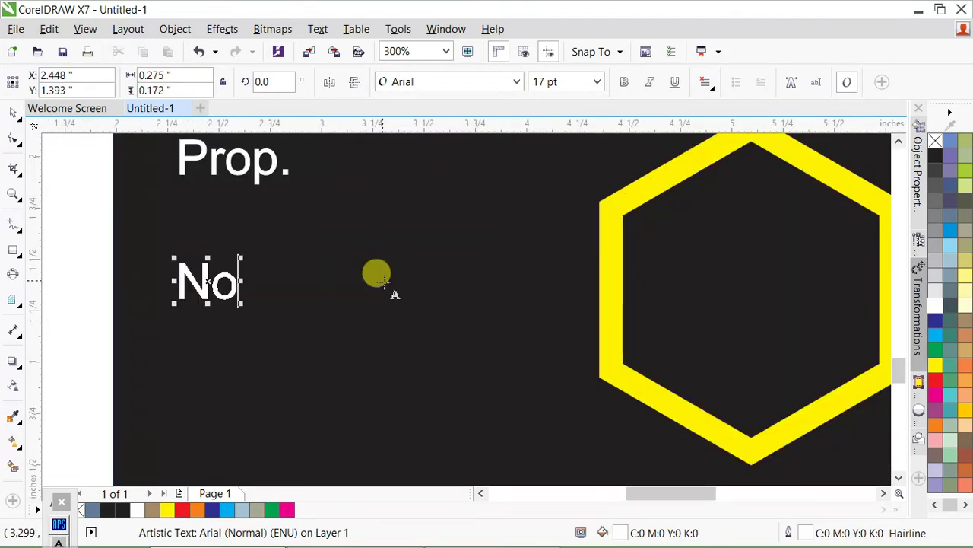
key("BackSpace")
key("BackSpace")
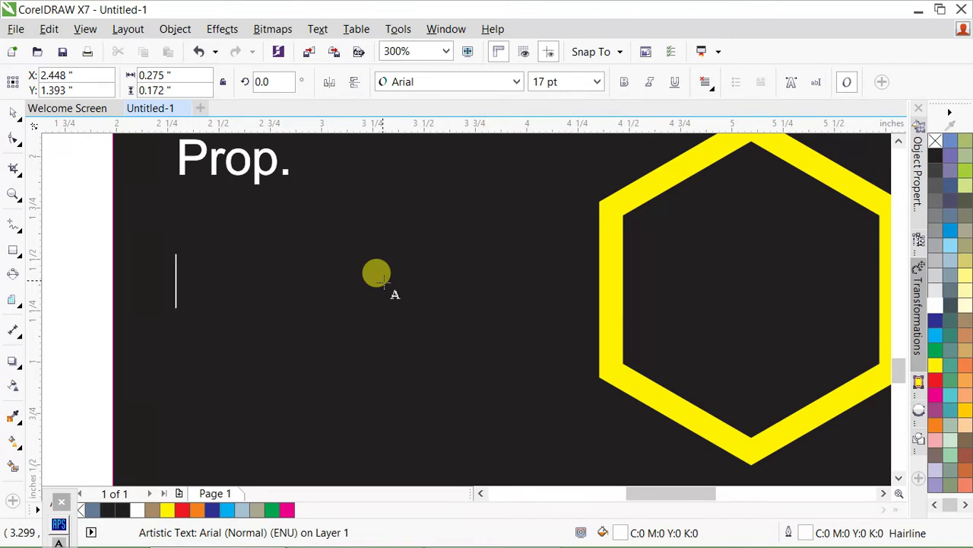
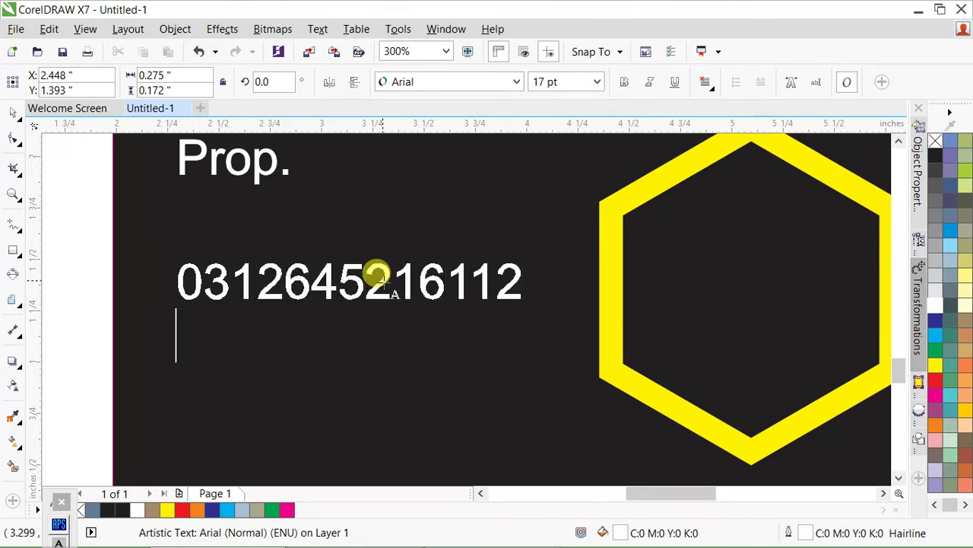
- Type the phone number, New Delhi city line and e-mail address, deleting the stray 'o' typo
type("New")
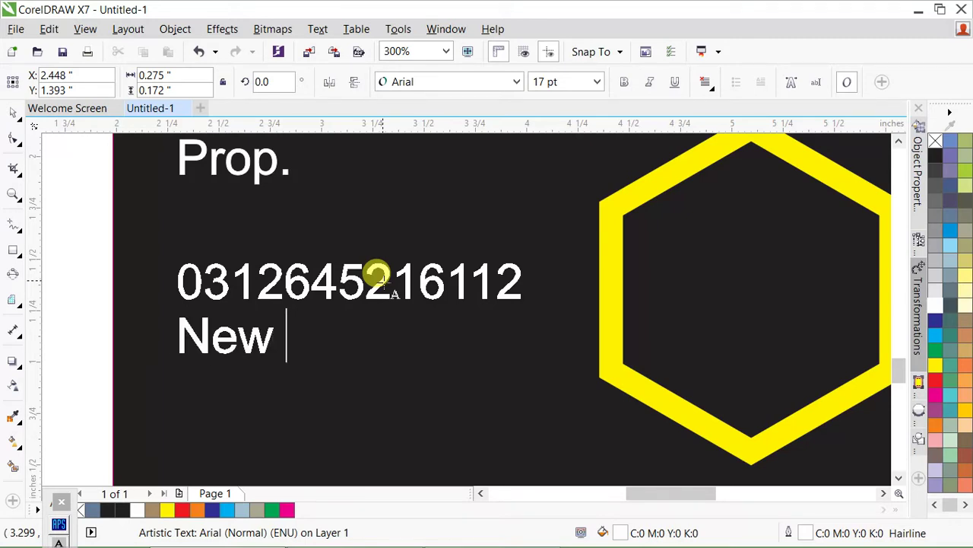
type(" Dlhhi")
key("BackSpace")
key("BackSpace")
key("BackSpace")
key("BackSpace")
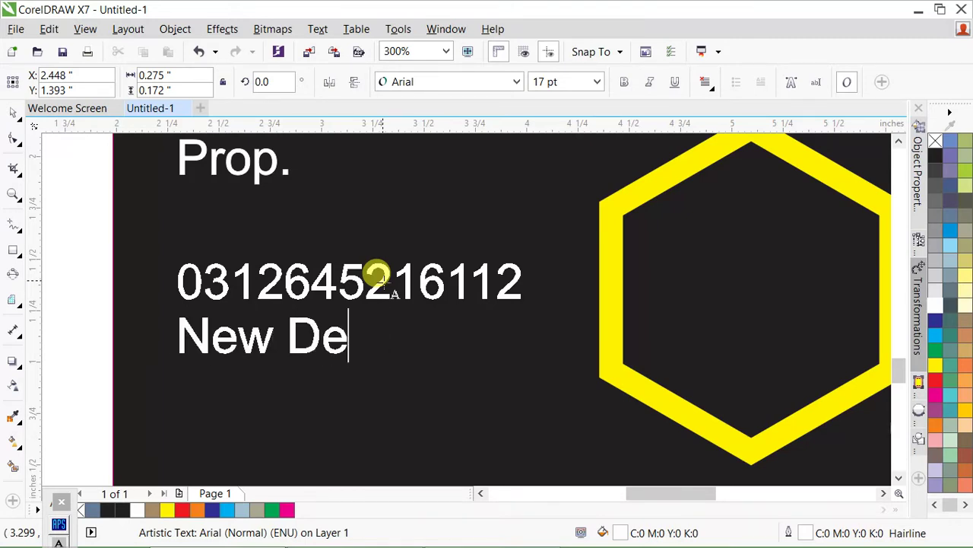
type("elhi-06")
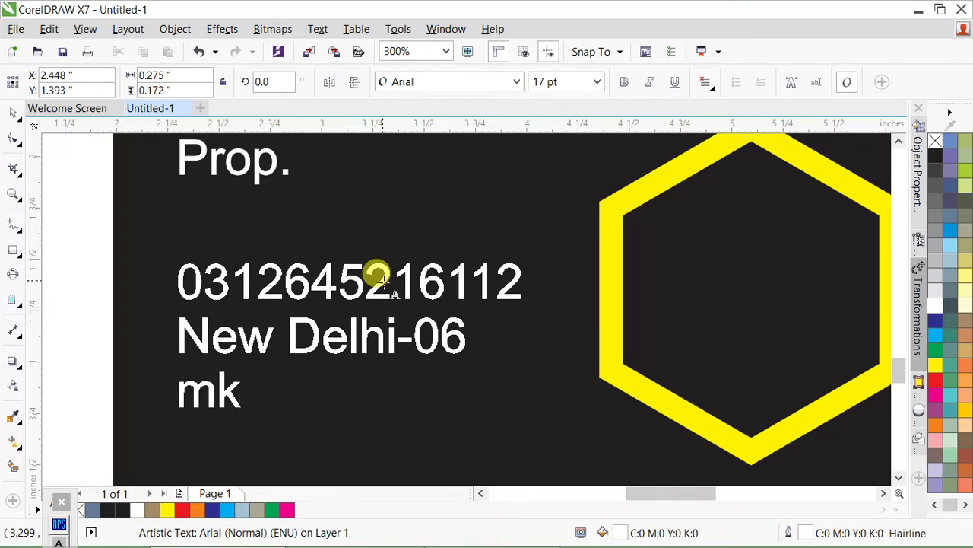
type("@gmail")
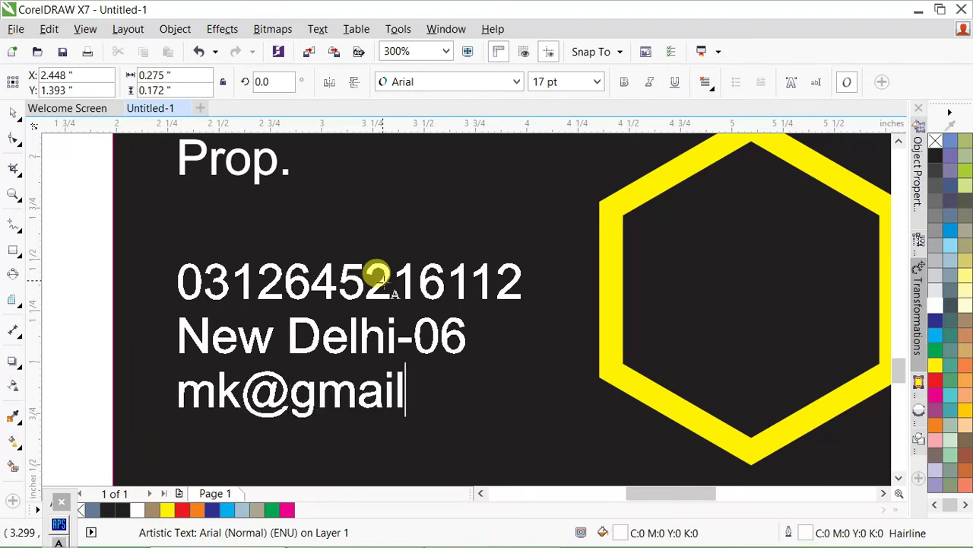
type(".oc,m")
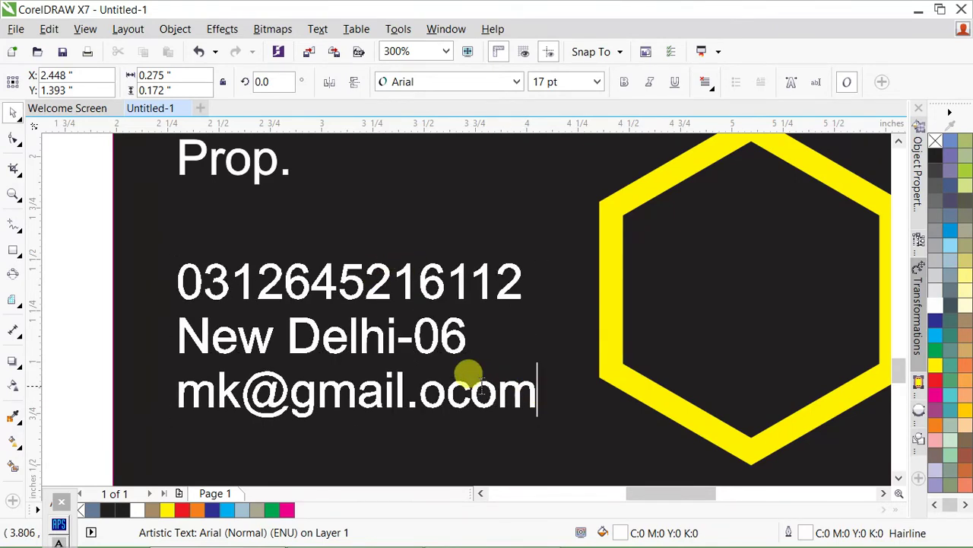
left_click(464, 380)
key("Left")
key("BackSpace")
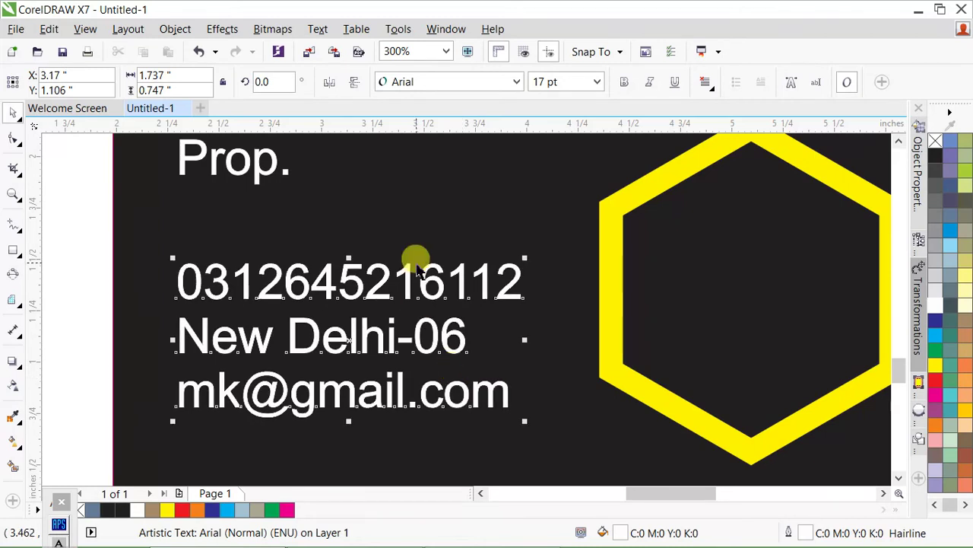
scroll(413, 257, "down", 1)
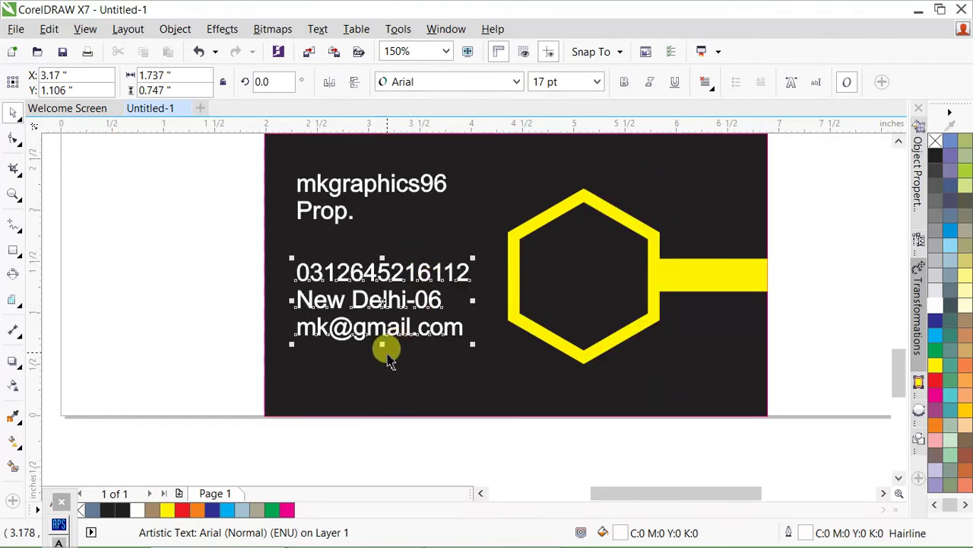
key("F10")
- Widen the contact lines' spacing and draw a small yellow dot left of the phone number
left_click_drag(295, 346, 304, 392)
left_click(144, 315)
scroll(280, 282, "up", 1)
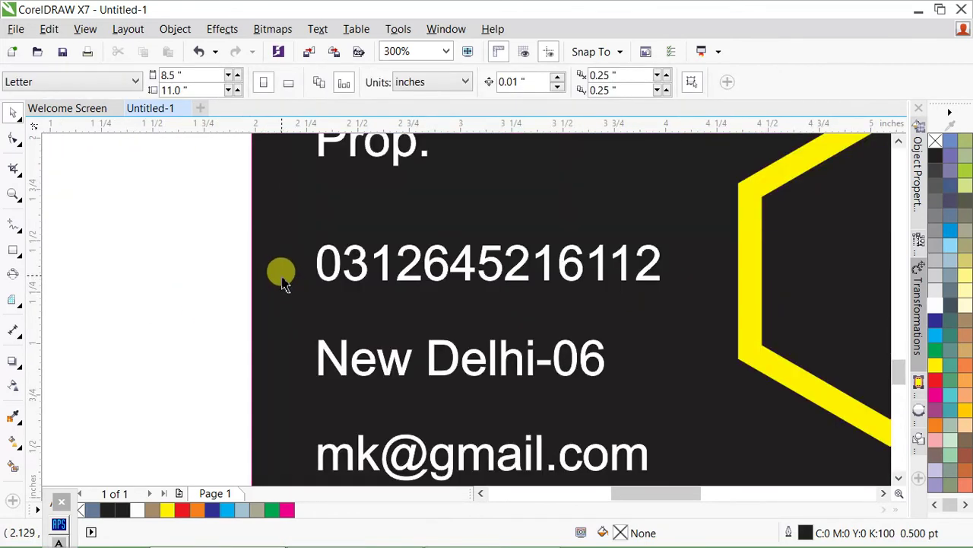
key("F8")
key("F7")
left_click_drag(273, 246, 300, 267)
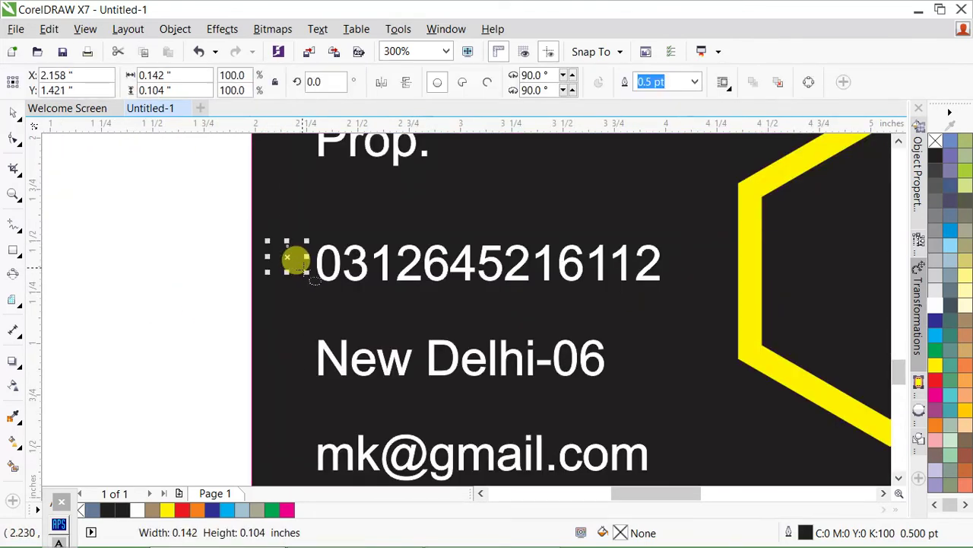
left_click(937, 371)
scroll(305, 266, "up", 1)
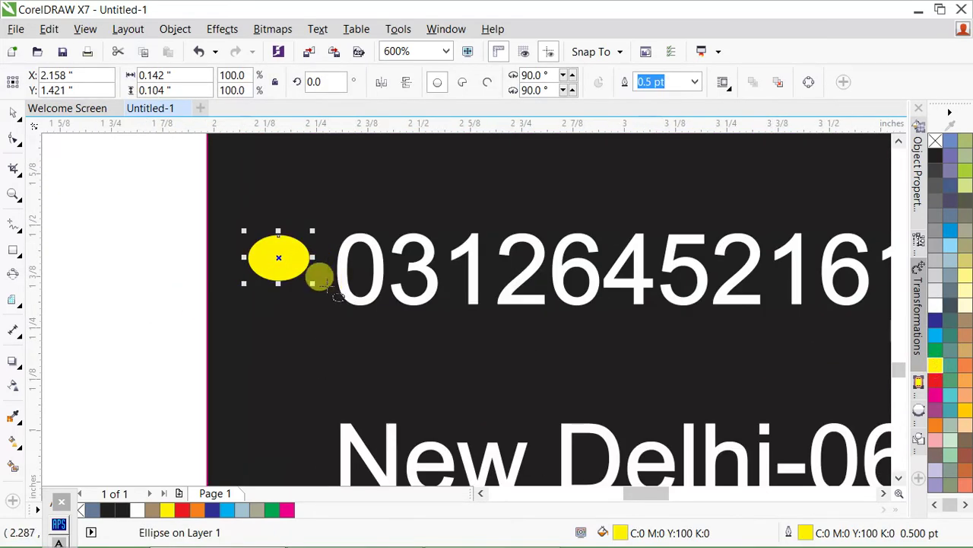
left_click_drag(312, 263, 290, 263)
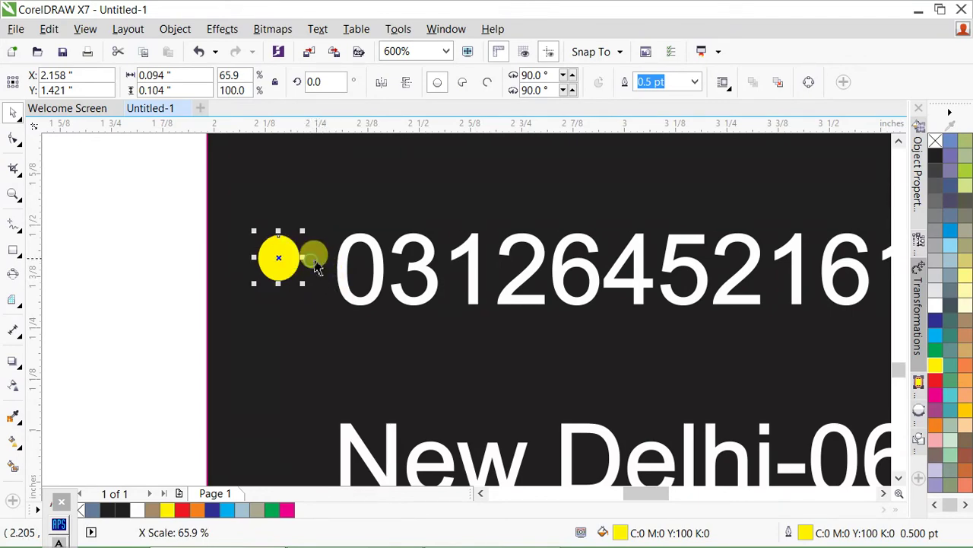
scroll(346, 225, "down", 1)
scroll(332, 317, "up", 1)
- Copy the yellow dot beside the New Delhi and e-mail lines
left_click_drag(283, 179, 283, 372)
scroll(283, 371, "down", 3)
key("ctrl+d")
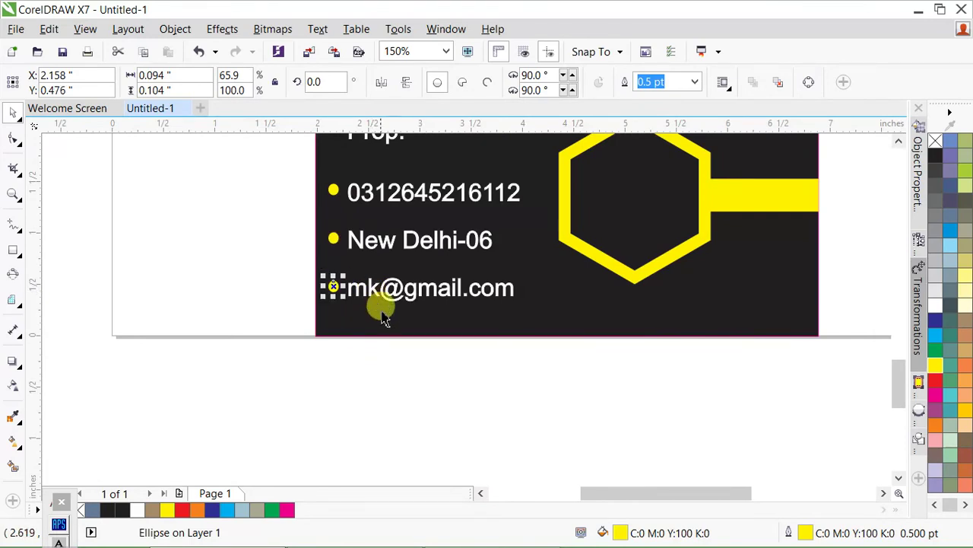
left_click(297, 391)
scroll(396, 257, "down", 3)
scroll(432, 367, "up", 3)
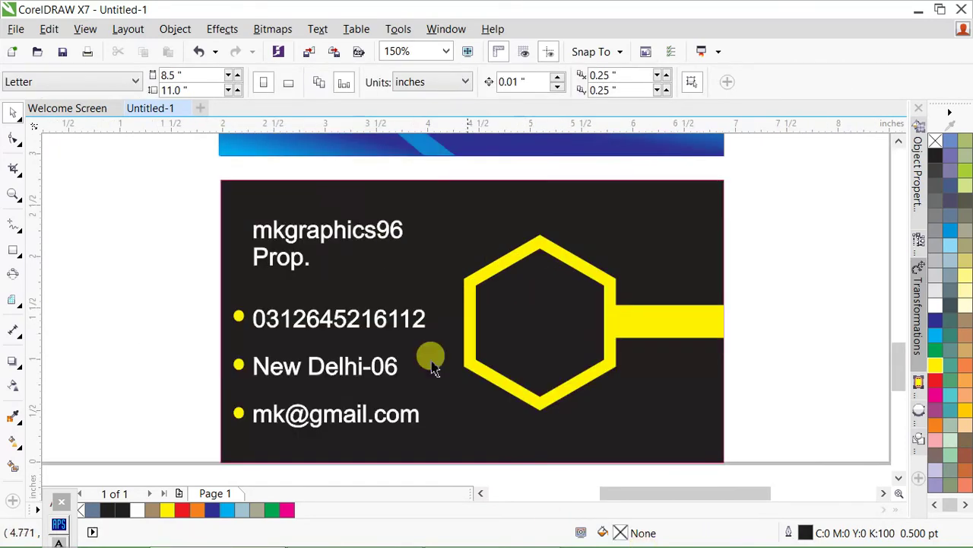
- Make the three-line contact text bold
left_click(354, 232)
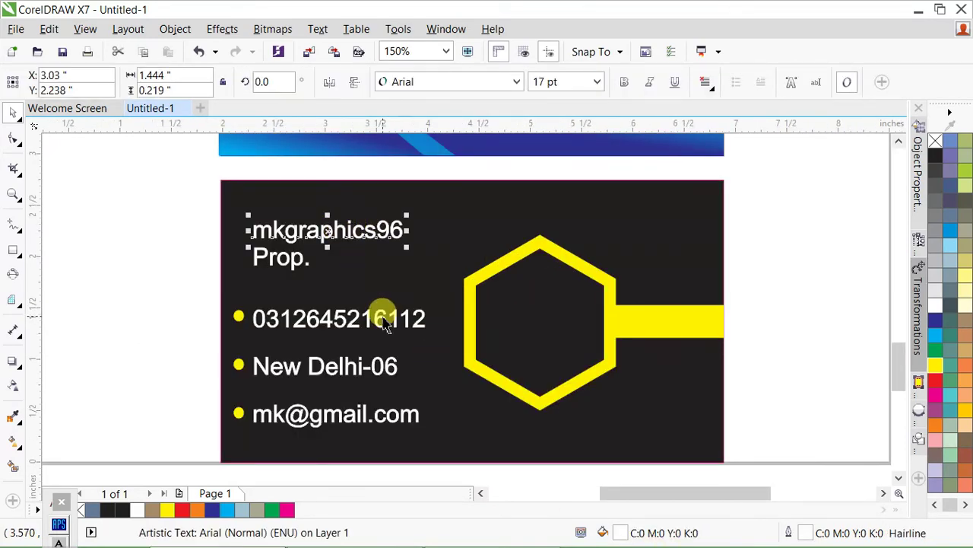
left_click(370, 368)
left_click(598, 83)
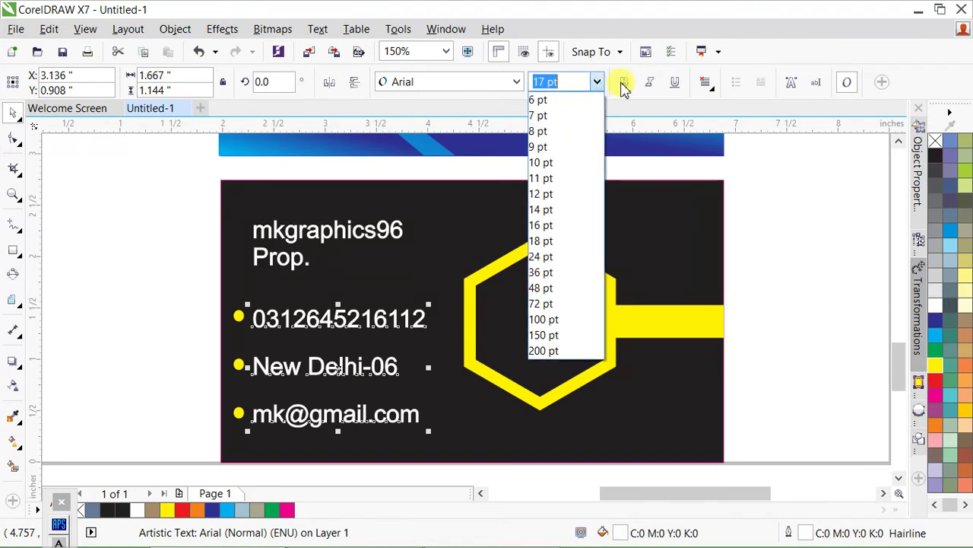
left_click(625, 82)
left_click(625, 82)
left_click(369, 233)
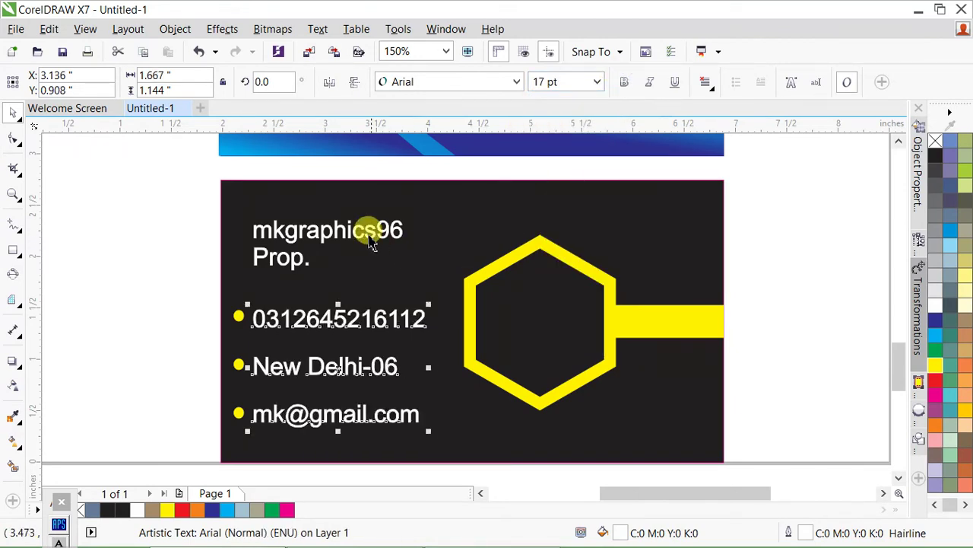
- Enlarge the name and Prop. heading by its corner handle
left_click_drag(409, 215, 431, 211)
scroll(251, 215, "down", 2)
left_click(337, 362)
scroll(338, 369, "down", 2)
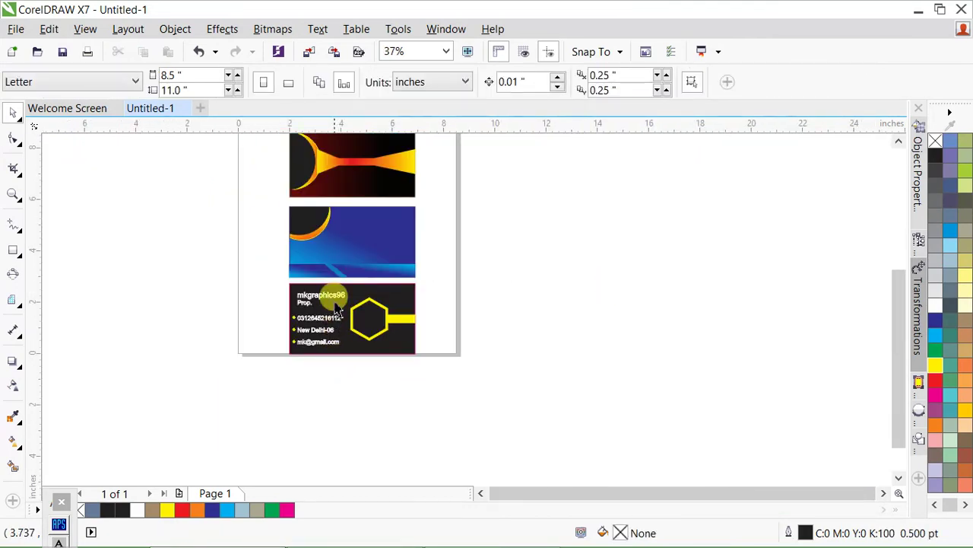
scroll(380, 327, "up", 2)
scroll(407, 395, "up", 2)
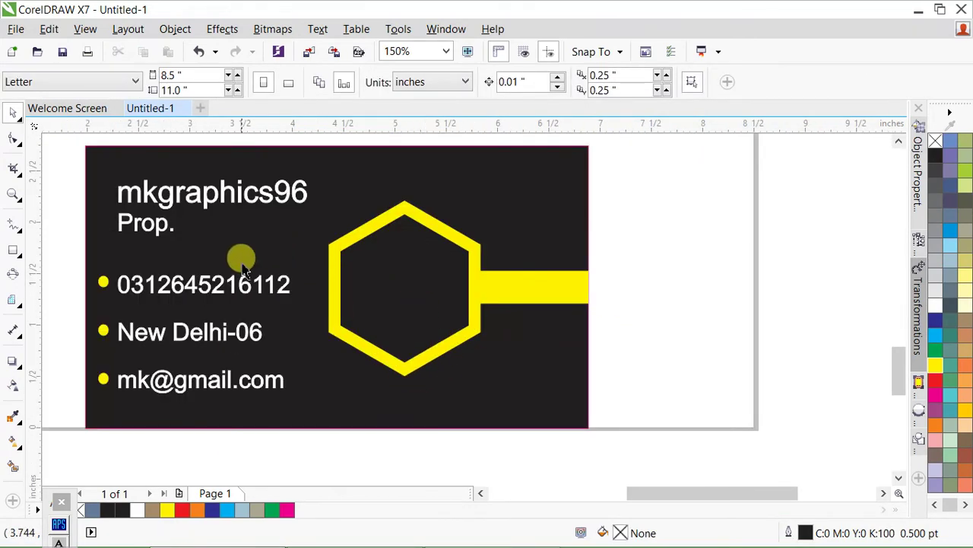
- Copy Prop. into the hexagon, retype it as 'your photo', and centre it there
left_click_drag(160, 238, 406, 284)
scroll(406, 285, "up", 2)
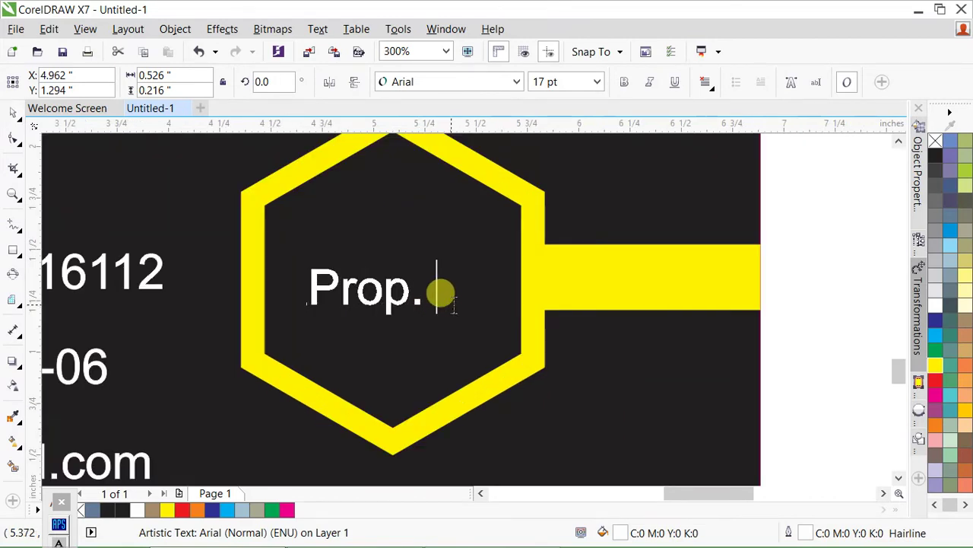
double_click(444, 293)
type("your p")
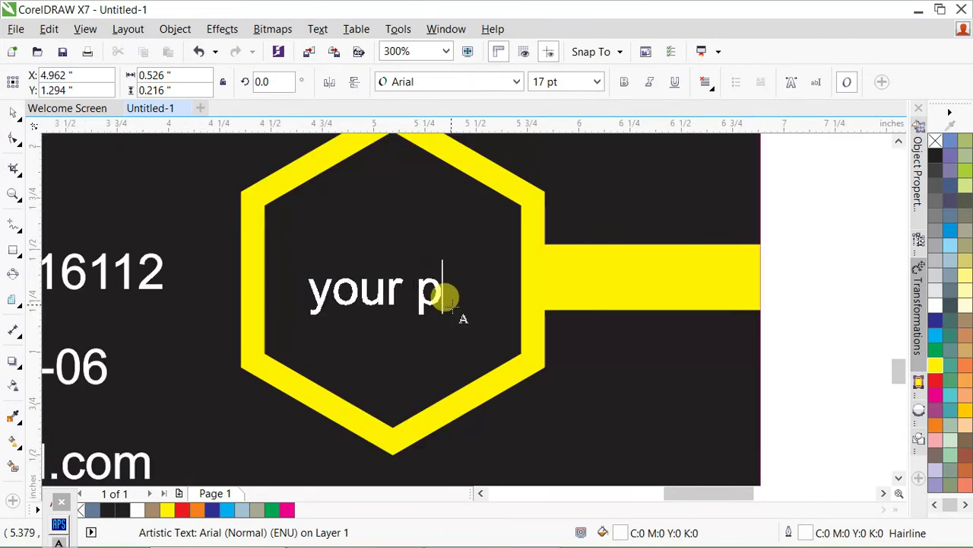
key("ctrl+space")
left_click(446, 210, "shift")
key("e")
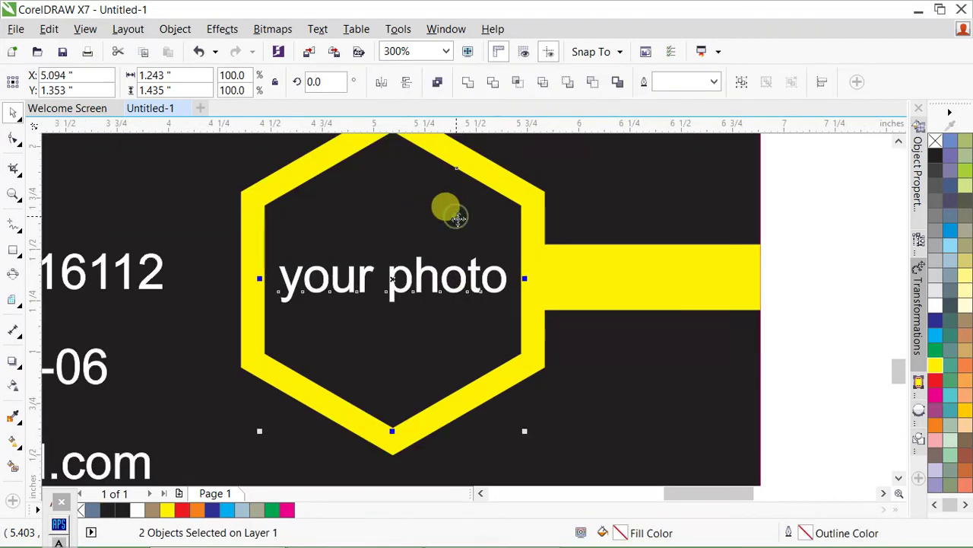
- Copy the 'your photo' label onto the blue card
scroll(446, 304, "down", 2)
left_click(699, 305)
scroll(471, 331, "down", 4)
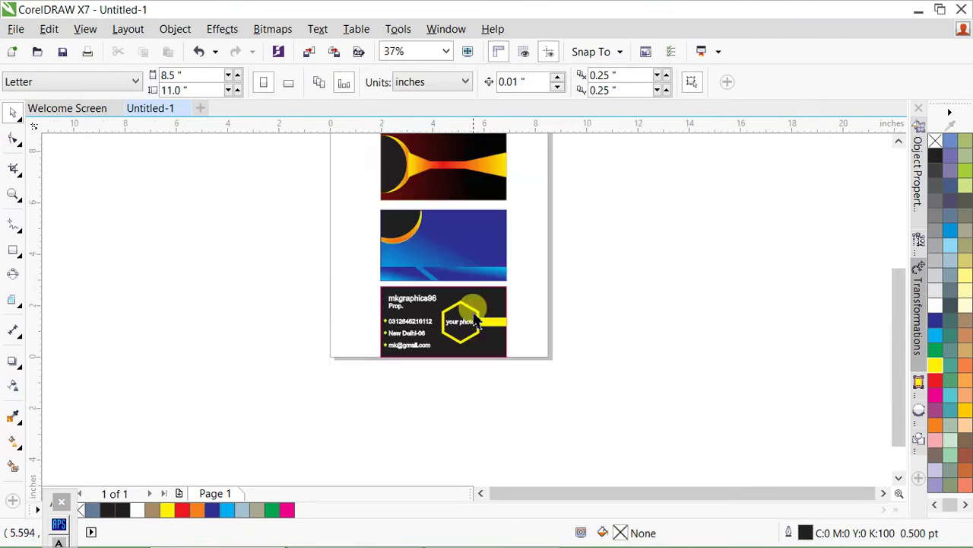
scroll(470, 254, "up", 2)
left_click_drag(467, 411, 346, 213)
- Copy the six name and contact text objects onto the blue card
scroll(347, 232, "up", 2)
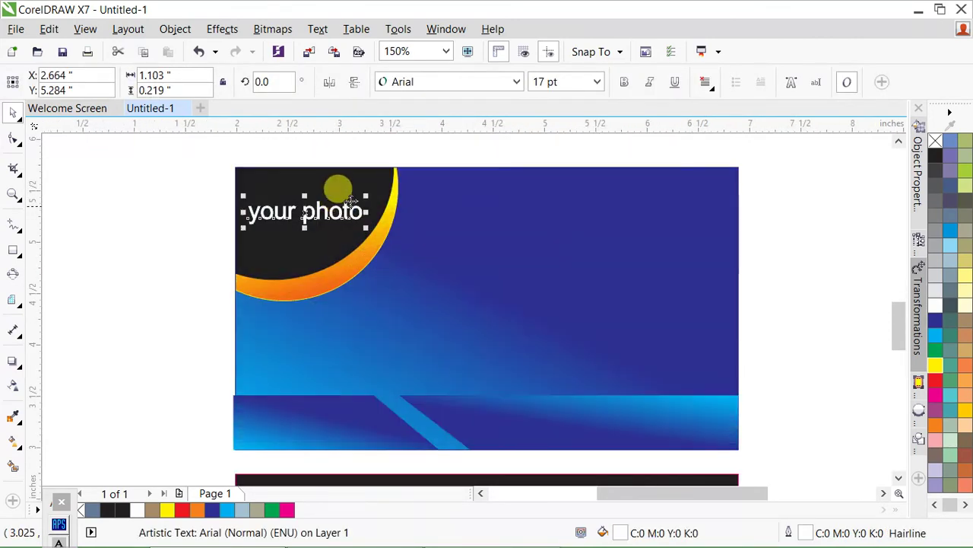
scroll(348, 198, "down", 2)
left_click(608, 293)
left_click_drag(312, 386, 415, 467)
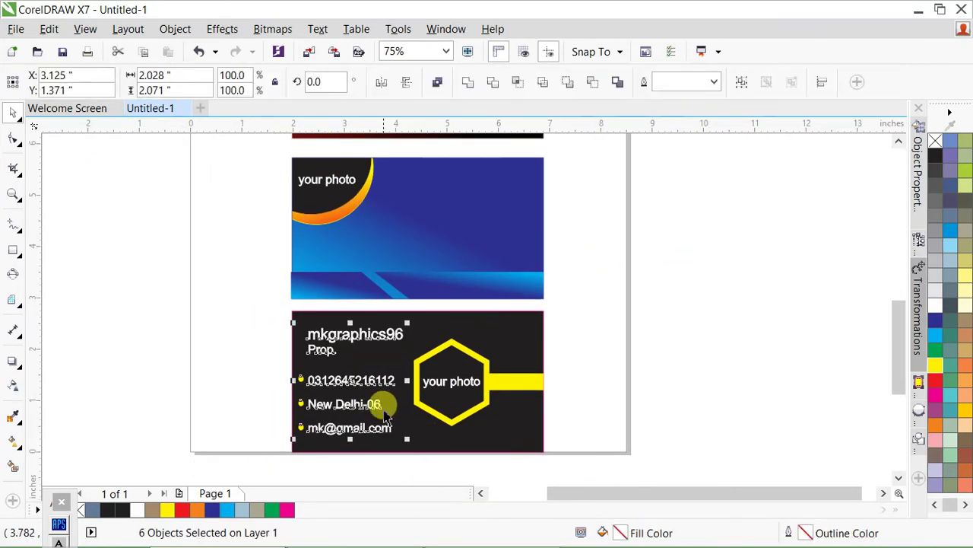
left_click_drag(357, 384, 490, 196)
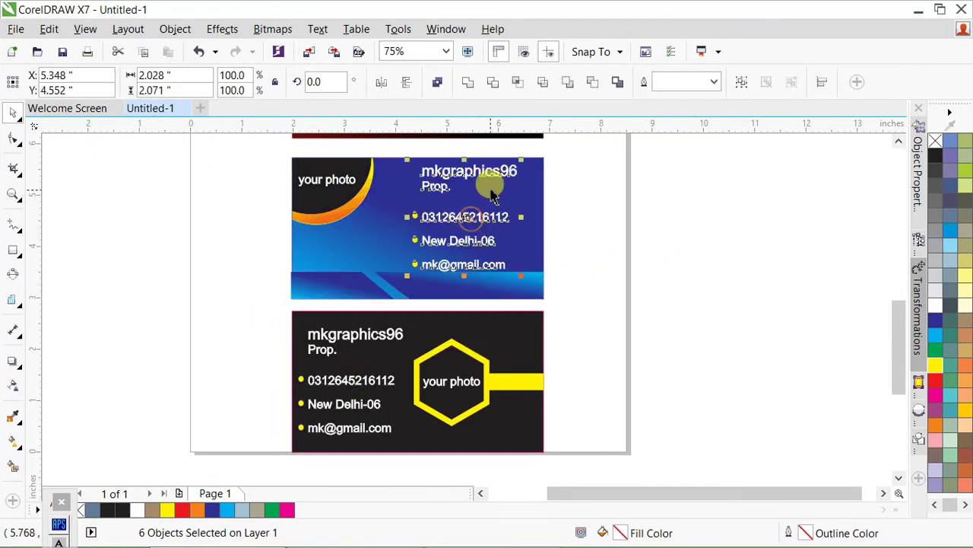
scroll(510, 171, "up", 2)
left_click(635, 261)
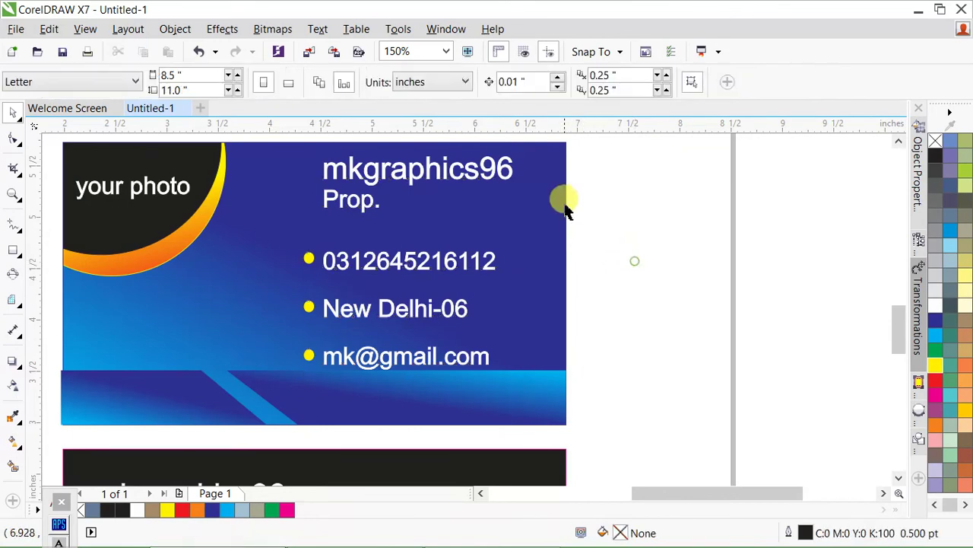
- Right-align Prop. under the name on the blue card
left_click_drag(615, 141, 426, 228)
key("r")
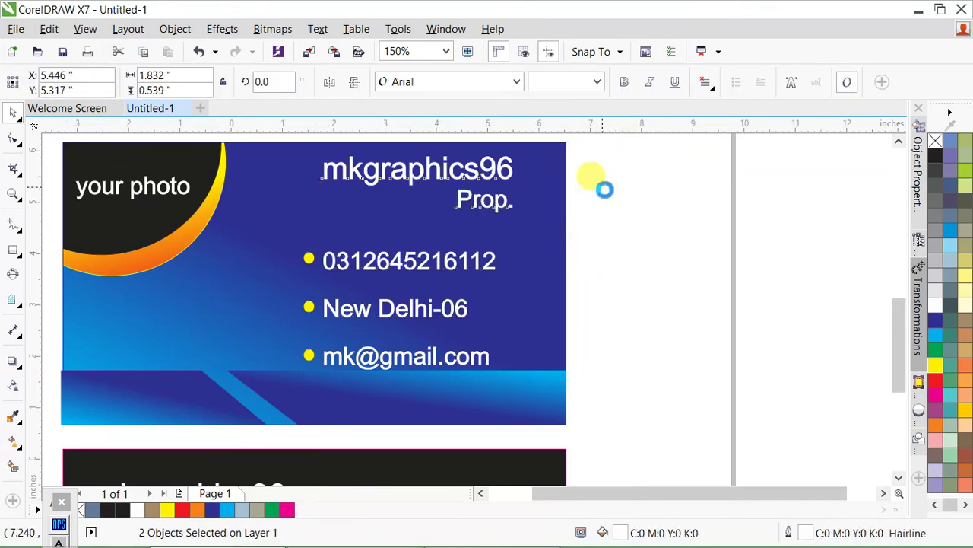
scroll(593, 228, "down", 2)
left_click(582, 254)
scroll(544, 247, "up", 2)
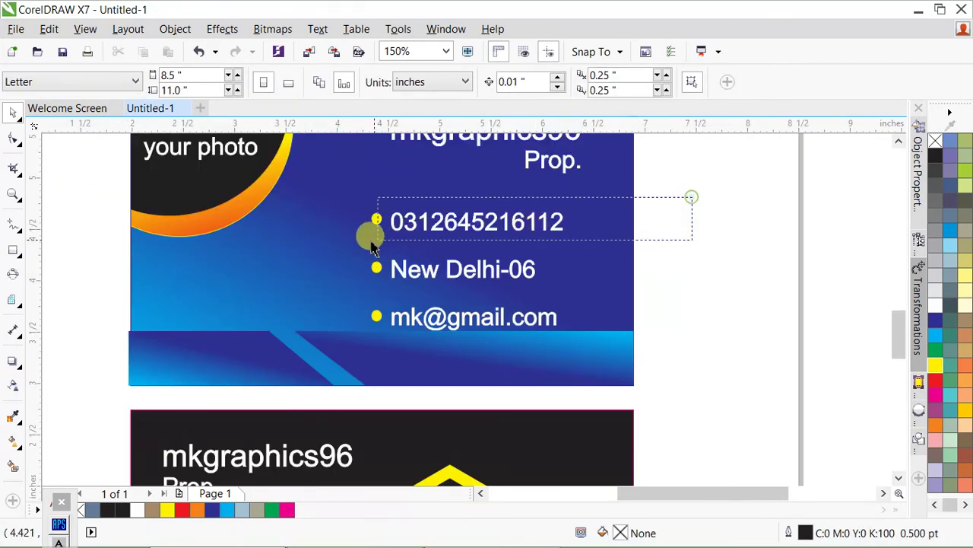
- Move the phone line and its bullet down below the e-mail line
left_click_drag(372, 247, 374, 243)
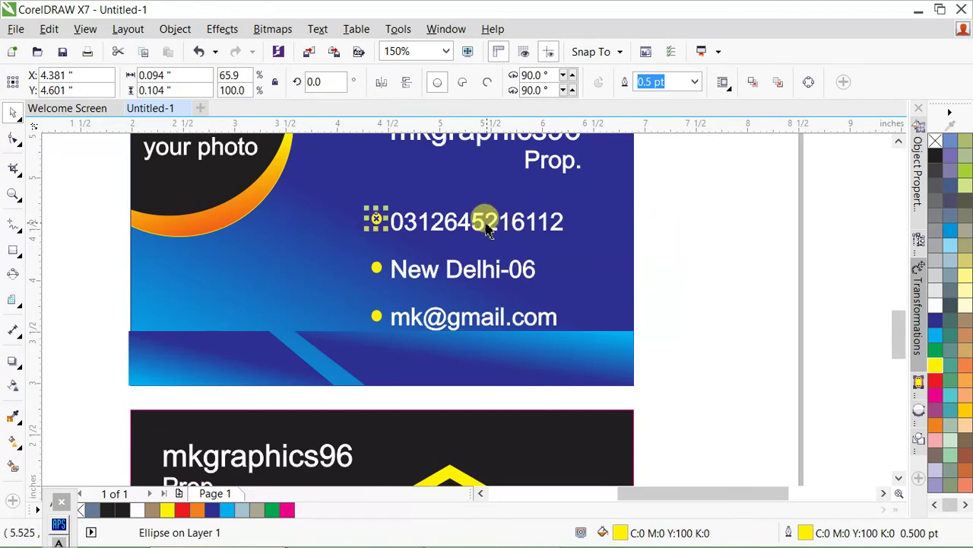
left_click(481, 221)
left_click(638, 242)
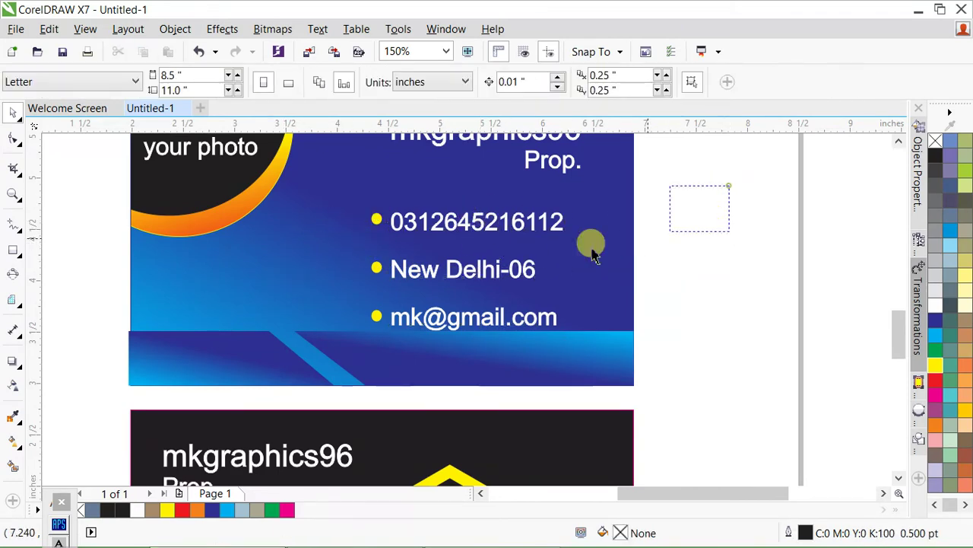
left_click_drag(591, 245, 481, 363)
left_click_drag(708, 240, 240, 371)
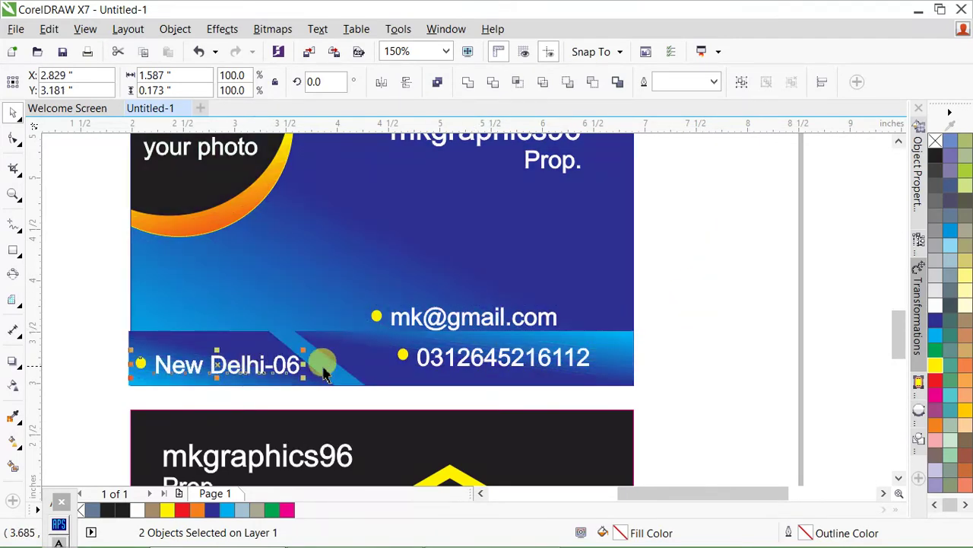
- Widen the light-blue diagonal strip on the blue card
left_click(361, 384)
scroll(365, 373, "up", 1)
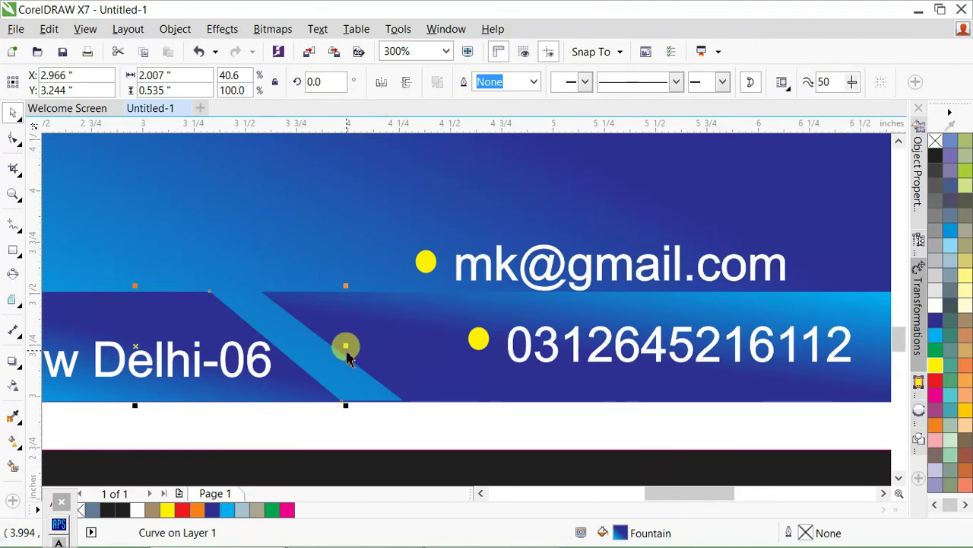
left_click_drag(346, 346, 404, 297)
key("Escape")
- Move the e-mail line and its bullet up beneath the Prop. heading
scroll(513, 279, "down", 2)
scroll(651, 279, "up", 1)
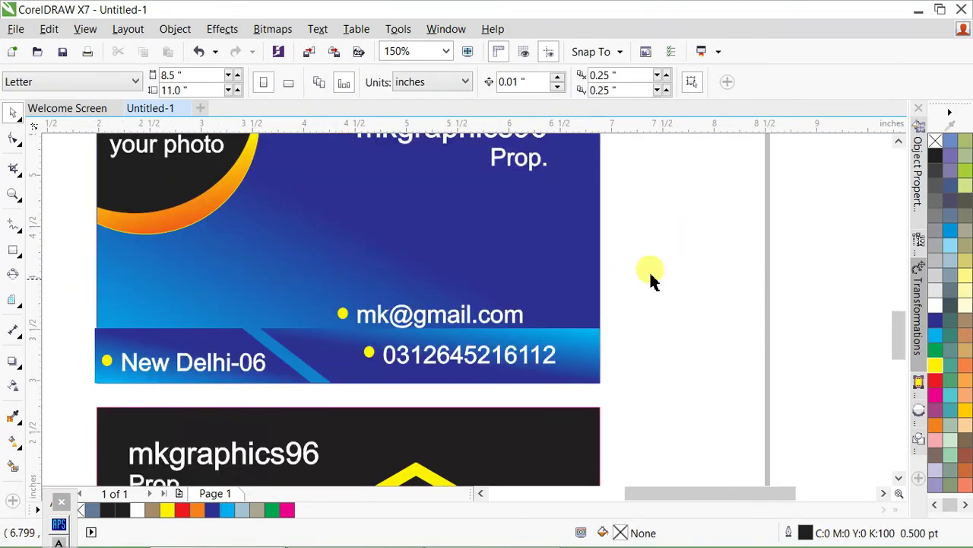
left_click_drag(716, 262, 320, 339)
left_click_drag(435, 330, 473, 204)
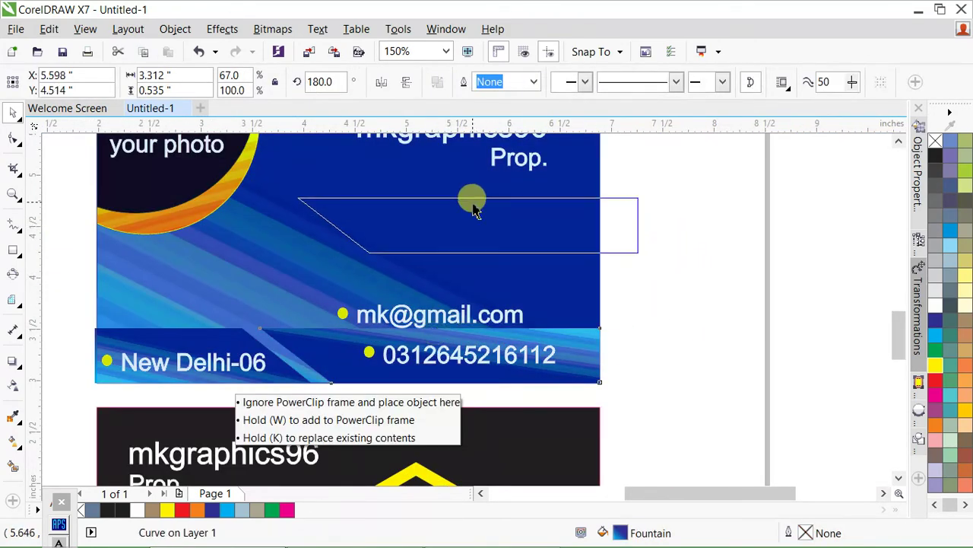
key("Escape")
left_click_drag(700, 235, 276, 347)
left_click_drag(428, 317, 470, 208)
scroll(445, 244, "down", 2)
scroll(431, 257, "up", 1)
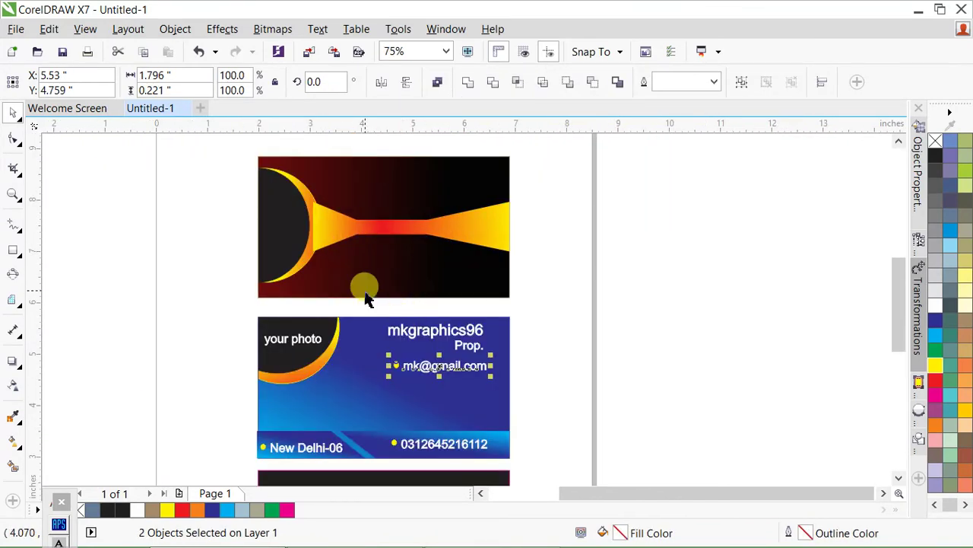
- Copy the 'your photo' label onto the dark card and split it into two centred lines
scroll(357, 299, "up", 1)
scroll(319, 327, "down", 1)
left_click_drag(279, 331, 274, 226)
scroll(285, 227, "up", 2)
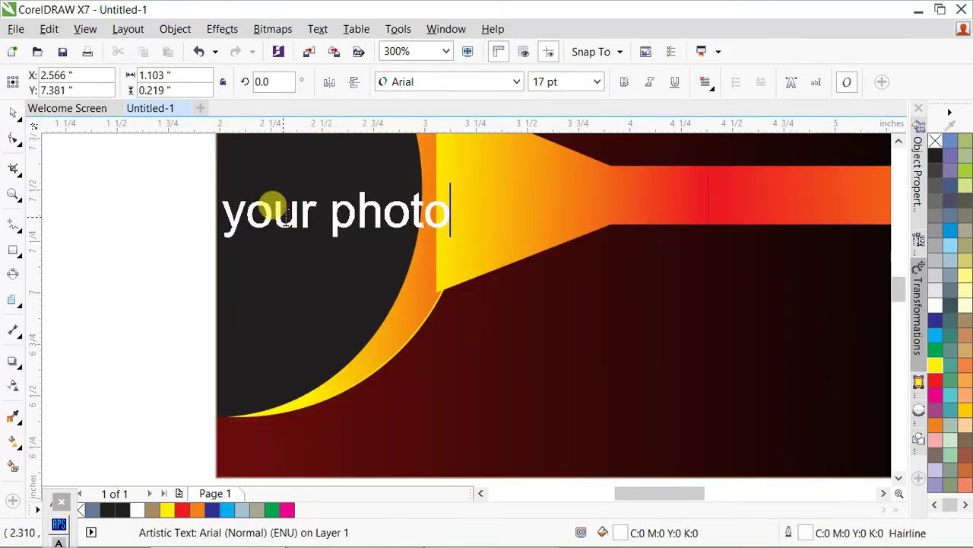
key("ctrl+Left")
key("Return")
key("ctrl+a")
key("ctrl+e")
key("ctrl+space")
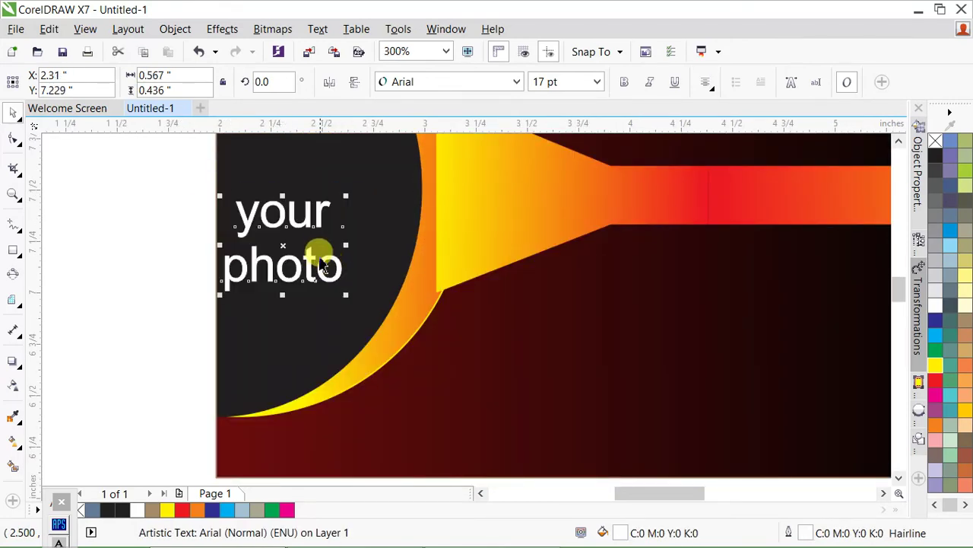
- Copy the name, Prop. title and e-mail texts from the blue card onto the dark card
scroll(348, 211, "down", 2)
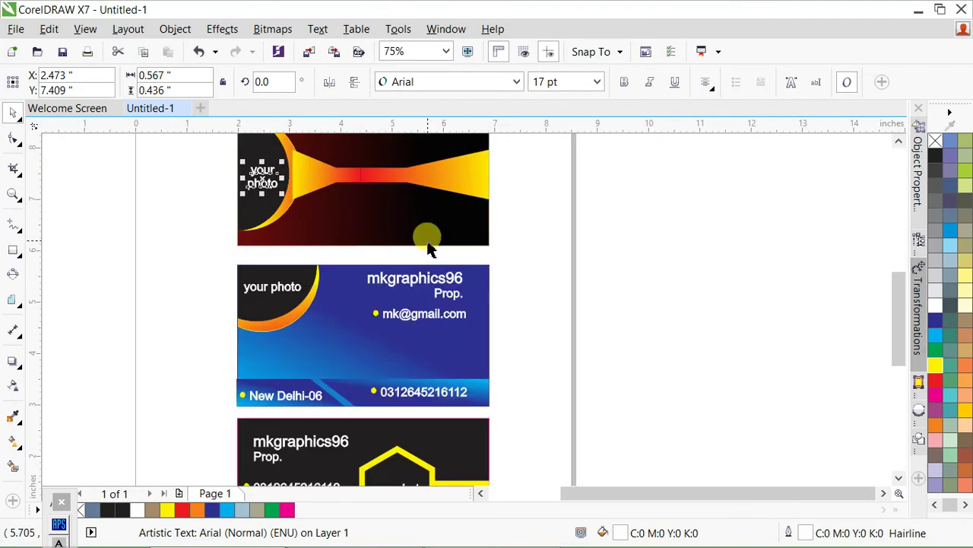
scroll(404, 300, "down", 1)
scroll(482, 323, "up", 1)
left_click_drag(590, 282, 357, 414)
left_click_drag(486, 375, 463, 235)
scroll(482, 191, "up", 1)
- Move the e-mail line and its bullet down to the dark card's bottom edge
left_click(607, 260)
left_click_drag(574, 257, 265, 341)
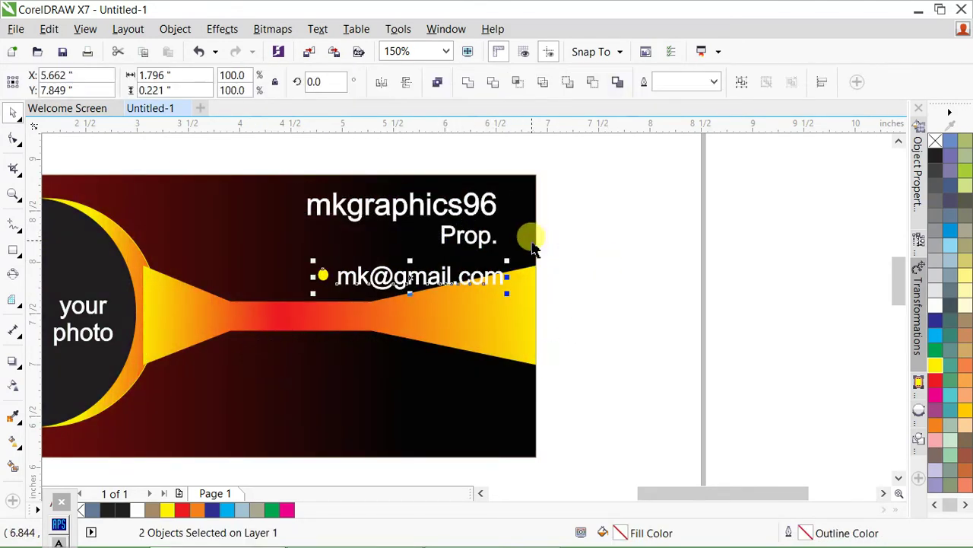
scroll(530, 242, "down", 1)
scroll(428, 326, "up", 1)
left_click_drag(498, 199, 408, 347)
scroll(449, 292, "down", 2)
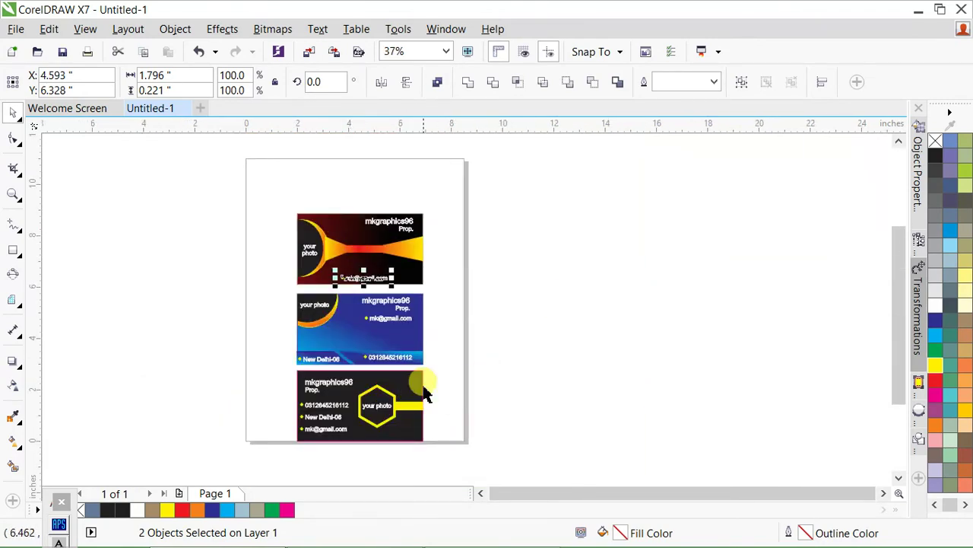
- Bring the address and phone lines with their bullets onto the dark card beneath the e-mail
left_click(463, 351)
scroll(343, 367, "up", 1)
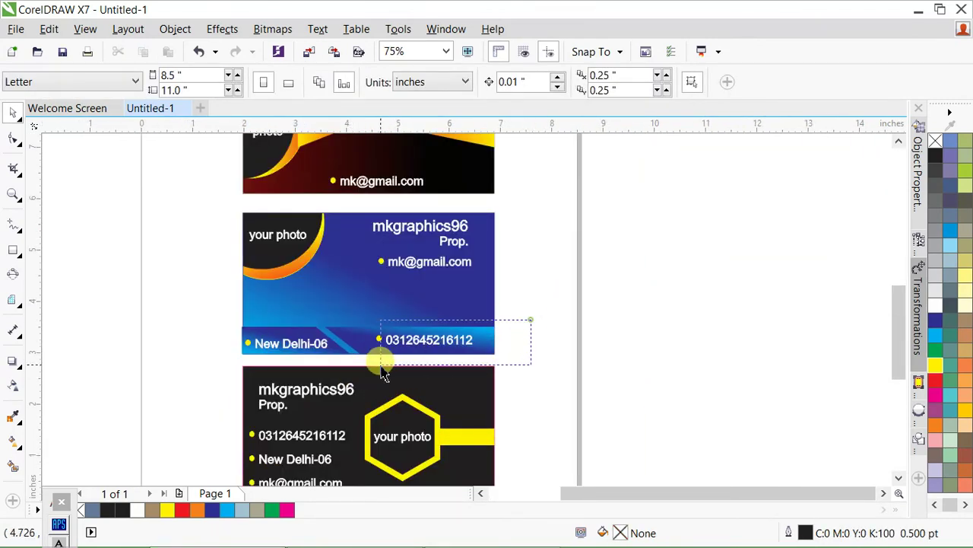
left_click_drag(383, 368, 381, 365)
scroll(217, 325, "up", 1)
left_click_drag(203, 309, 513, 252)
scroll(352, 395, "down", 1)
scroll(517, 236, "up", 1)
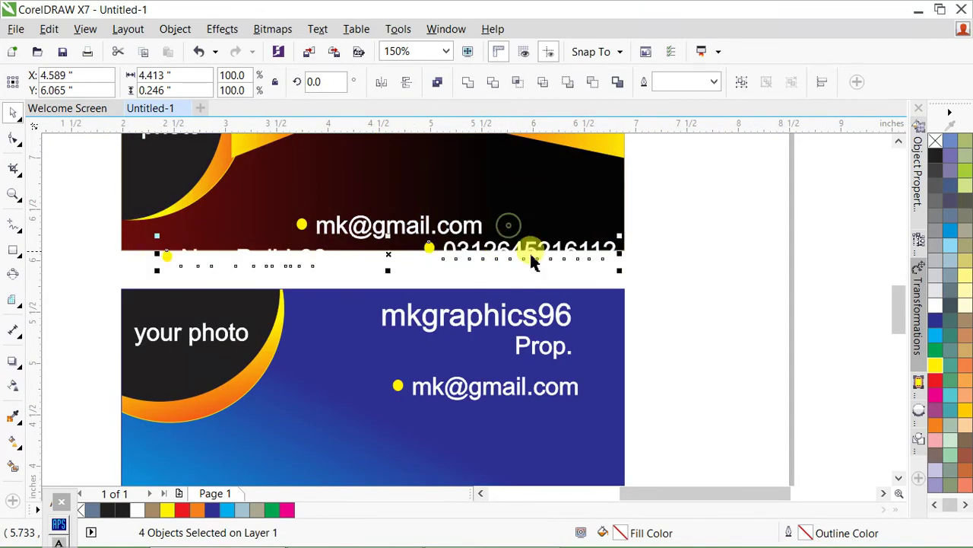
left_click_drag(680, 211, 502, 219)
- Line up the phone number and address beside the e-mail in a single row
left_click_drag(337, 274, 235, 258)
left_click_drag(348, 278, 141, 255)
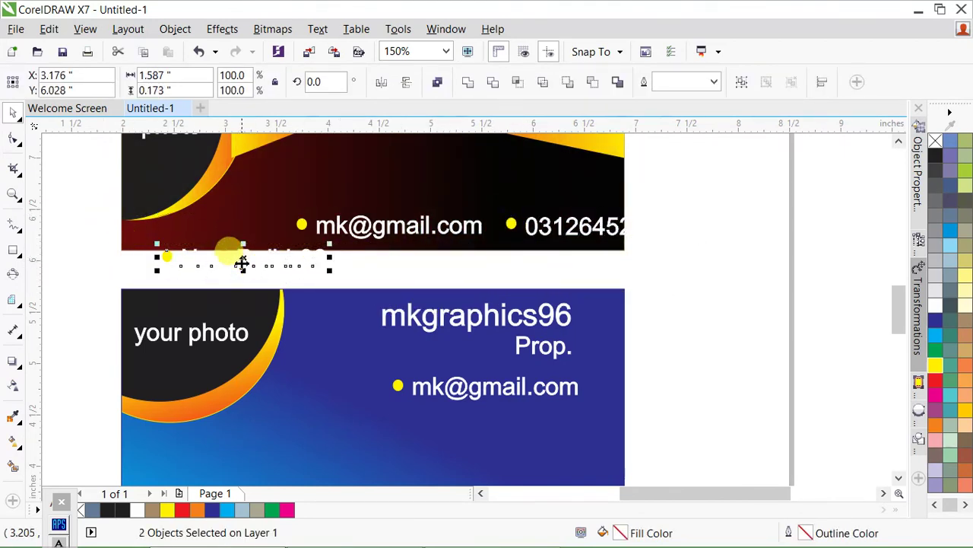
left_click_drag(242, 262, 145, 219)
left_click_drag(337, 269, 125, 236)
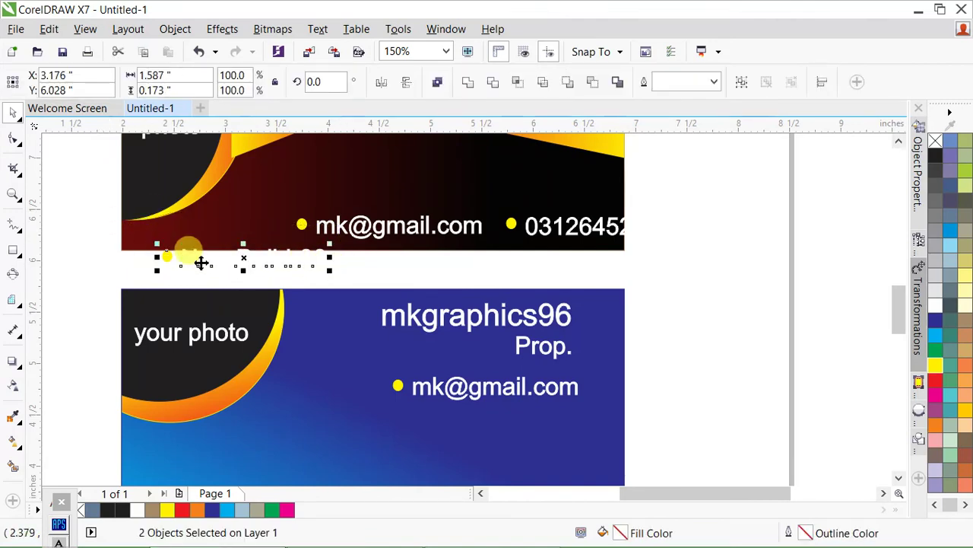
left_click_drag(261, 264, 217, 226)
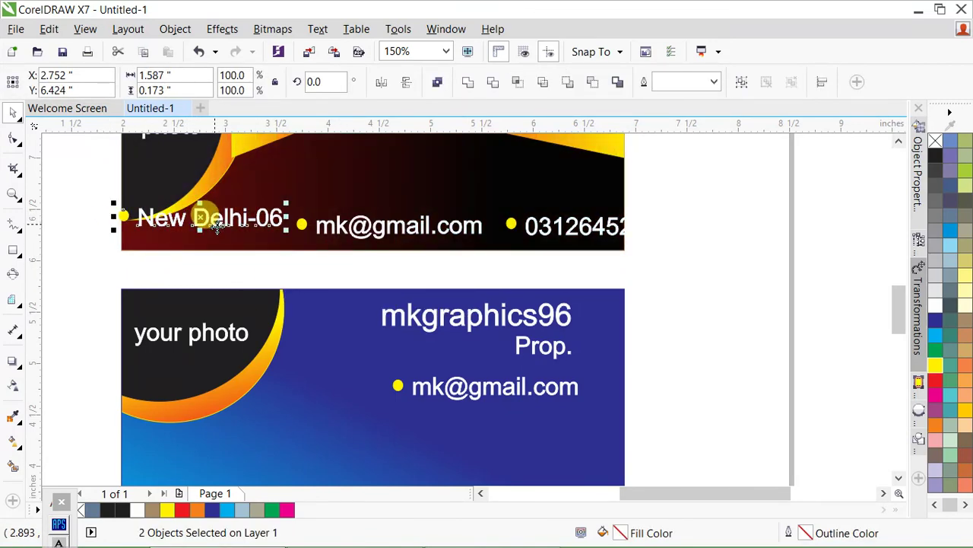
key("Down")
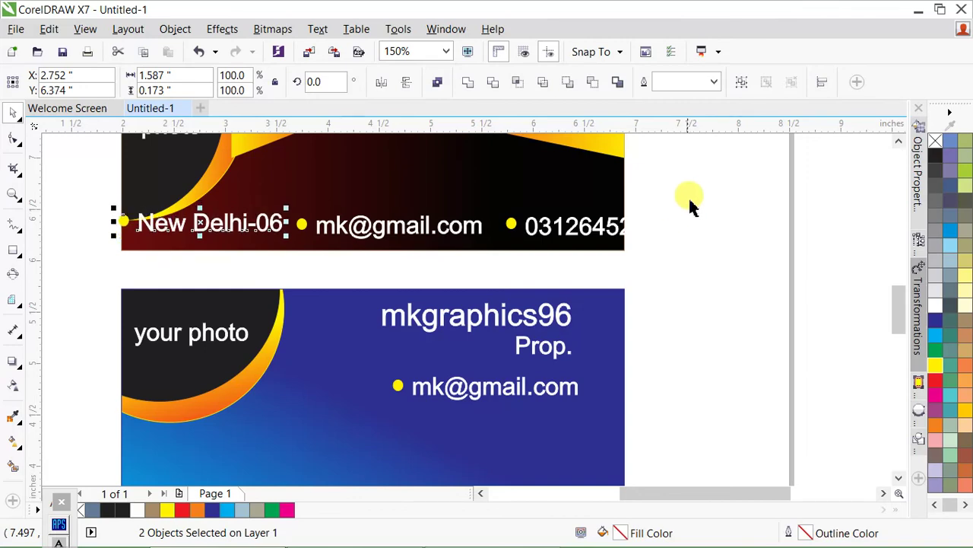
- Group the six contact objects, narrow the row, and centre it on the card
left_click_drag(713, 189, 65, 267)
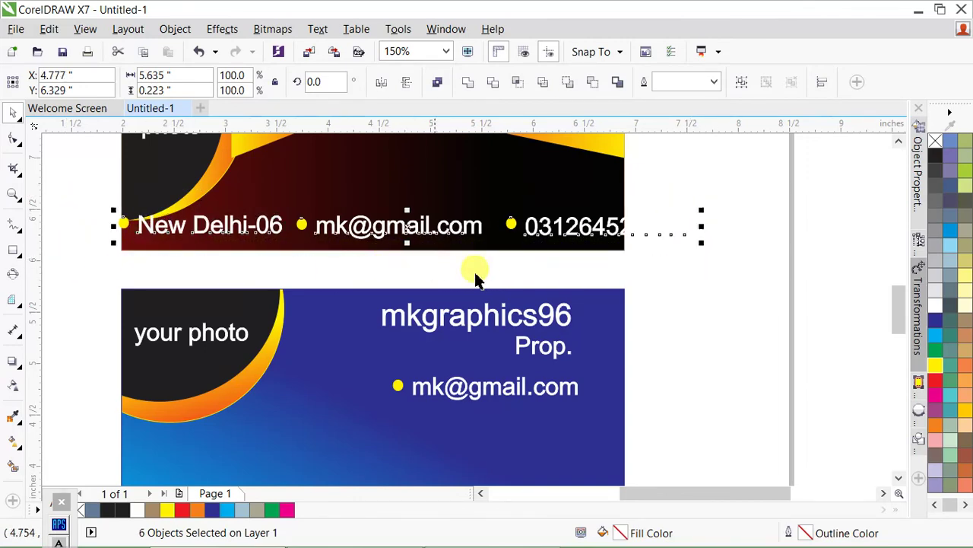
key("ctrl+g")
left_click_drag(704, 215, 546, 213)
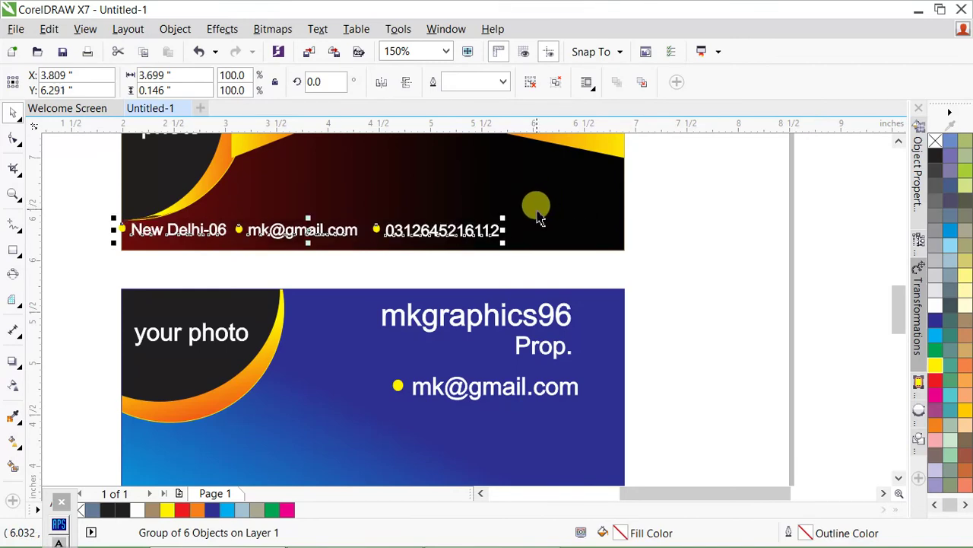
left_click(537, 207, "shift")
key("c")
- Preview the whole page with all three cards in full screen
left_click(717, 251)
key("F4")
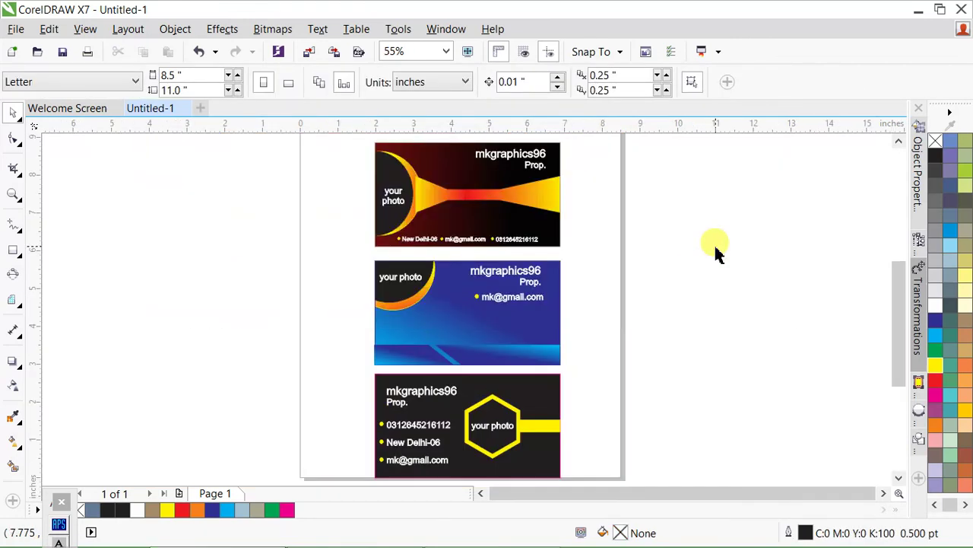
key("F9")
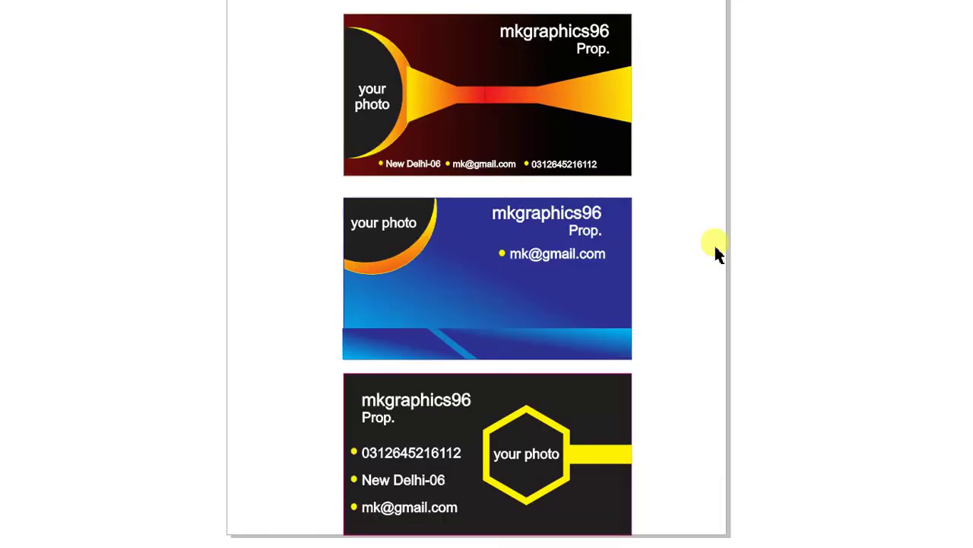
key("F9")
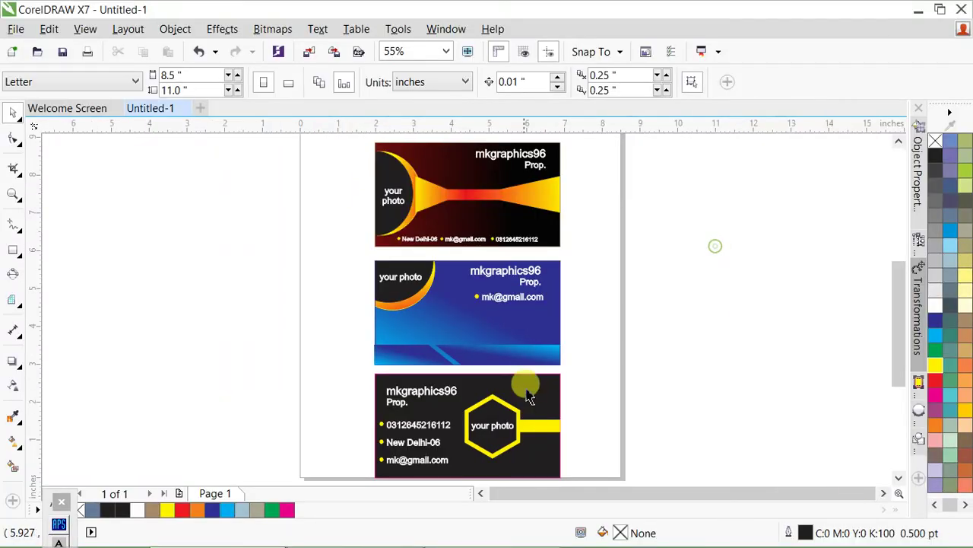
scroll(539, 381, "down", 2)
scroll(553, 380, "up", 2)
scroll(553, 380, "down", 2)
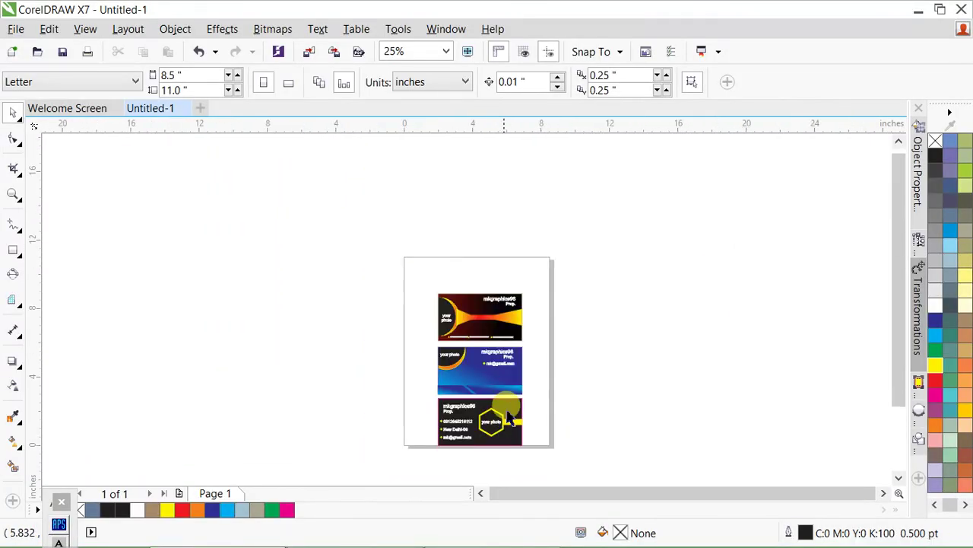
scroll(473, 272, "up", 2)
key("F8")
- Replace stray test text with the caption "it's a Demo : Dnt forget to subsribe" above the cards
left_click(390, 311)
type("0o9879")
scroll(448, 297, "up", 1)
key("ctrl+a")
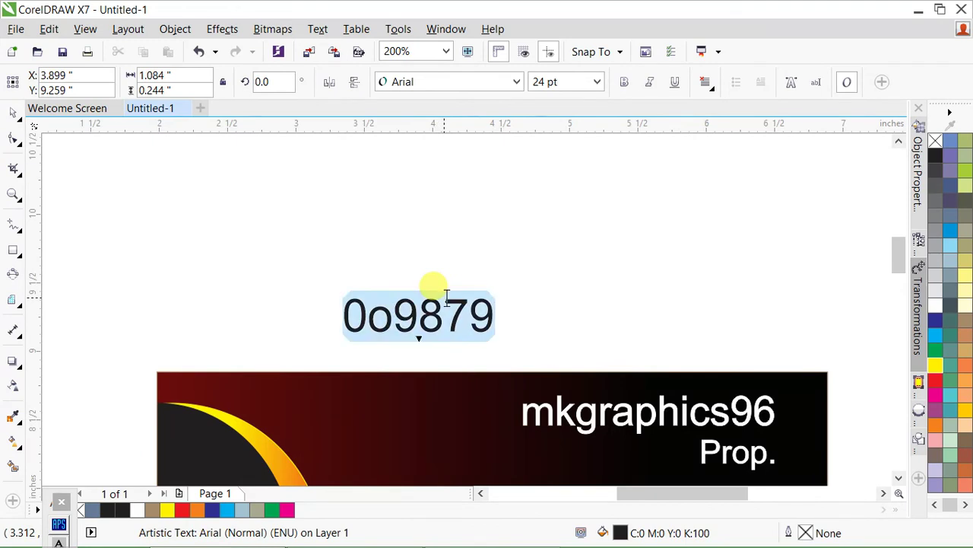
type("it'")
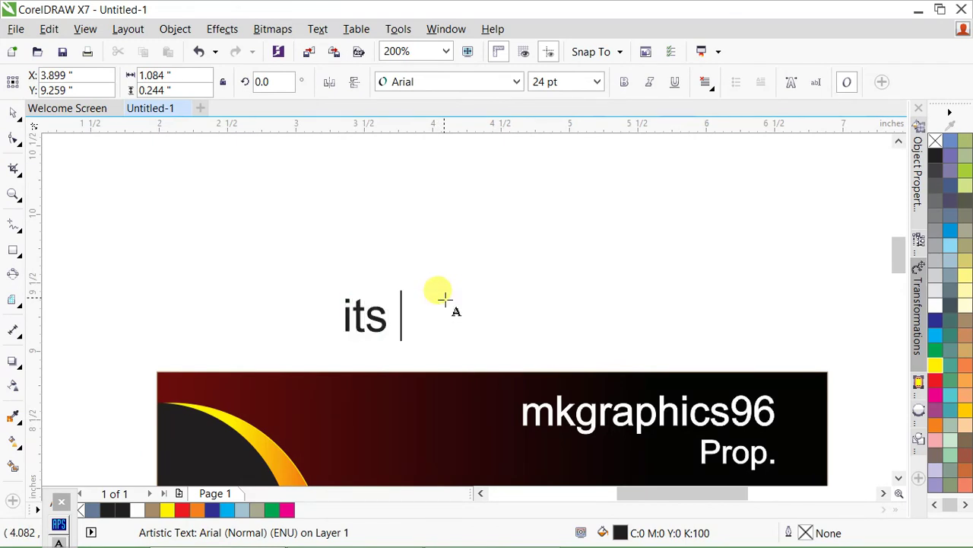
type("s a Demo : Dnt for")
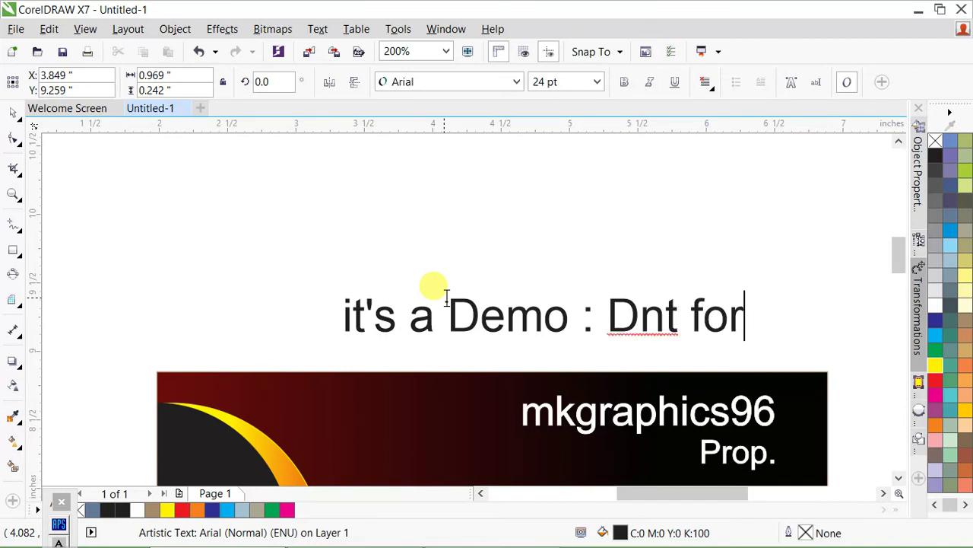
type("get to s")
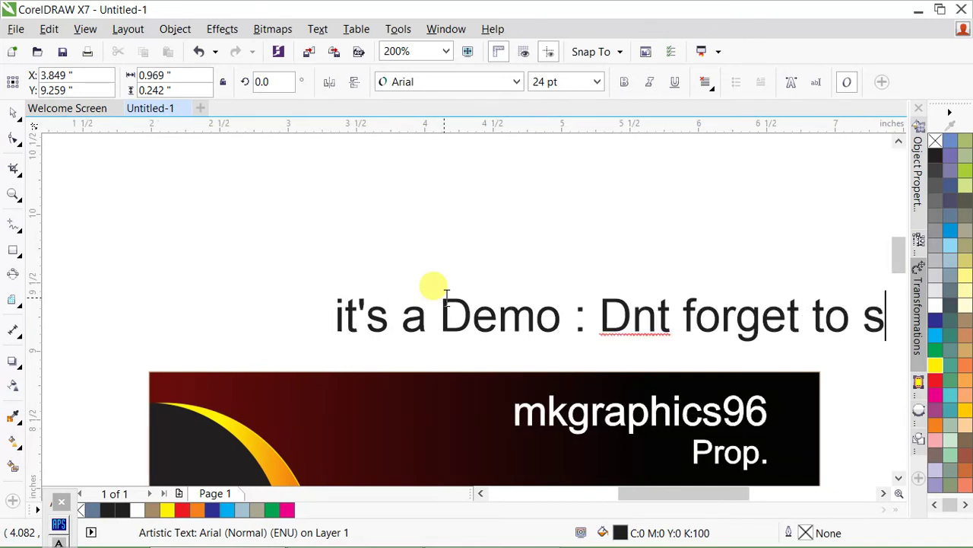
type("ubsri")
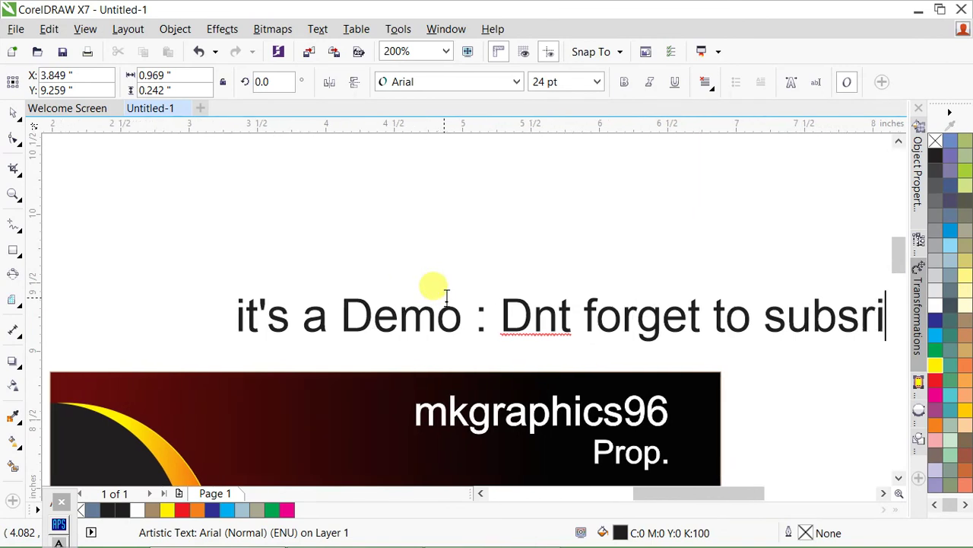
type("be")
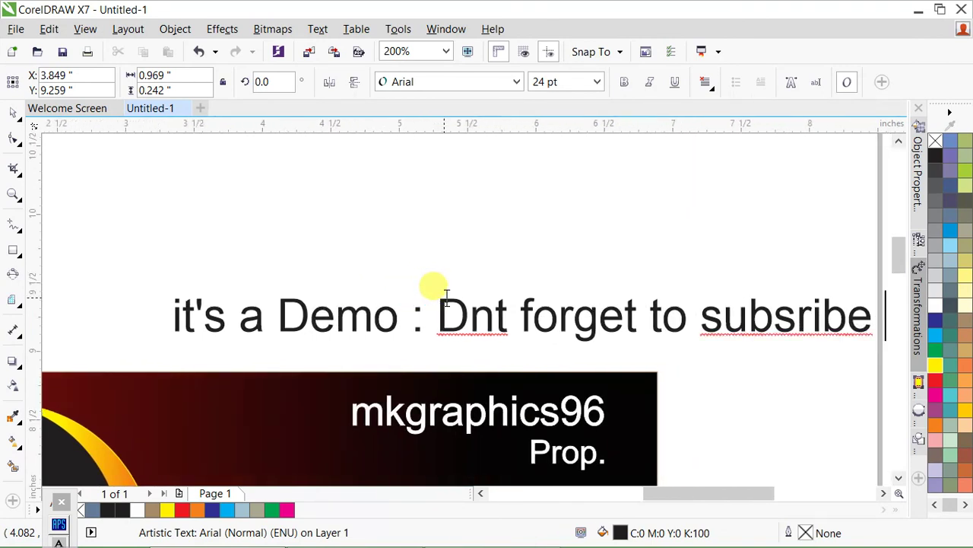
- Correct 'subsribe' to 'subscribe', then reposition the caption and enlarge it to about 31.6 pt
right_click(795, 327)
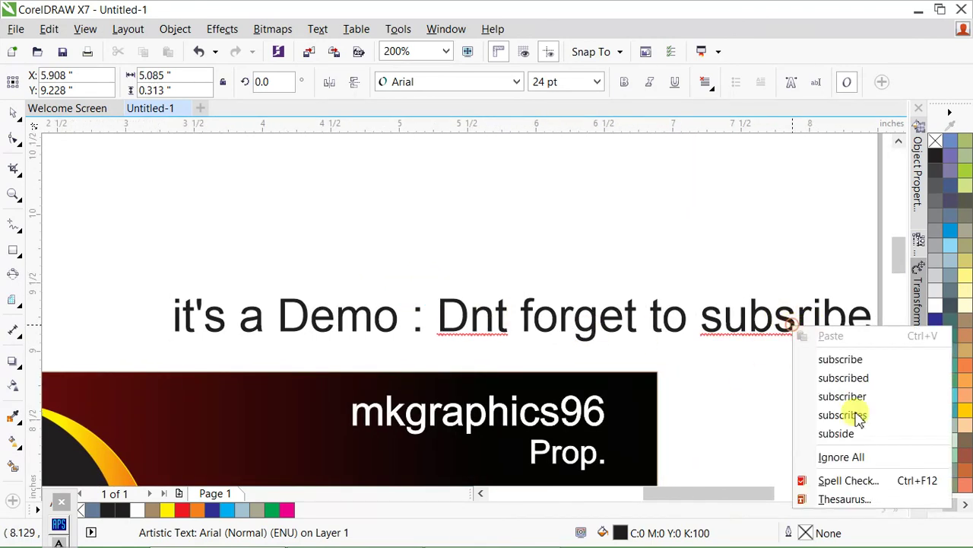
left_click(841, 359)
scroll(373, 226, "down", 1)
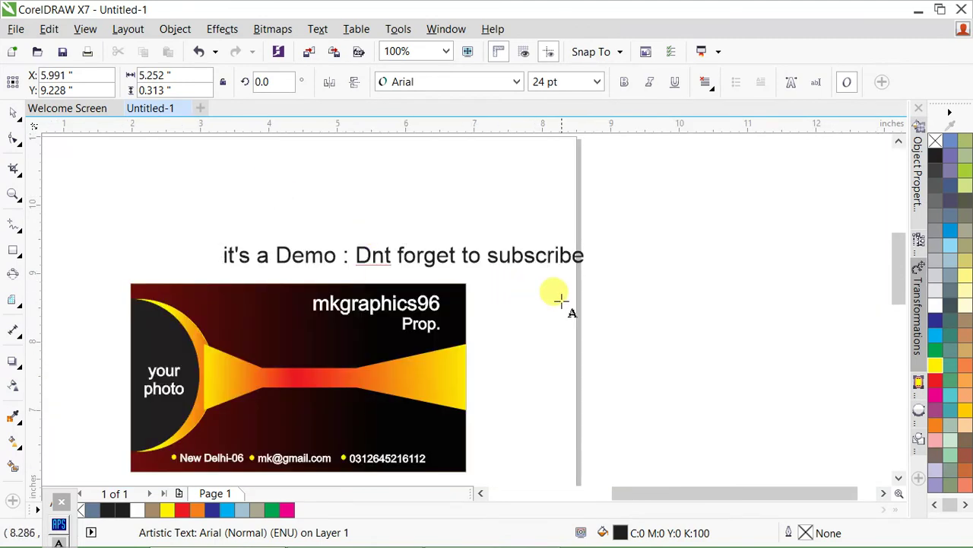
left_click_drag(502, 262, 388, 248)
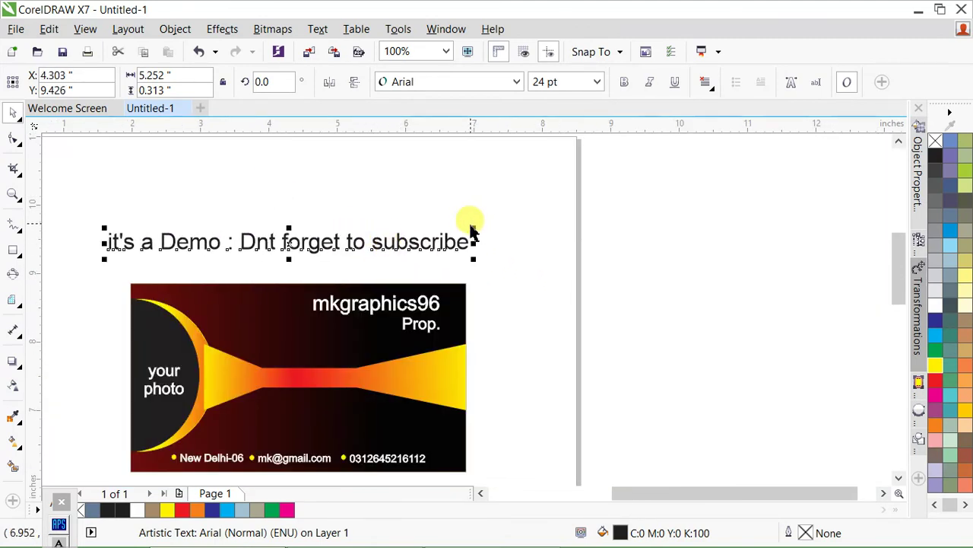
left_click_drag(476, 228, 543, 299)
left_click(543, 299)
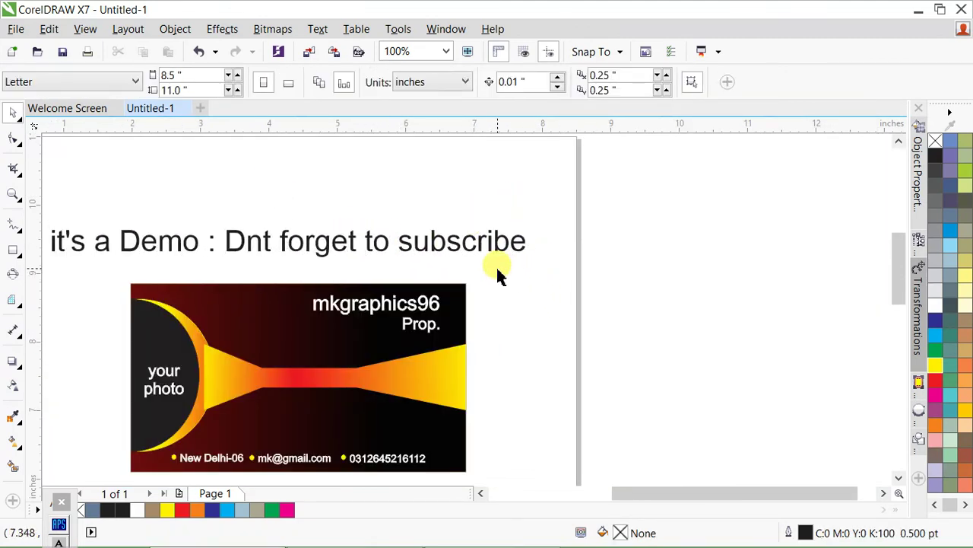
scroll(594, 283, "down", 1)
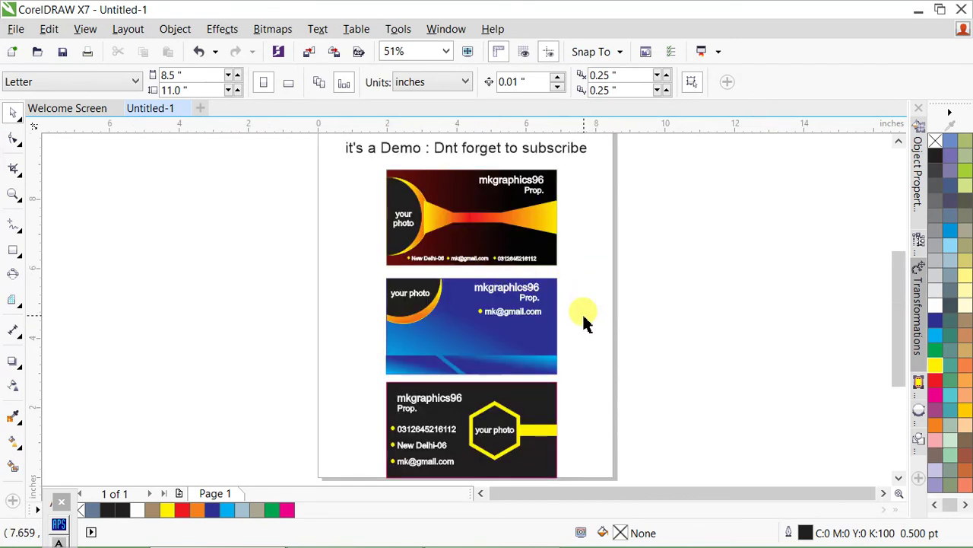